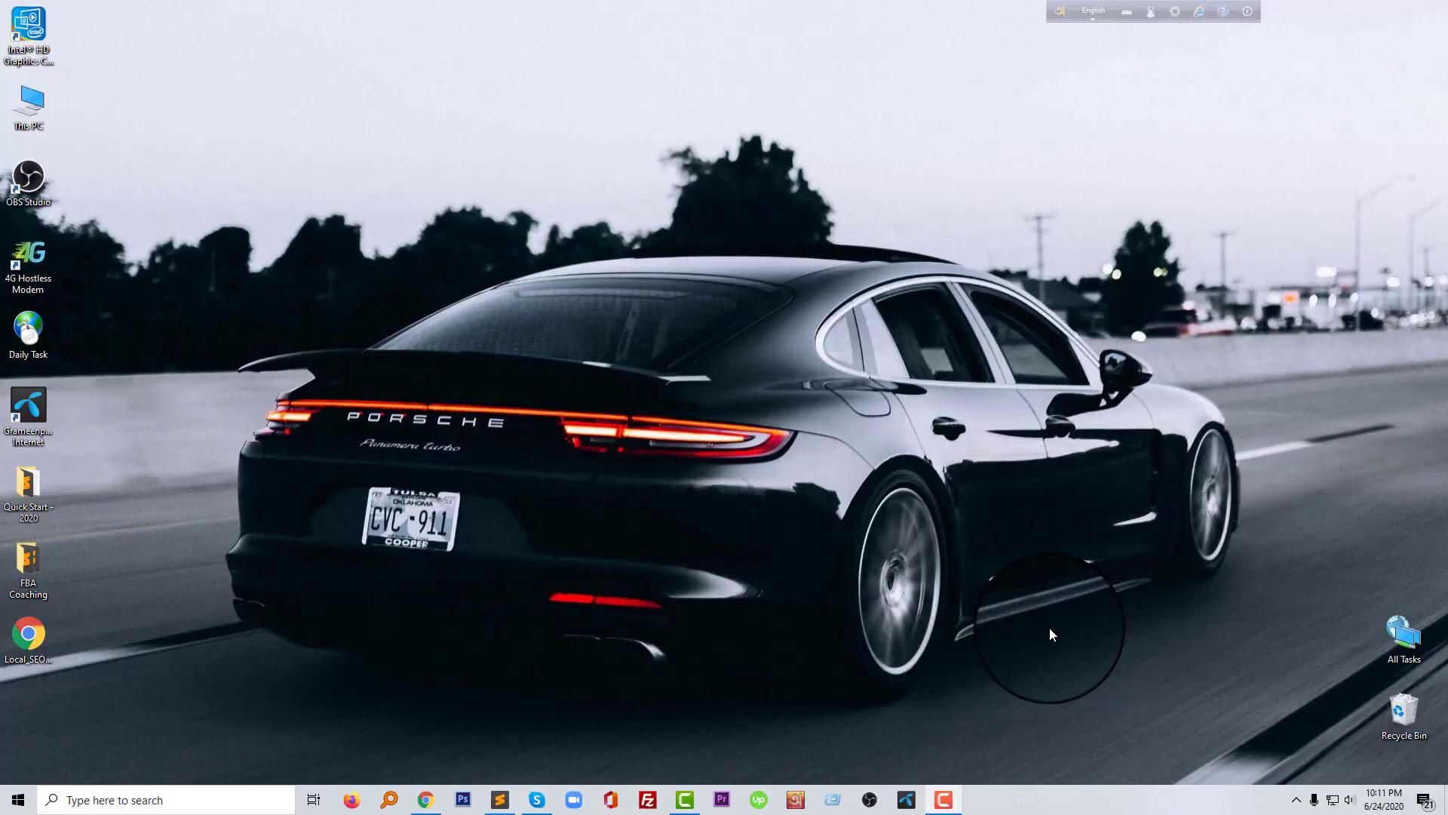
# Bring the Google Chrome window to the front, showing its New Tab page
pyautogui.click(421, 804)
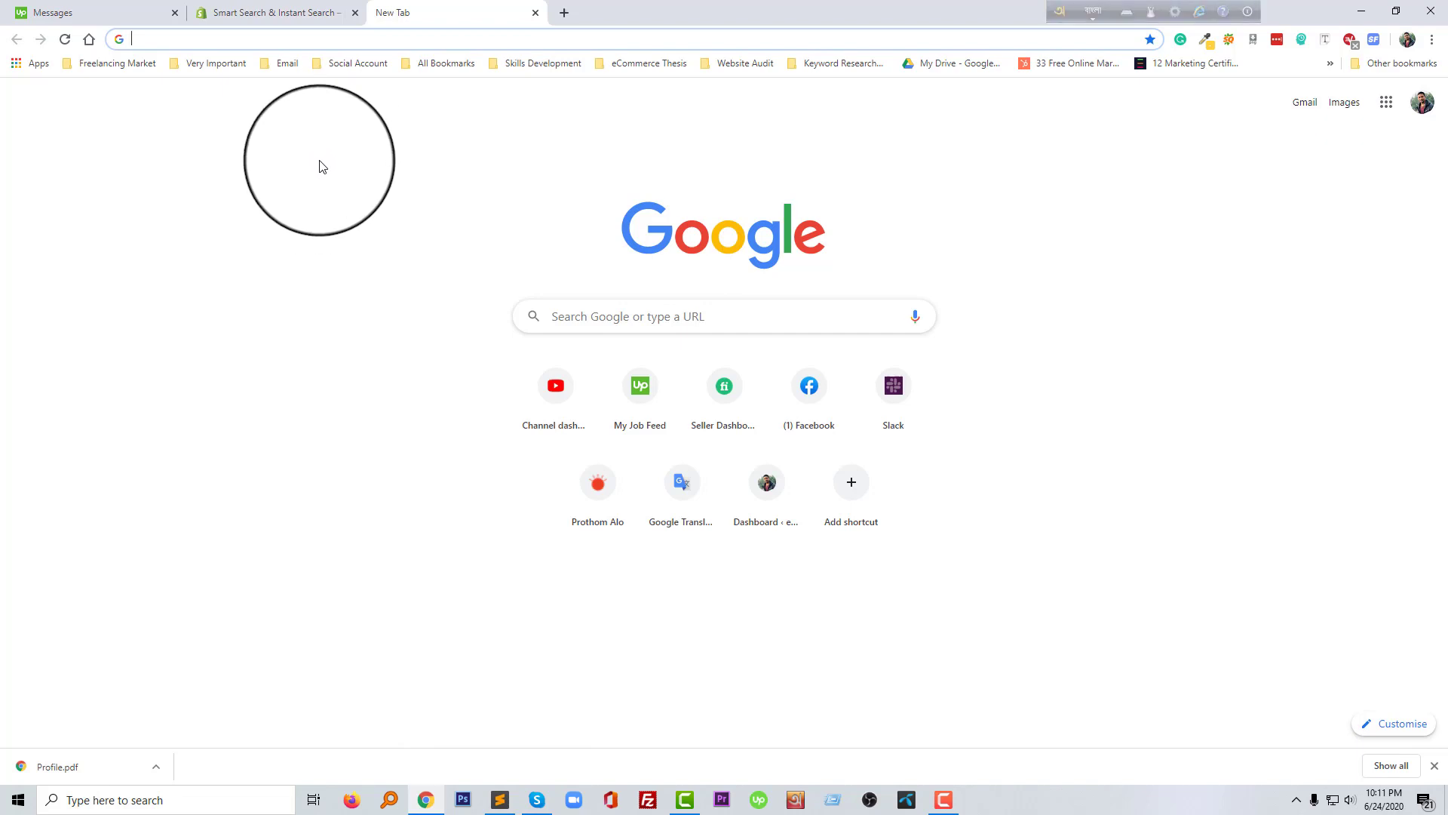
pyautogui.click(294, 18)
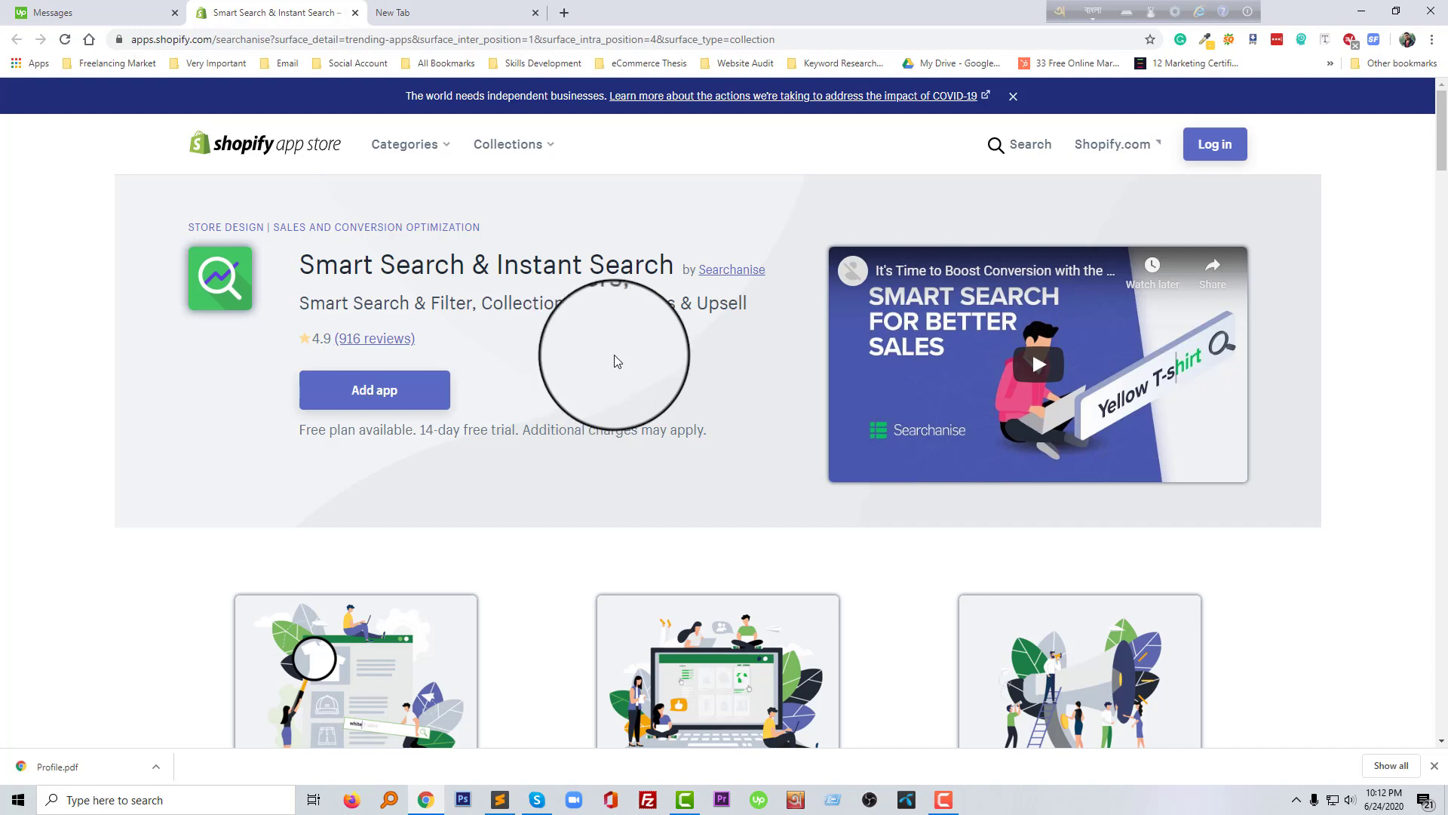
pyautogui.scroll(-1, 600, 369)
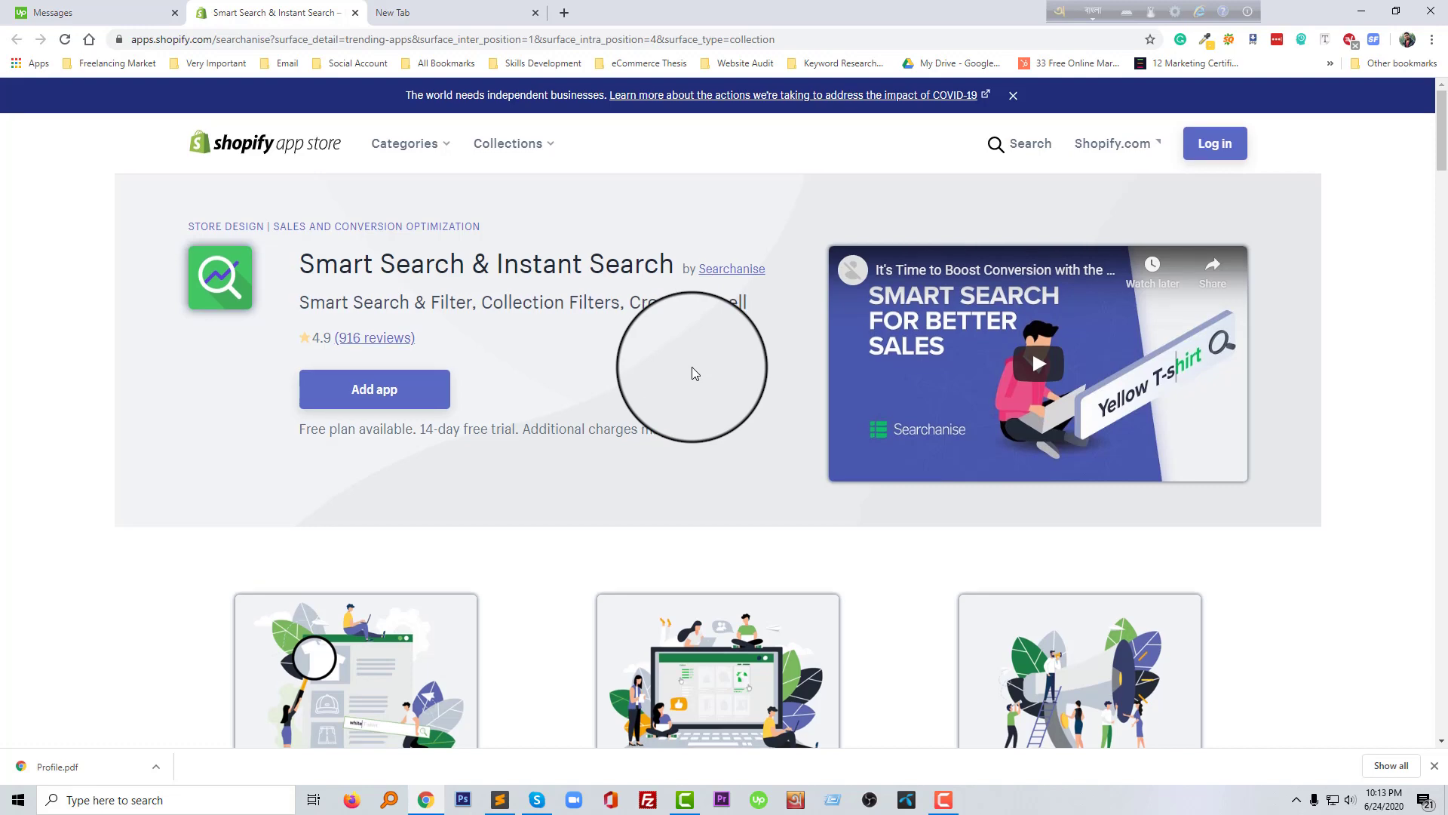
# Scroll the listing, highlighting the 'Most Reviewed Search App' tagline and the 4.9 rating with 916 reviews
pyautogui.scroll(-3, 691, 367)
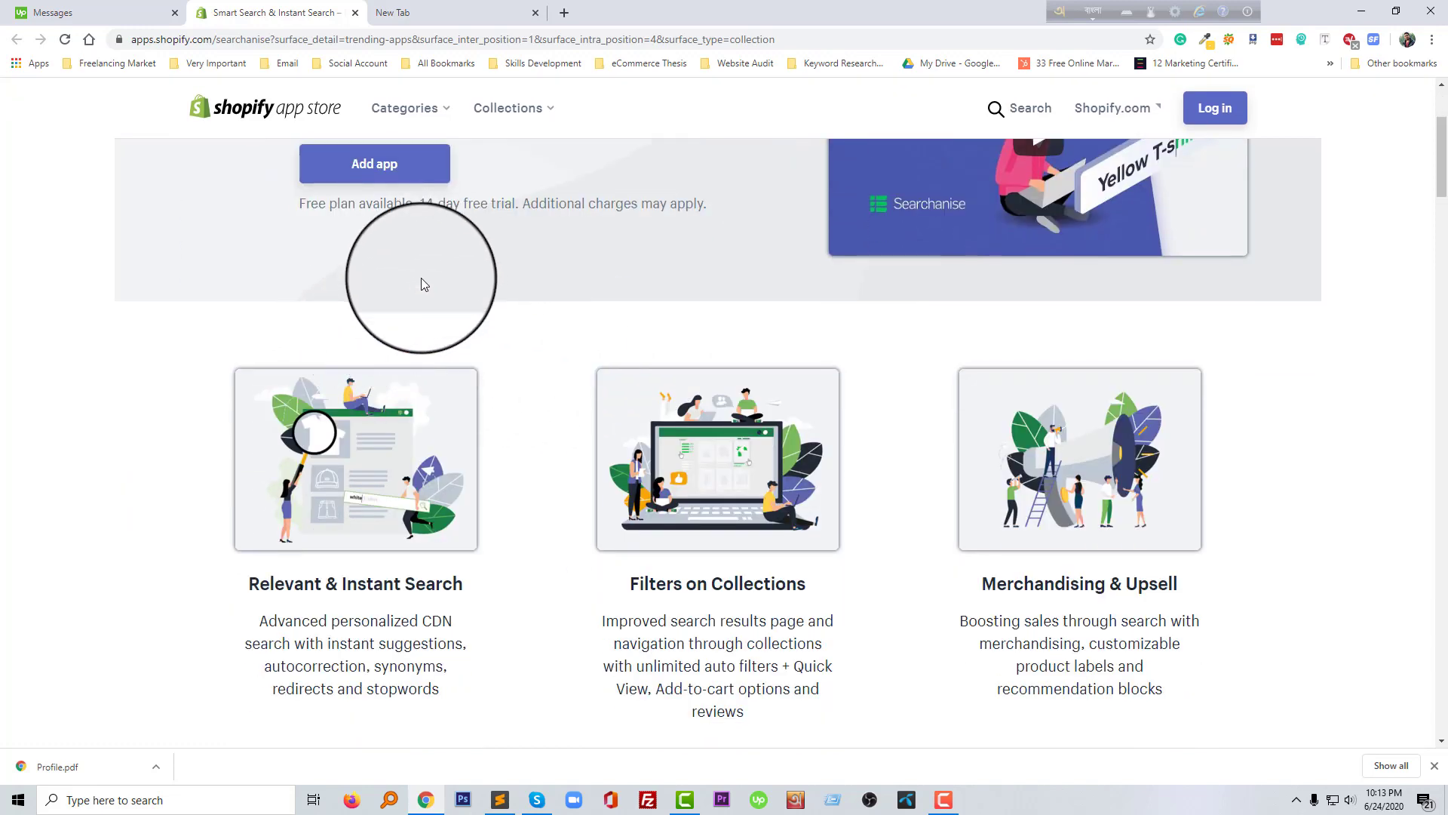
pyautogui.scroll(-2, 421, 286)
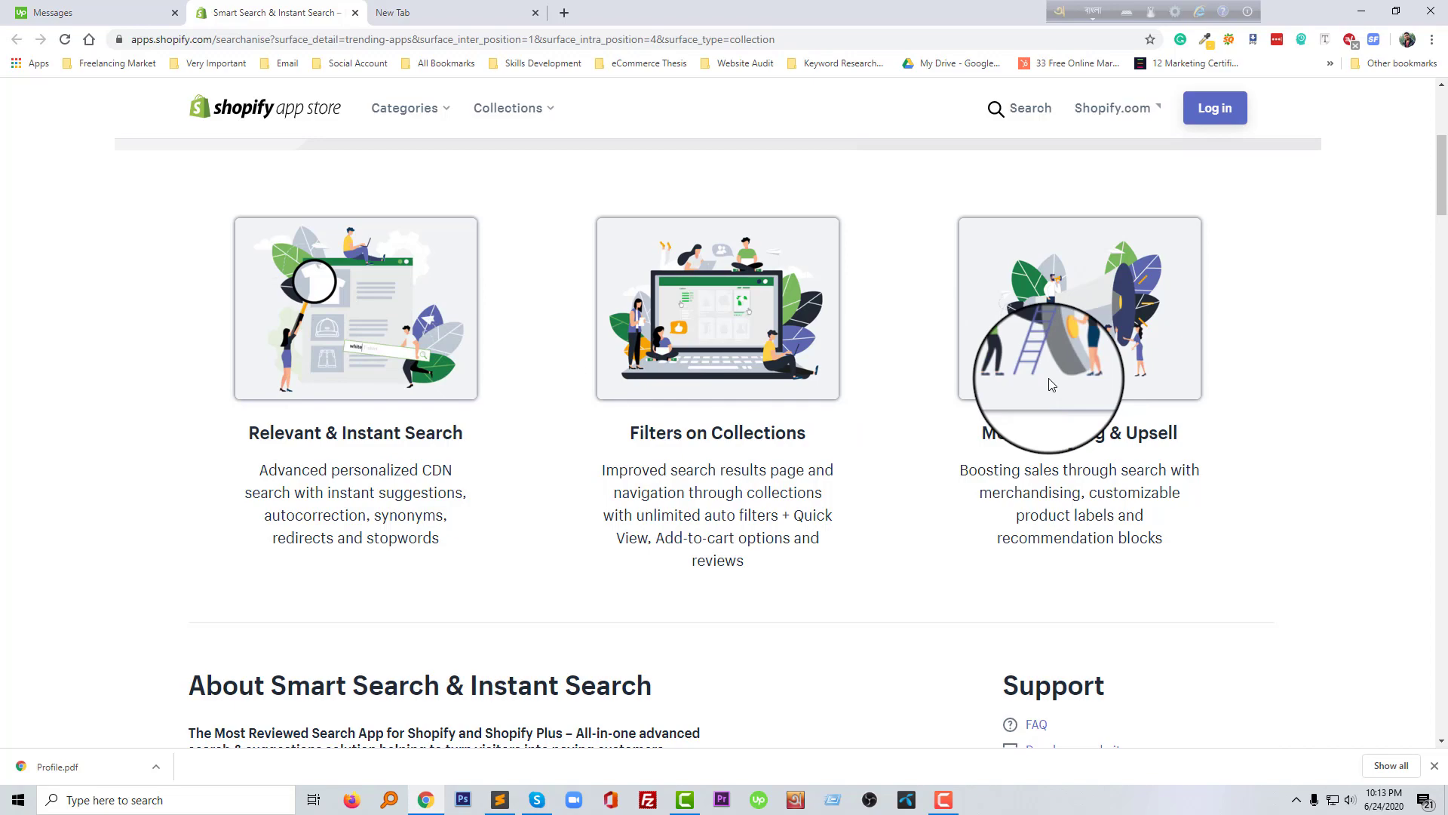
pyautogui.scroll(-2, 422, 407)
pyautogui.scroll(-3, 441, 412)
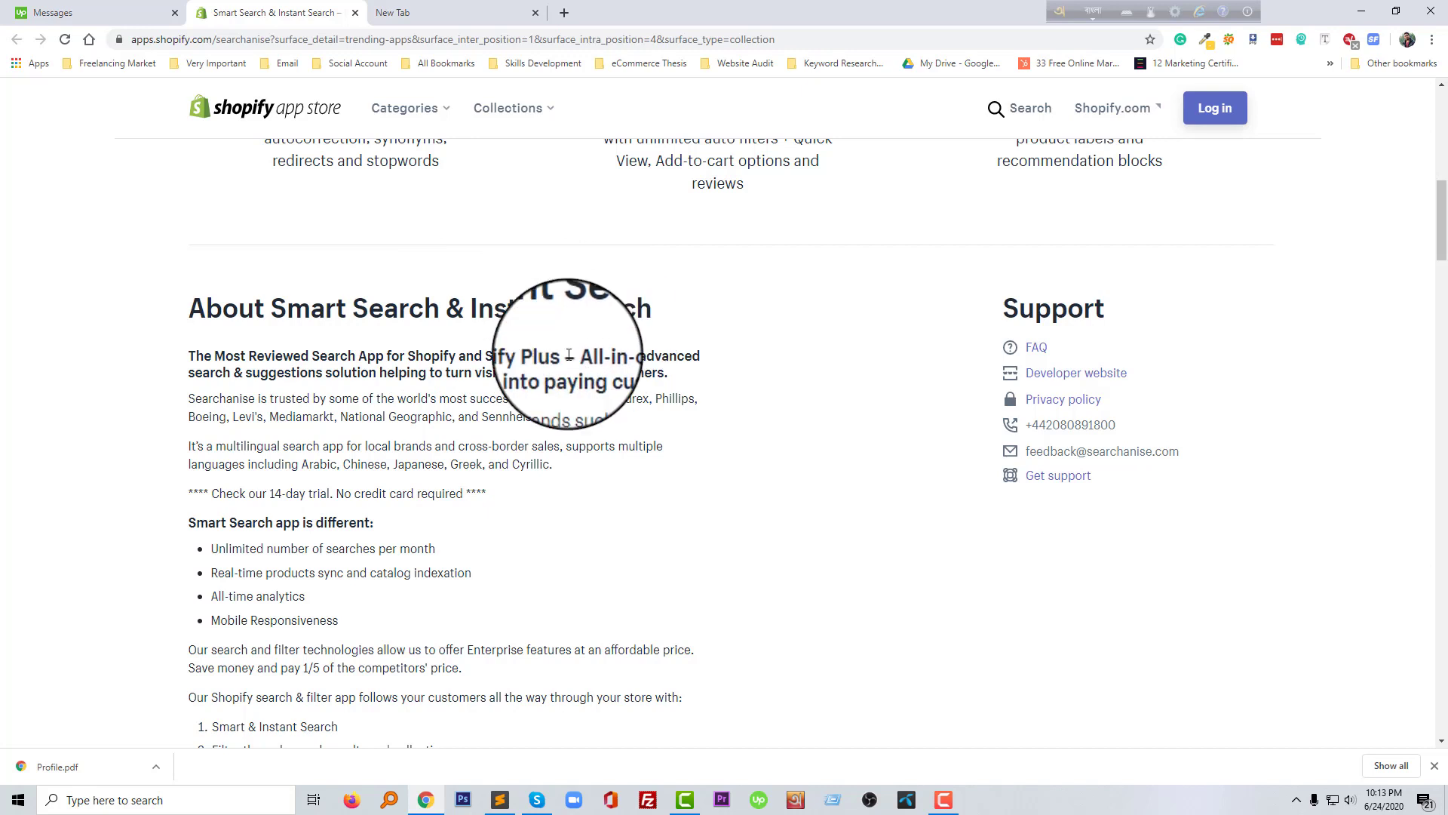
pyautogui.scroll(-1, 339, 400)
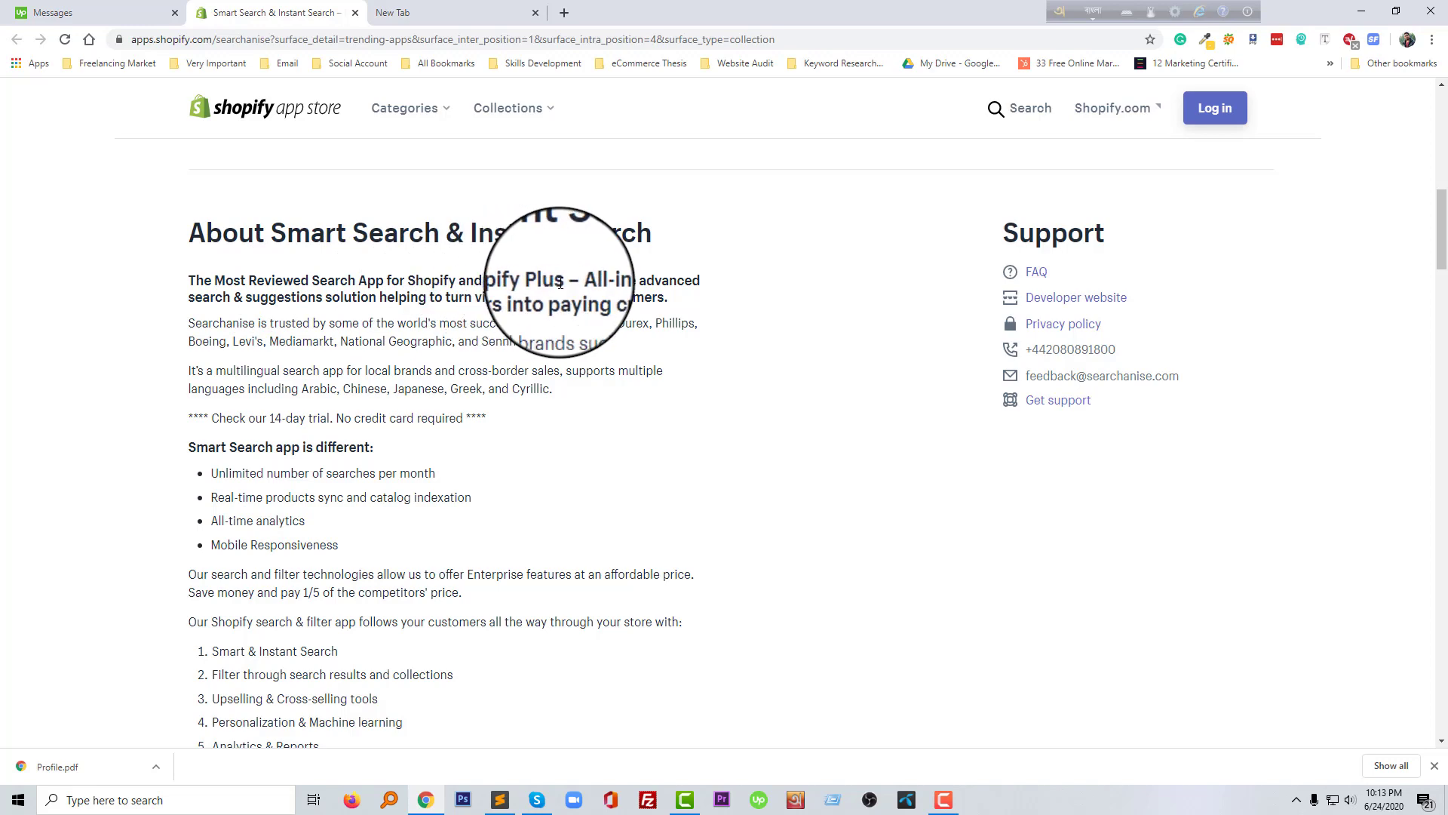
pyautogui.moveTo(560, 282); pyautogui.dragTo(285, 277)
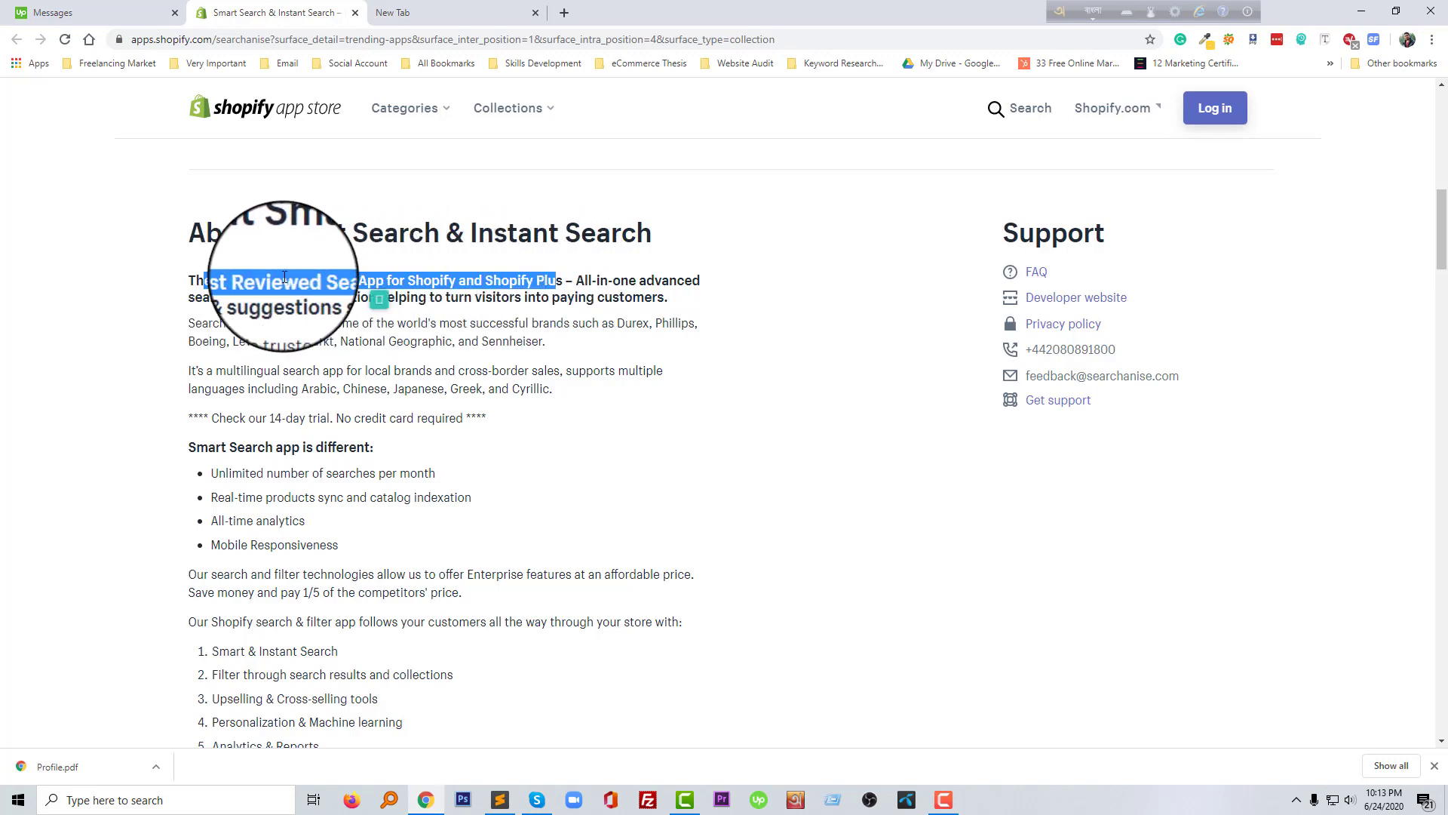
pyautogui.click(322, 279)
pyautogui.scroll(10, 319, 280)
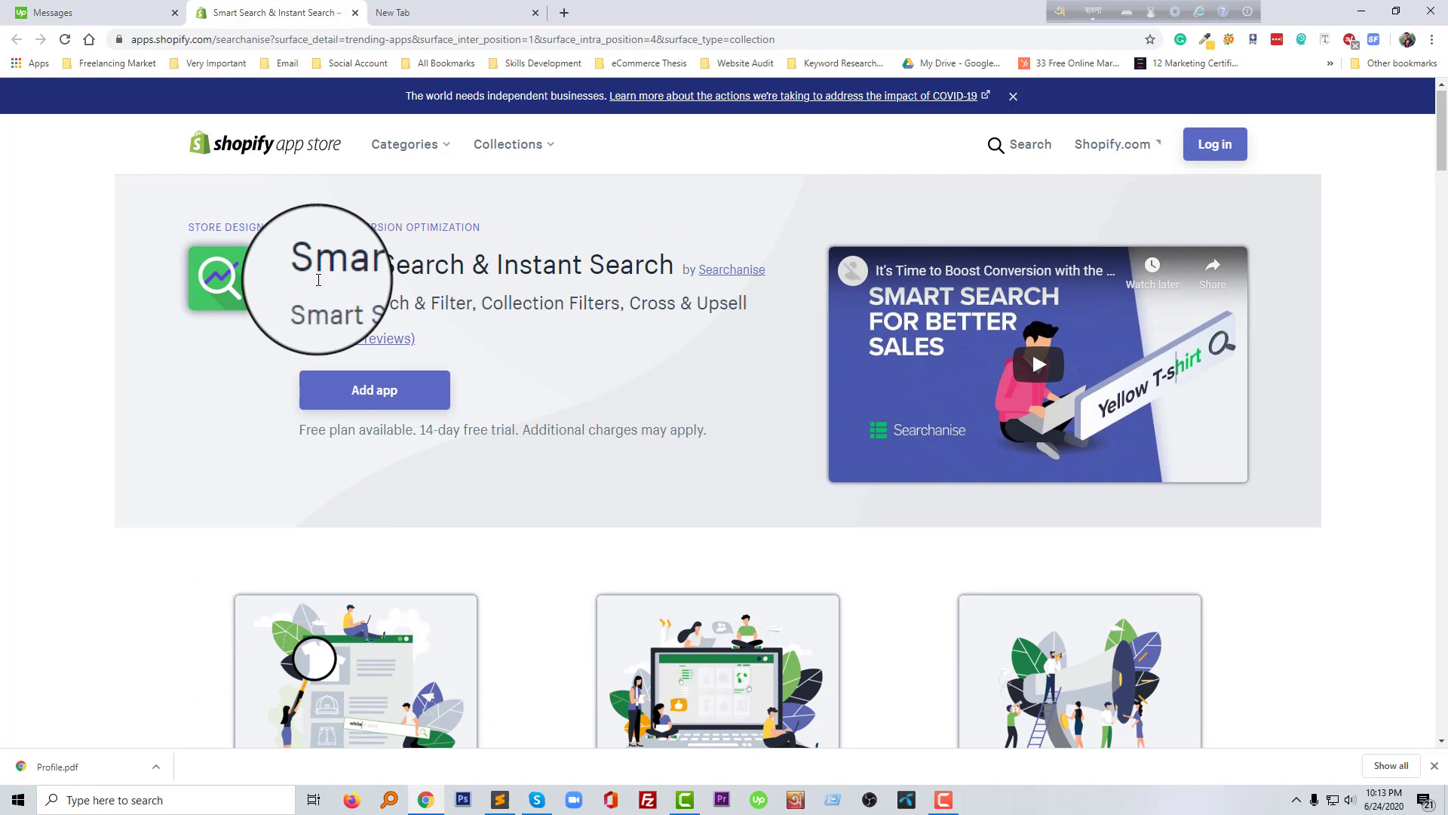
pyautogui.moveTo(421, 339); pyautogui.dragTo(319, 344)
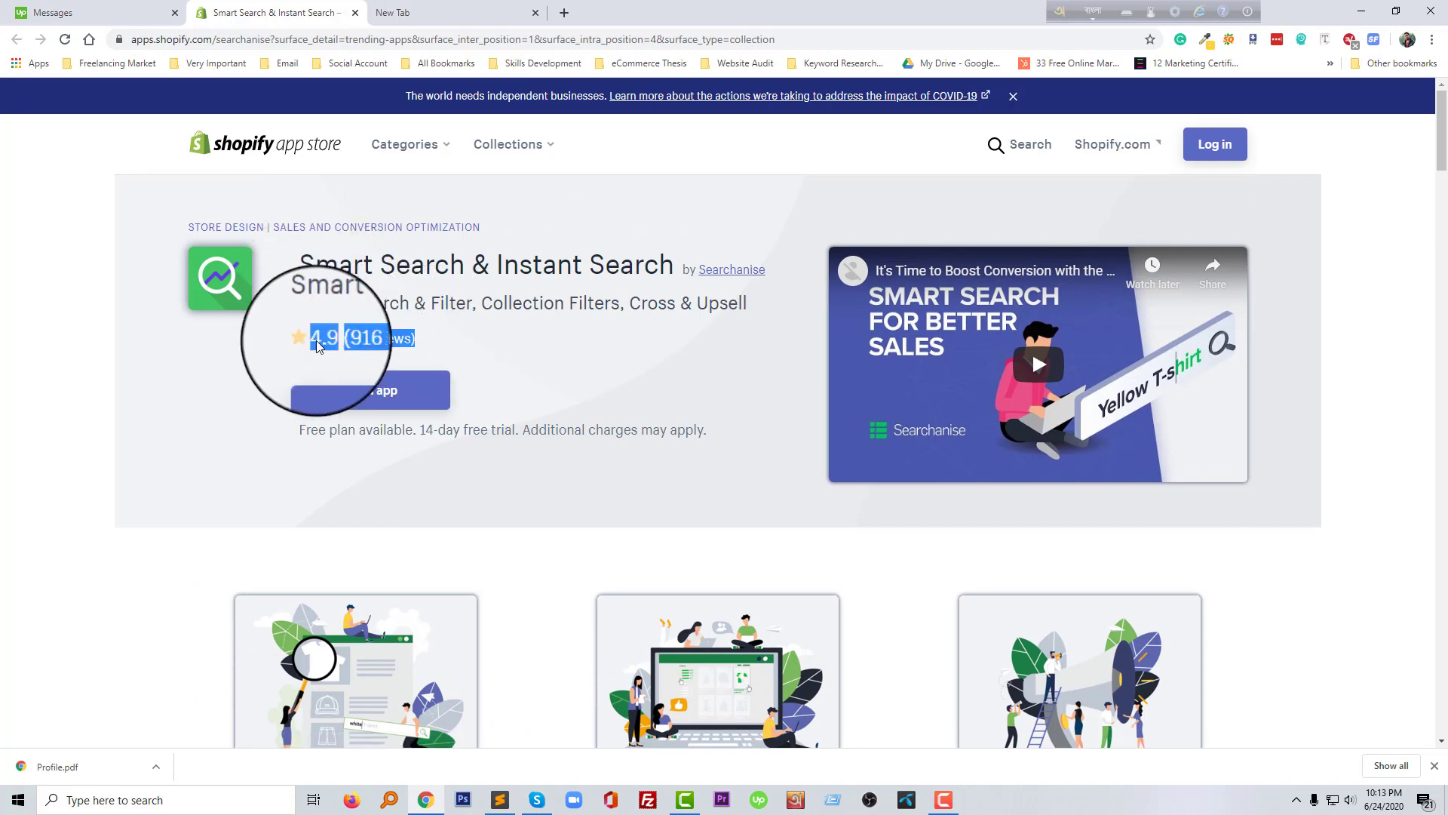
pyautogui.click(339, 434)
# Scroll further through the app's feature description down to the Media gallery section
pyautogui.scroll(-9, 339, 422)
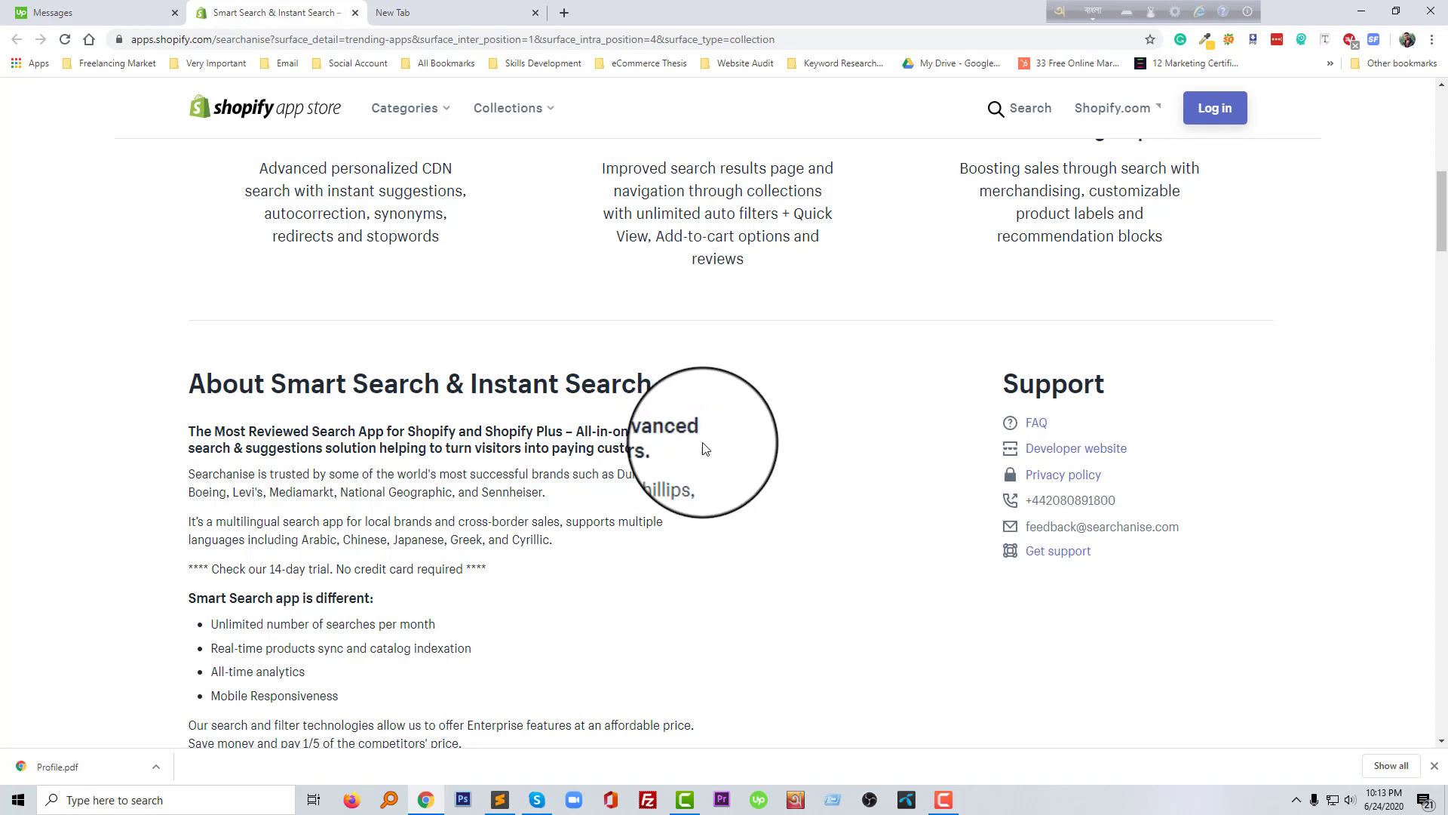
pyautogui.scroll(-1, 679, 450)
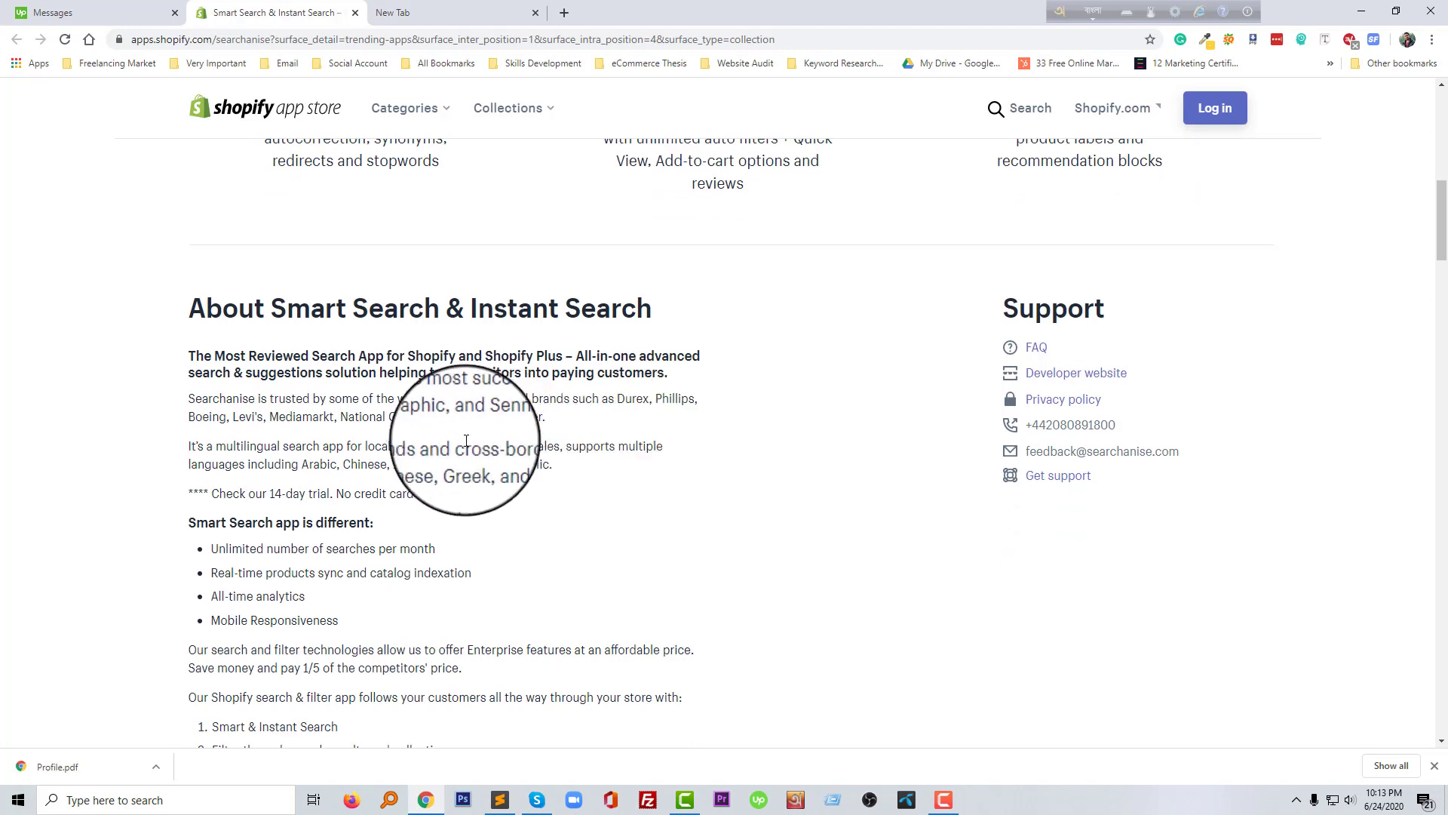
pyautogui.scroll(-1, 483, 448)
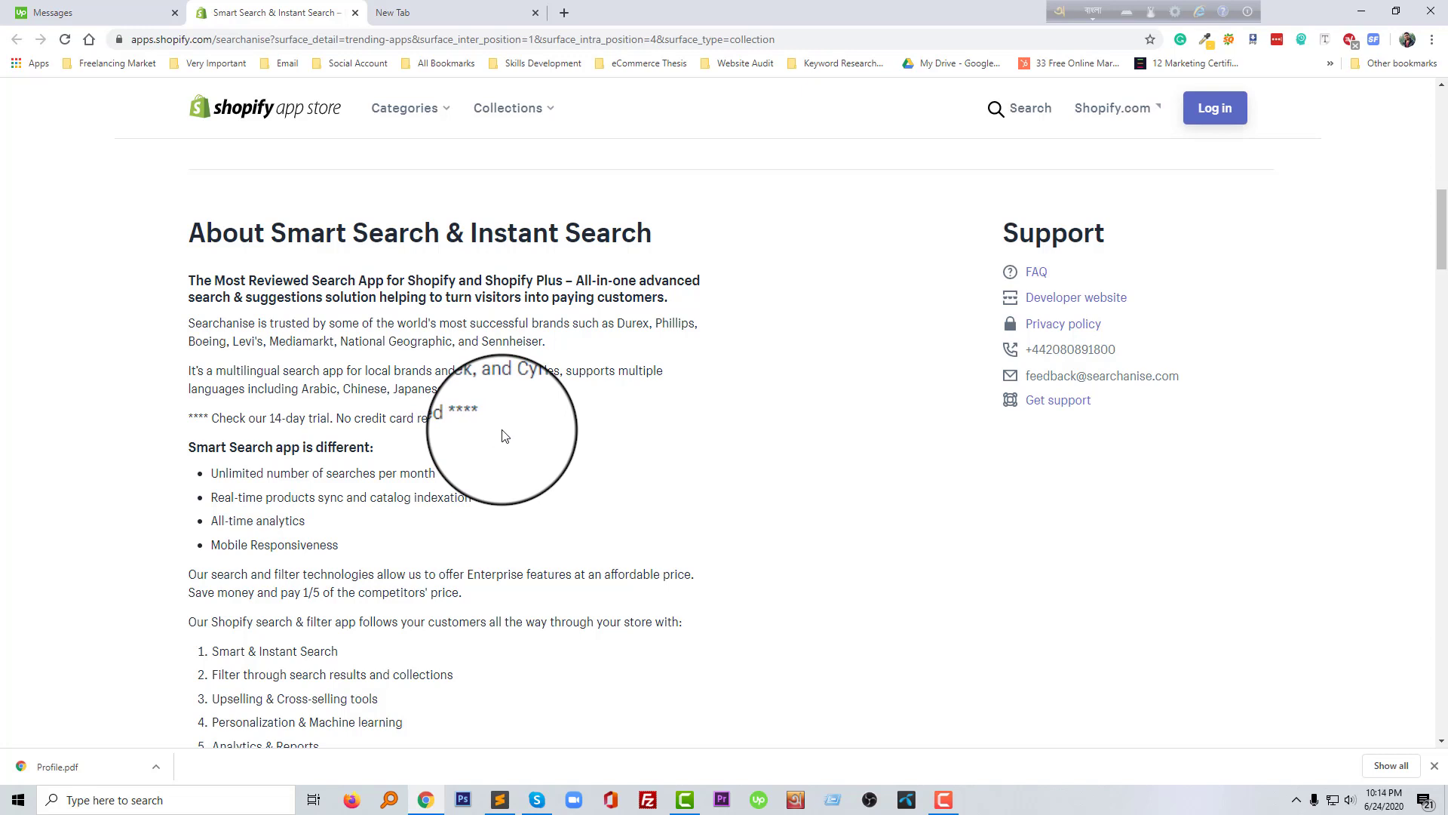
pyautogui.scroll(-1, 504, 436)
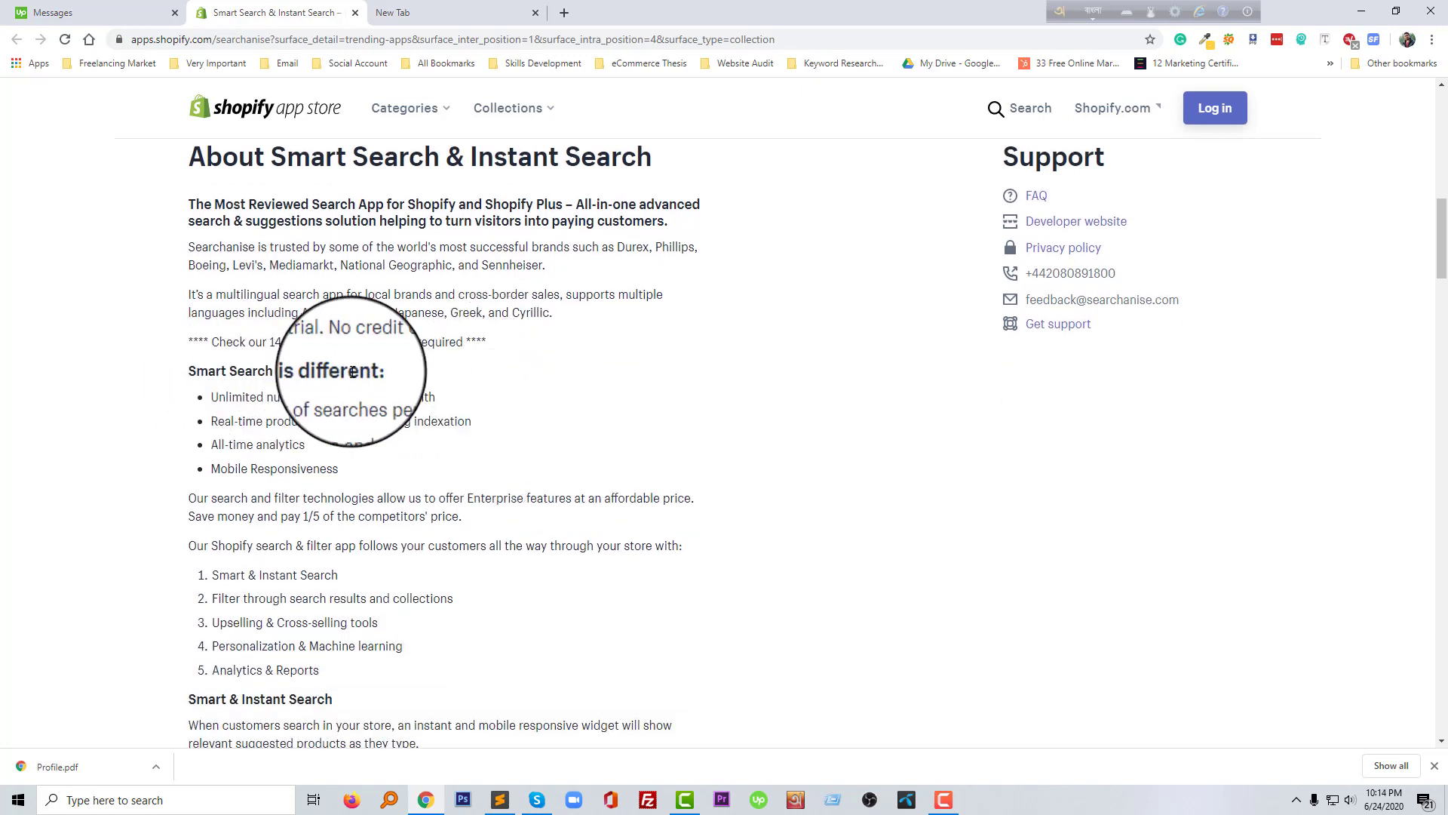
pyautogui.scroll(-1, 352, 371)
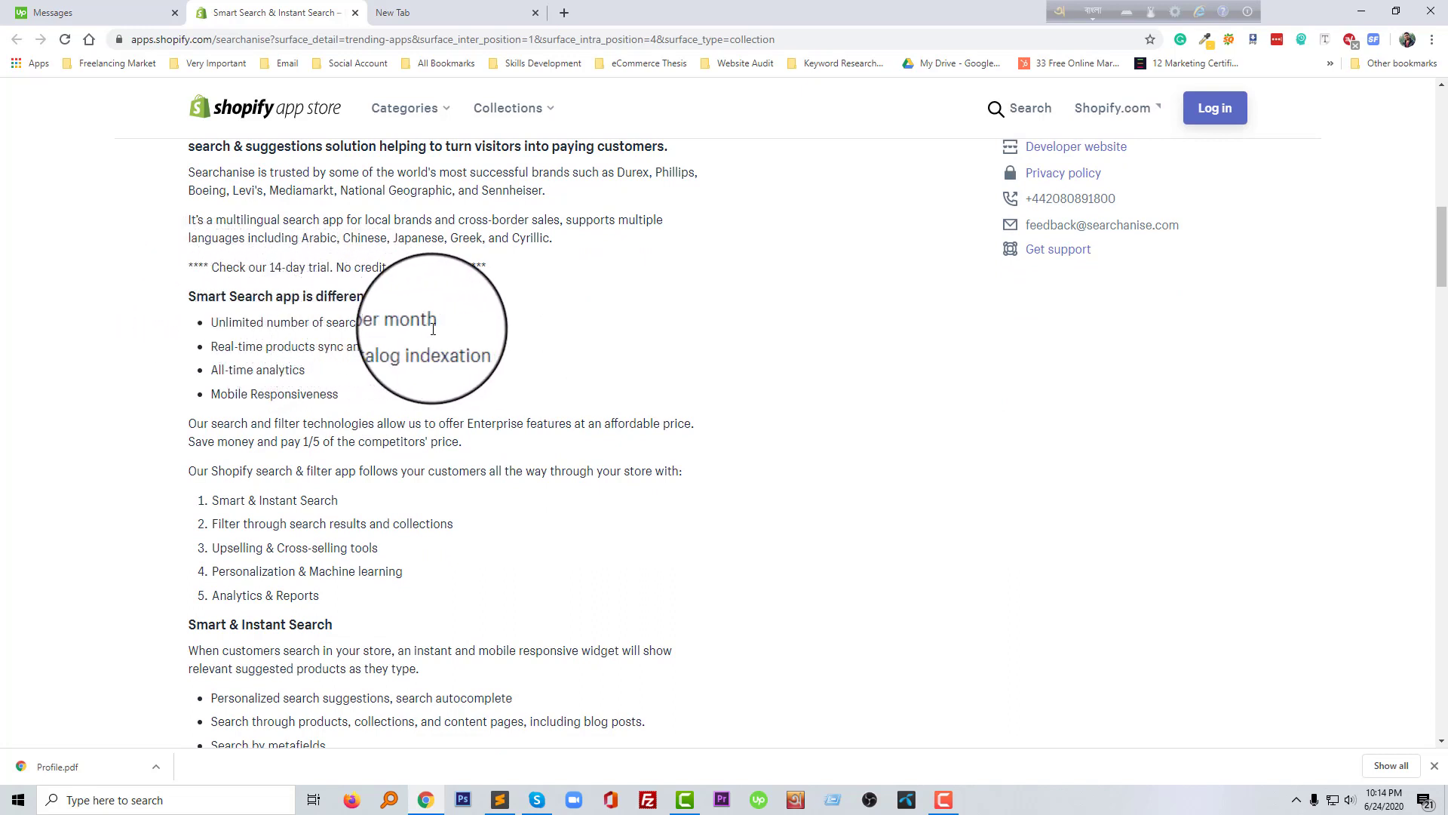
pyautogui.scroll(-1, 279, 324)
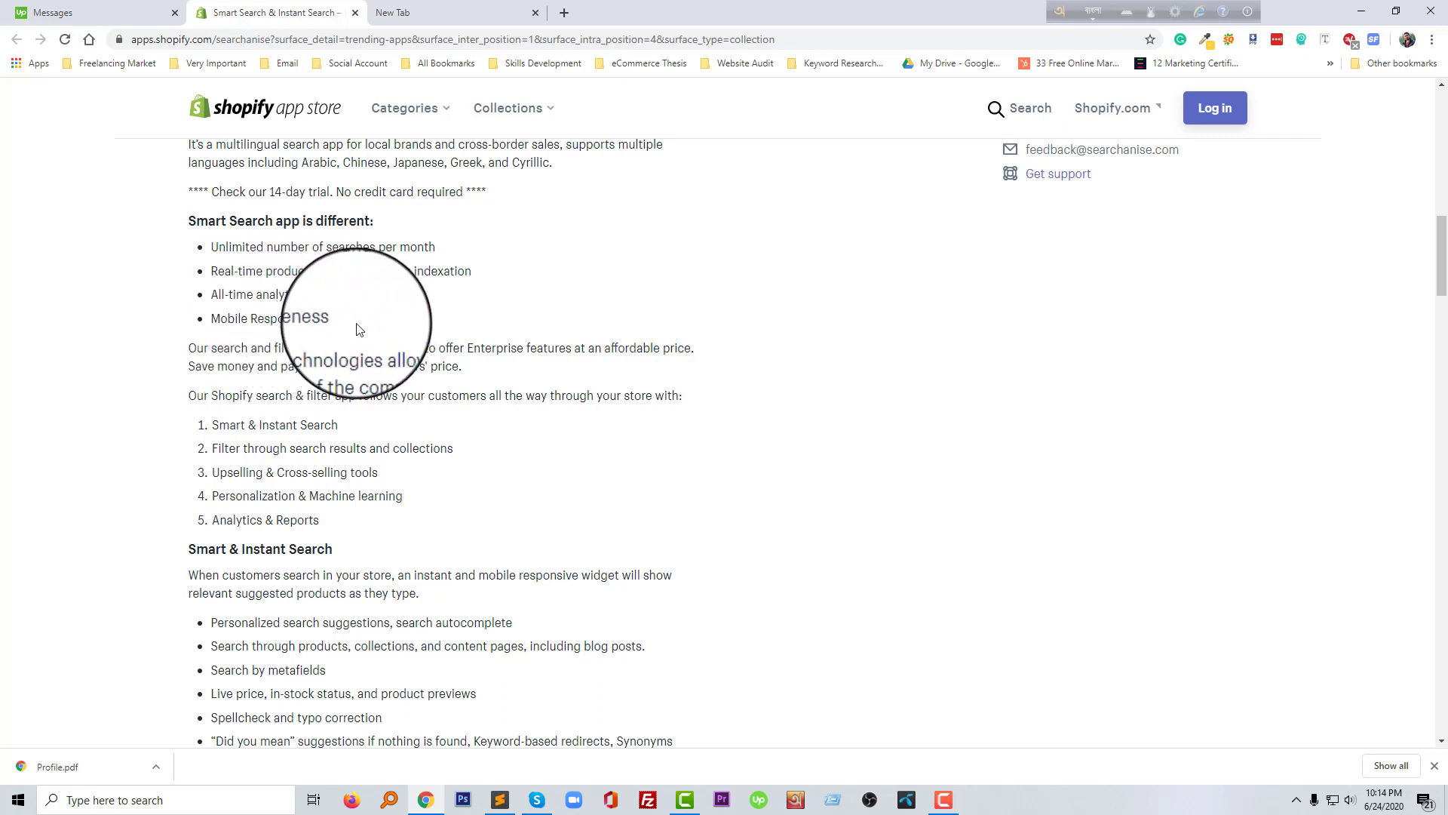
pyautogui.scroll(-3, 361, 334)
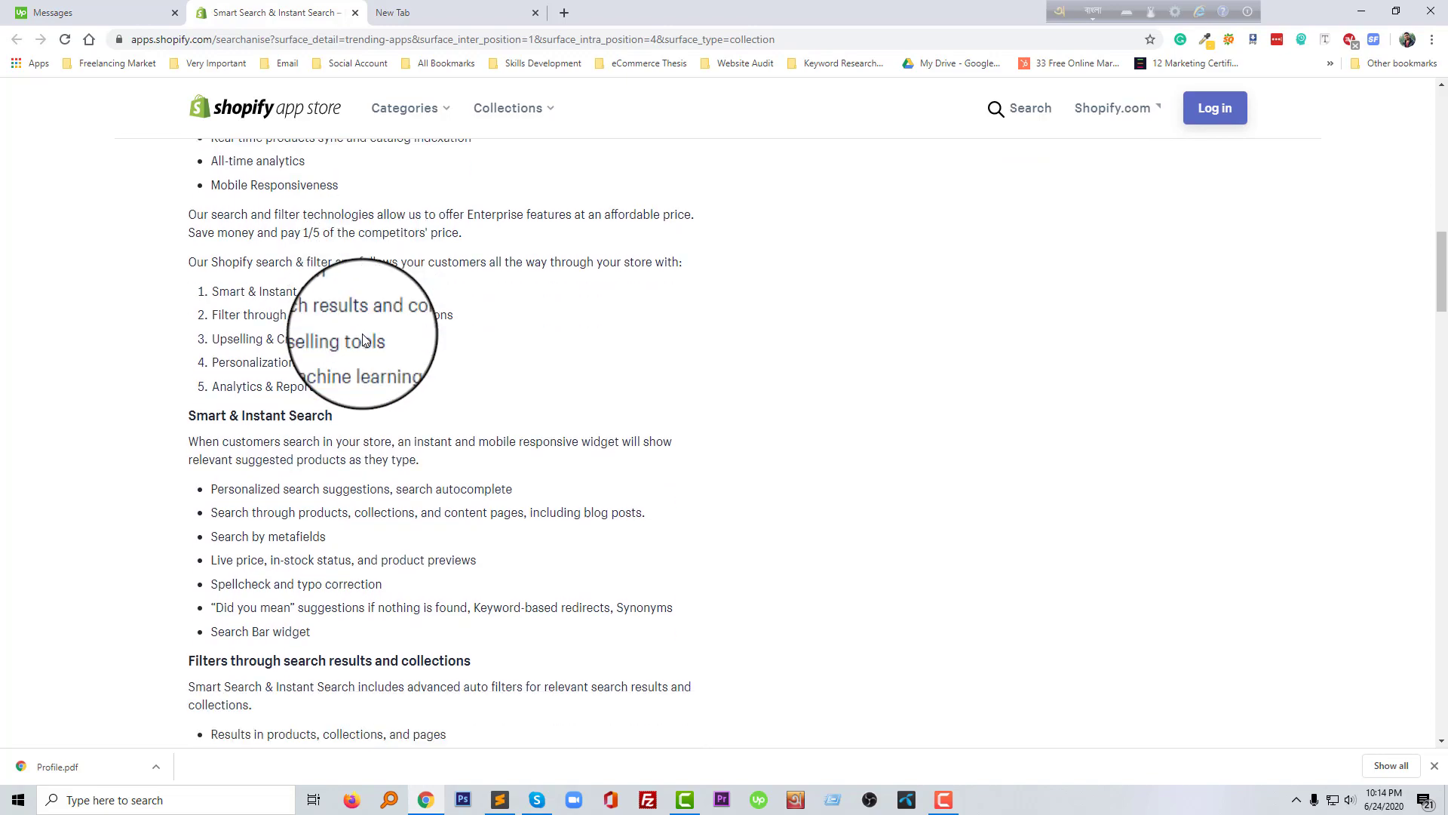
pyautogui.scroll(-8, 362, 338)
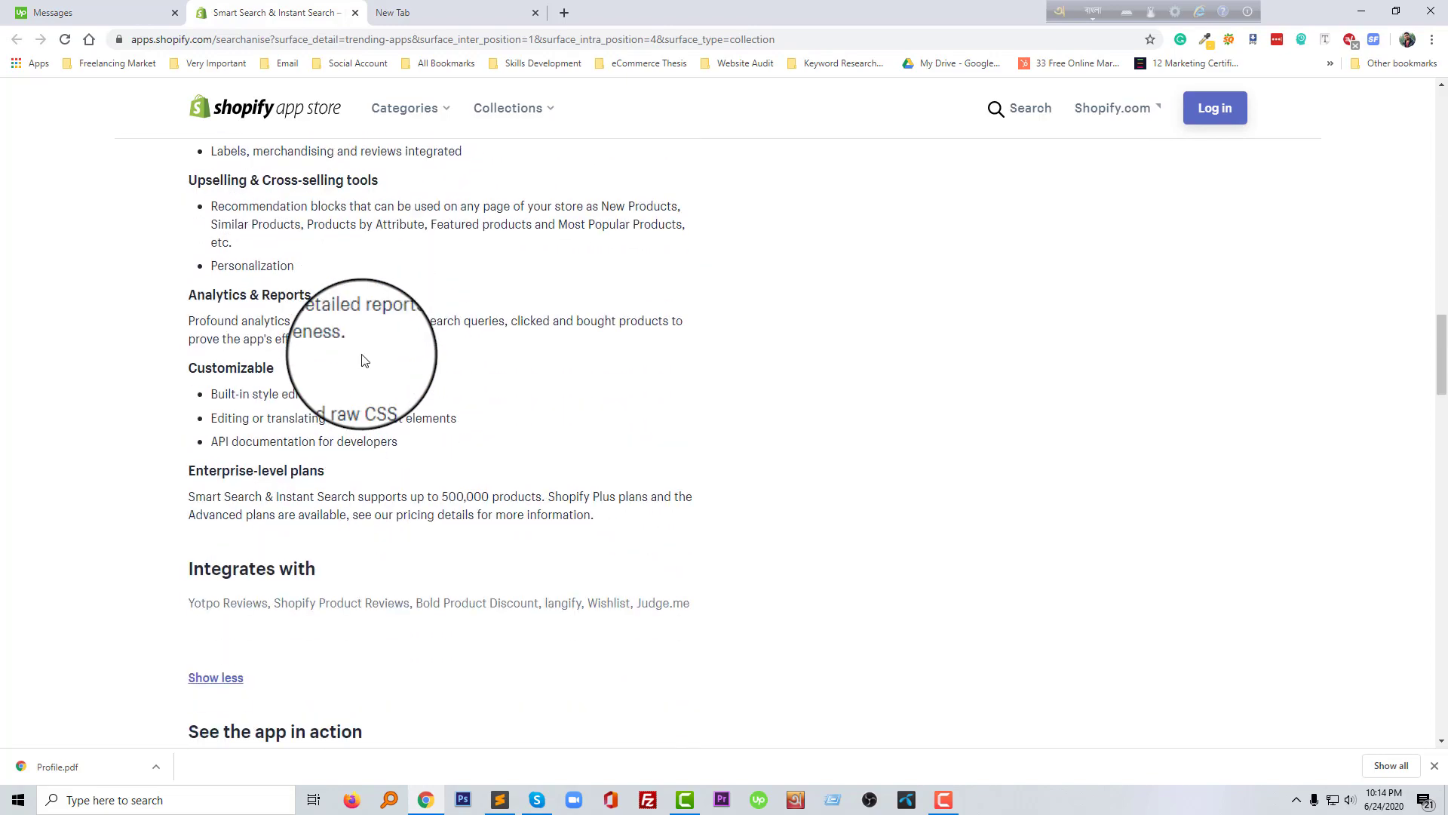
pyautogui.scroll(6, 362, 385)
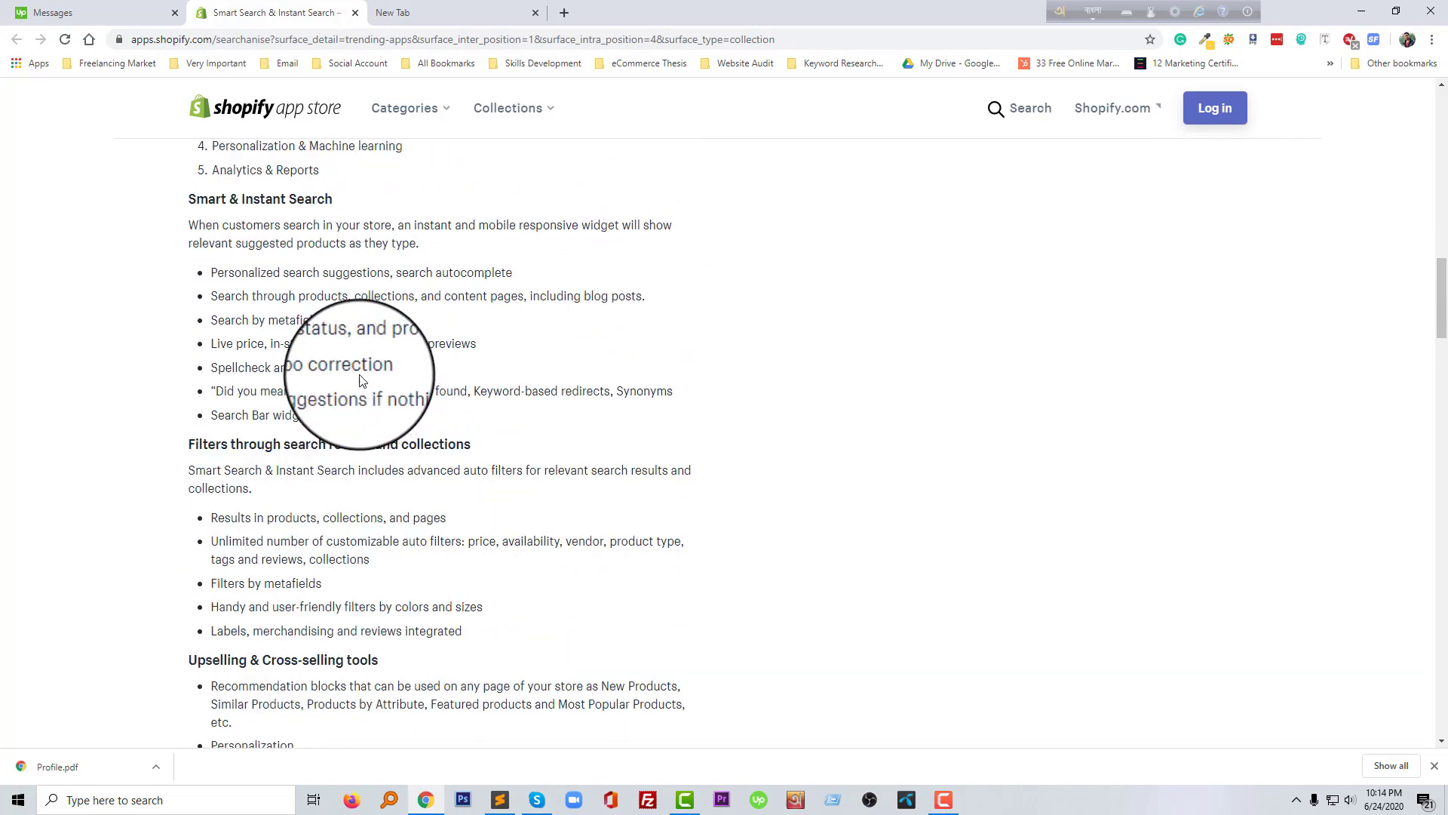
pyautogui.scroll(18, 281, 324)
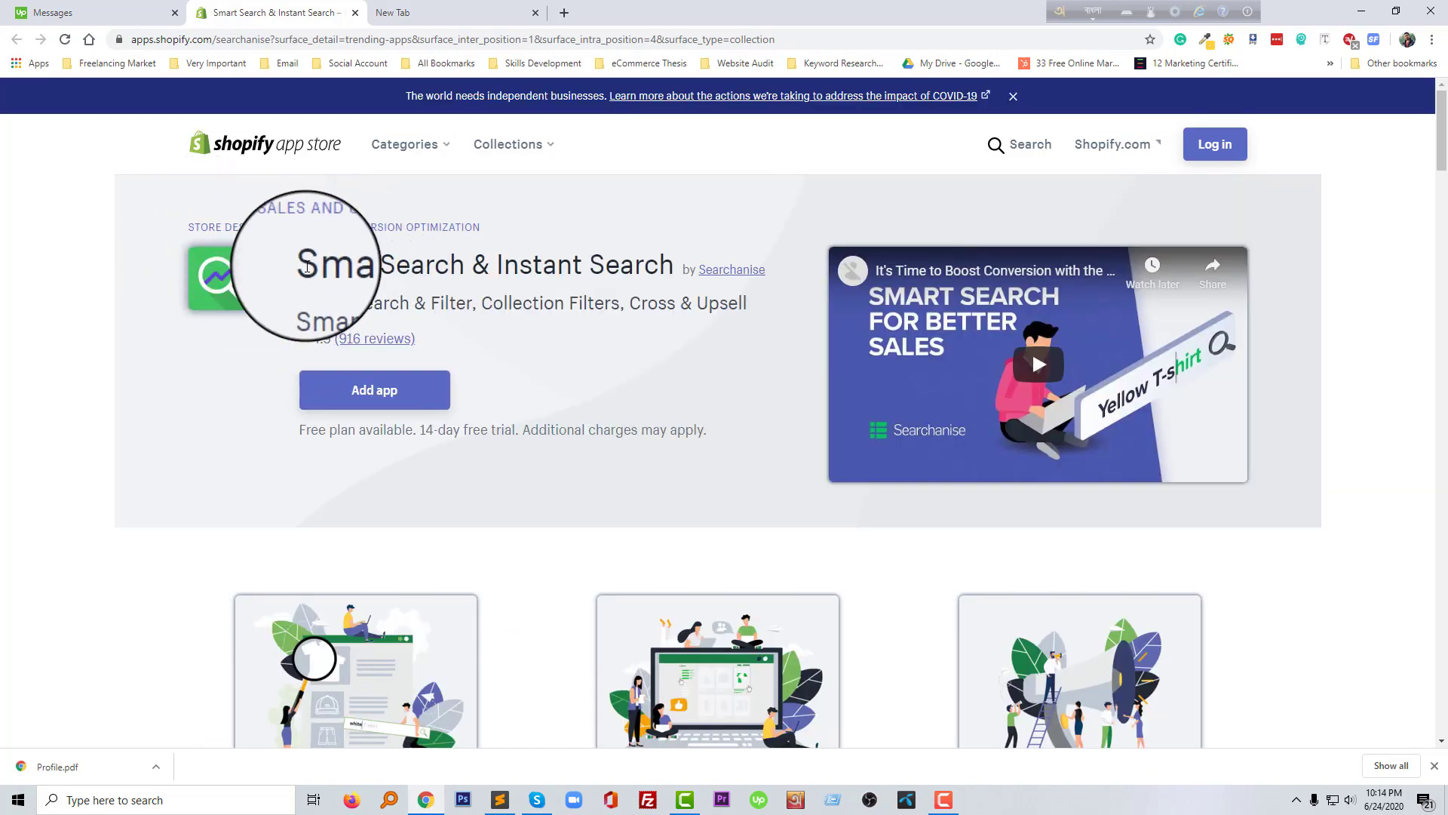
pyautogui.scroll(-10, 470, 337)
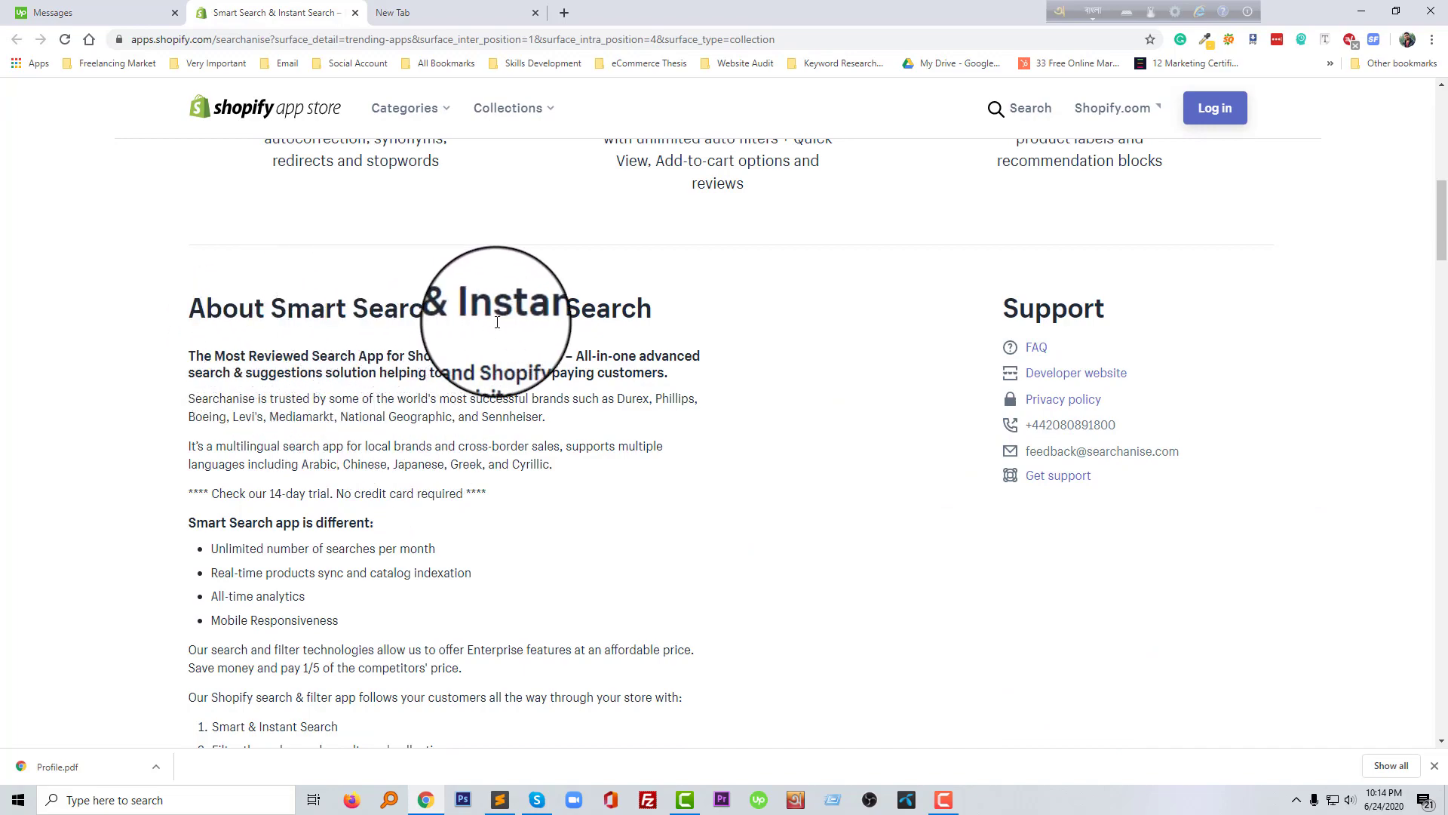
pyautogui.scroll(-15, 515, 432)
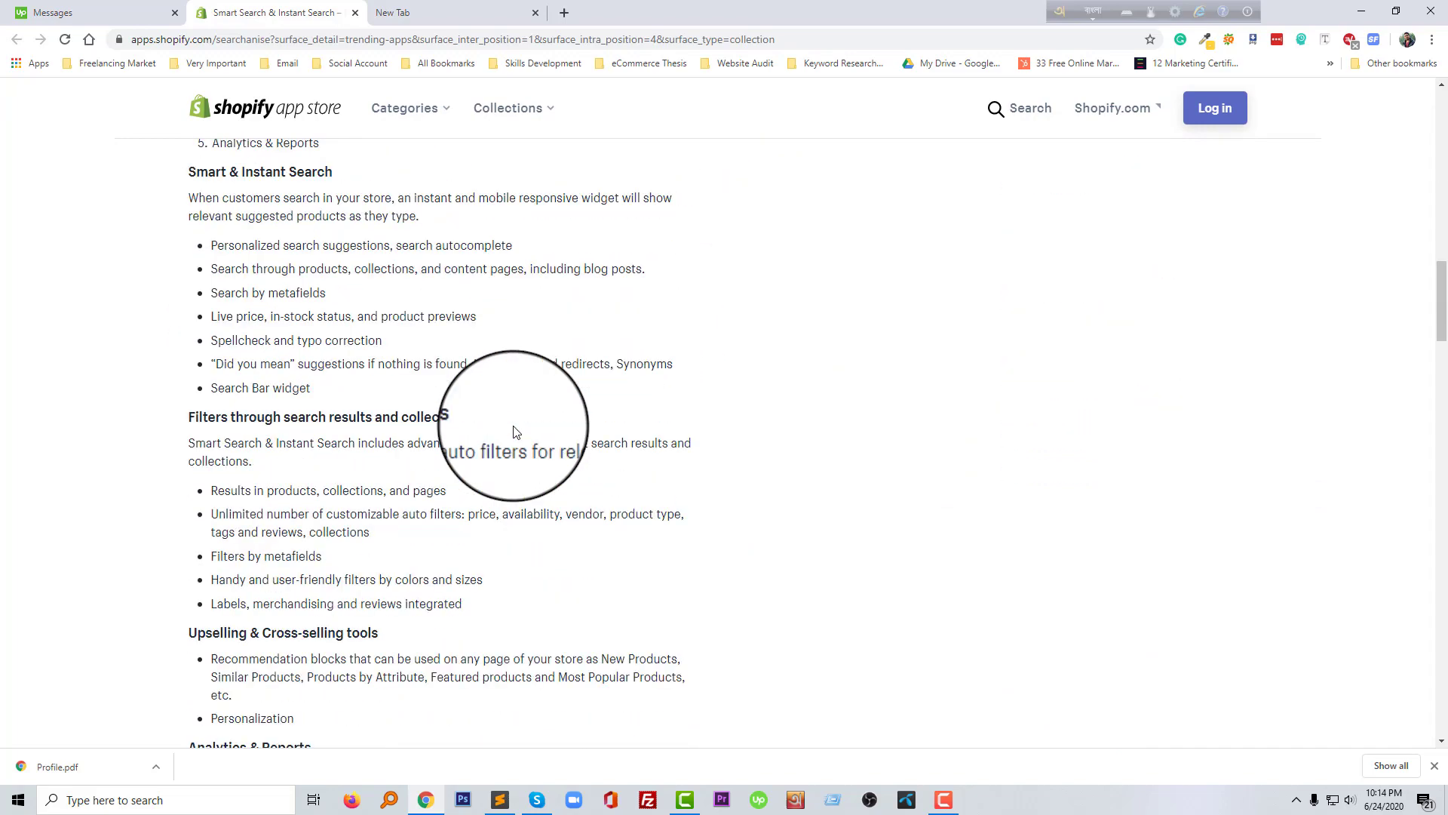
pyautogui.scroll(-4, 516, 432)
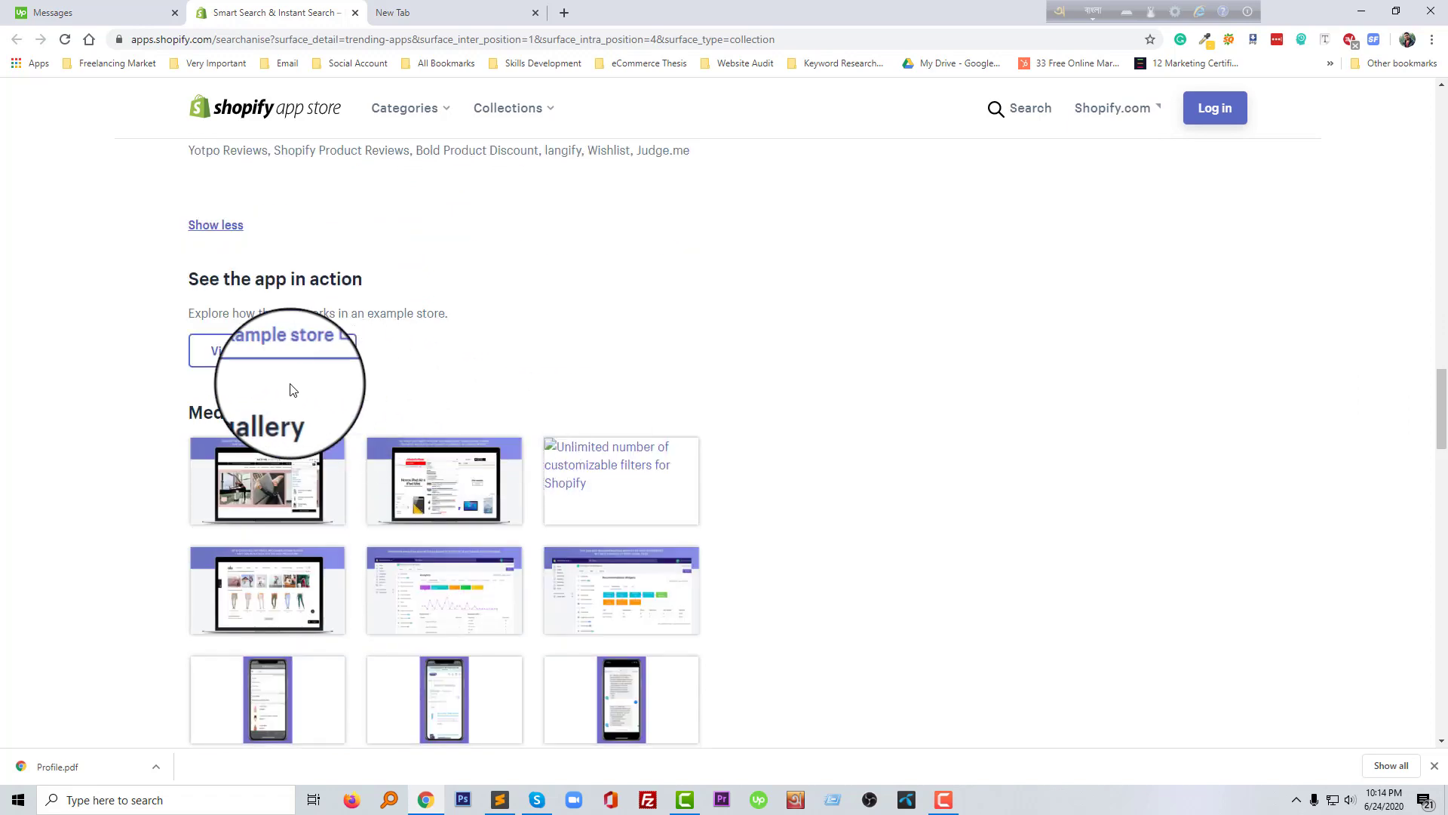
pyautogui.scroll(-2, 302, 418)
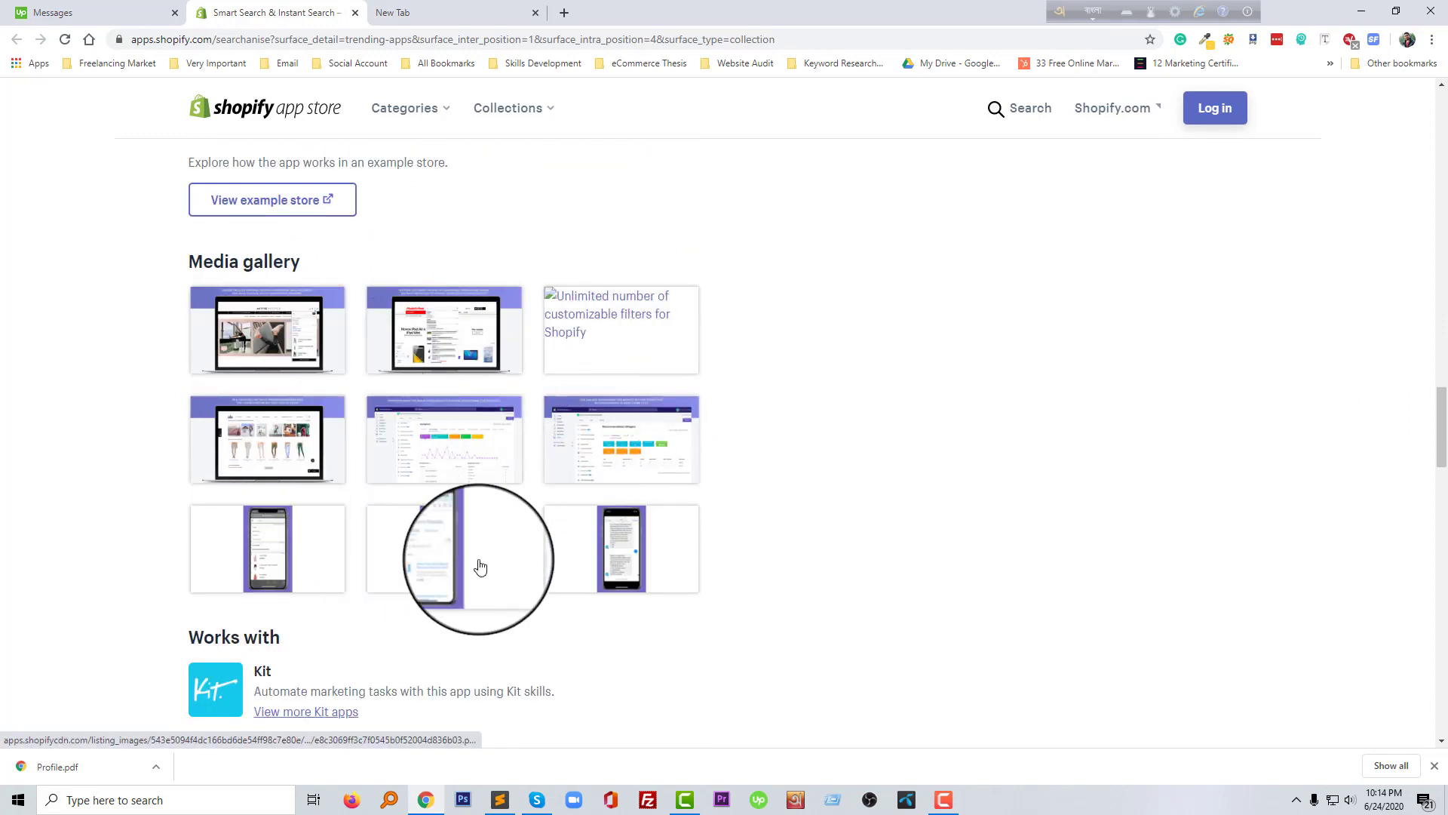
# Page through the enlarged screenshots, from the MediaMarkt search demo to the phone suggestions, then close the viewer
pyautogui.click(235, 333)
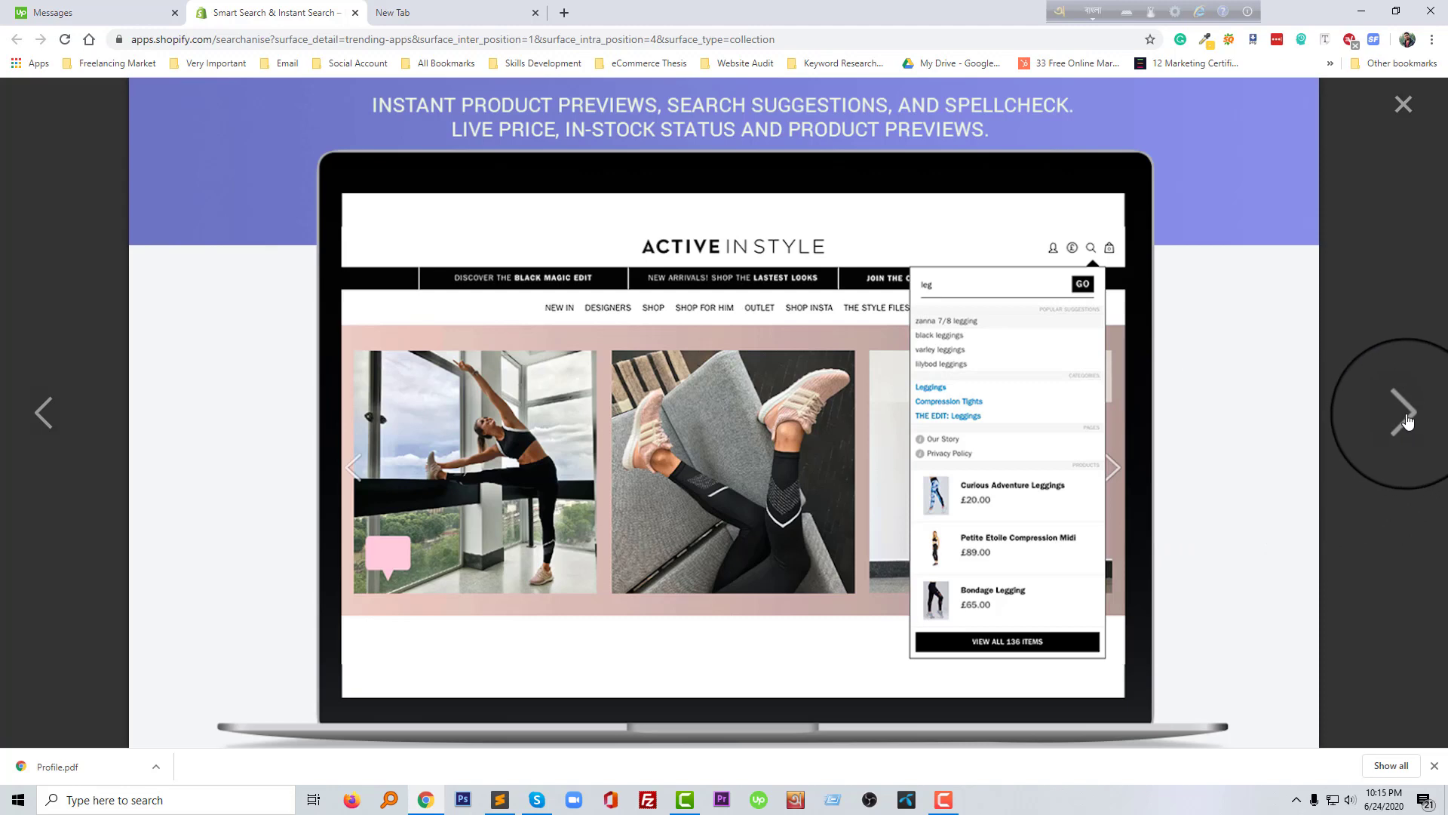
pyautogui.click(1407, 421)
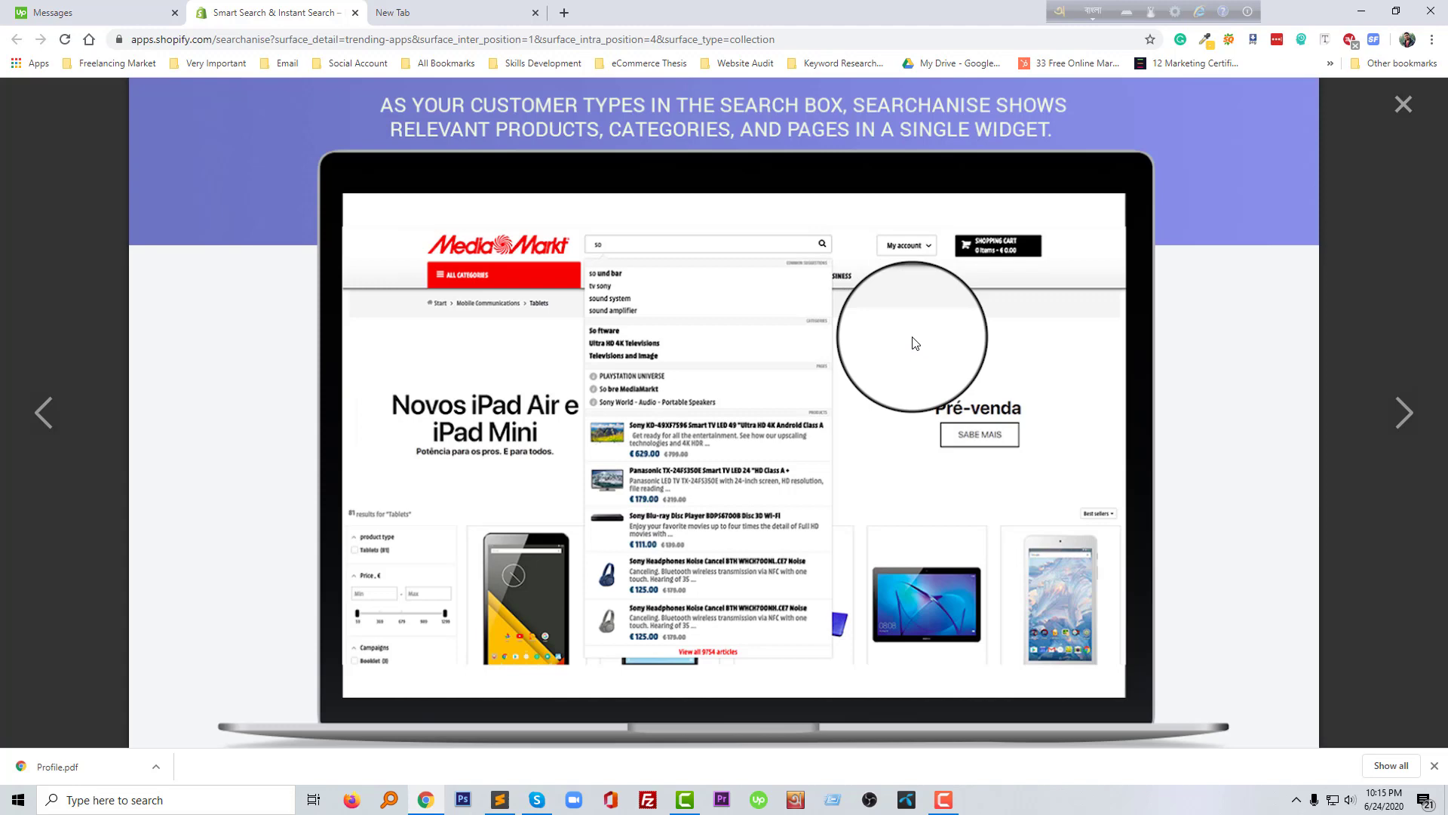
pyautogui.click(1401, 422)
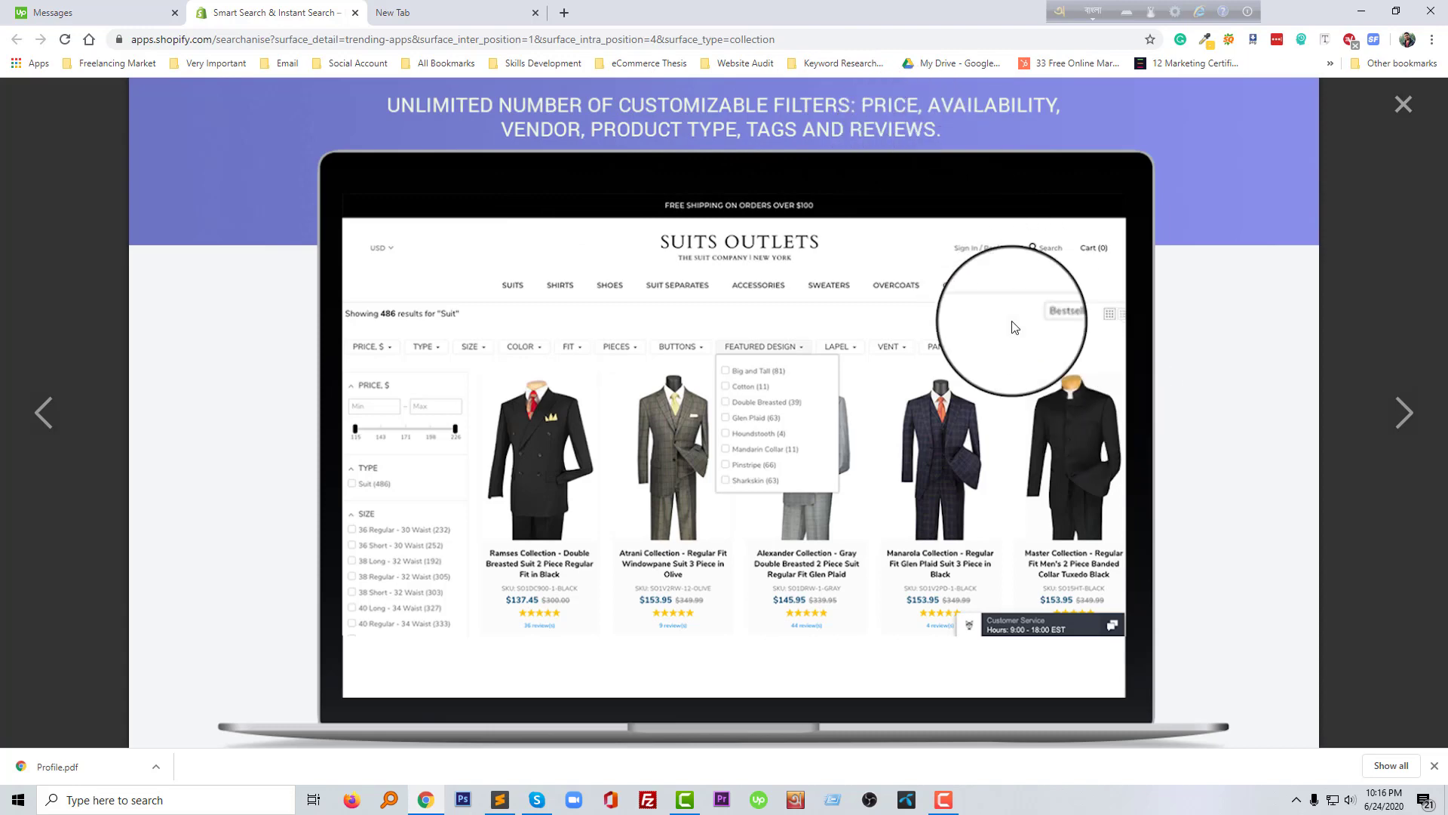
pyautogui.click(1404, 415)
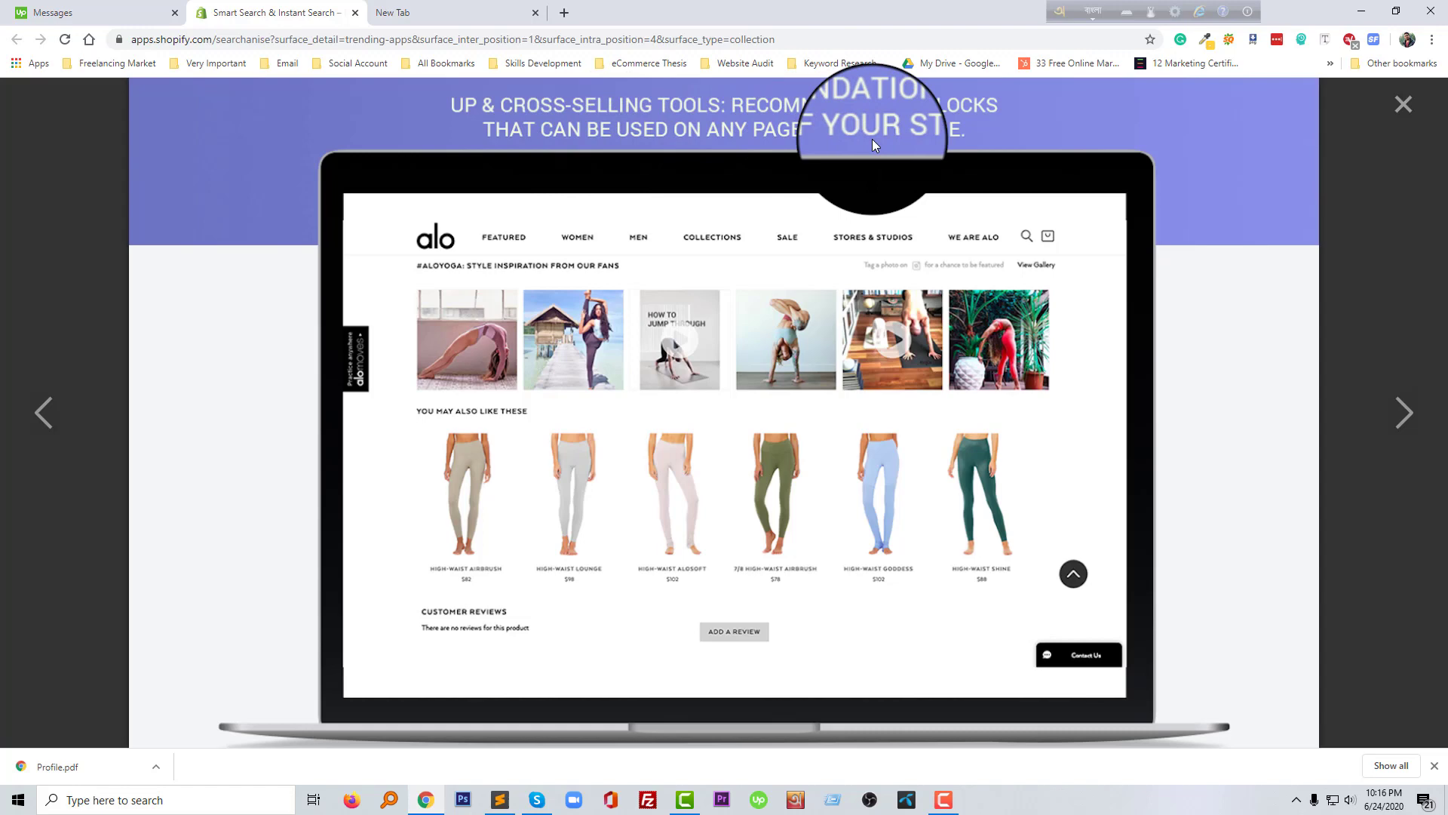
pyautogui.click(1407, 423)
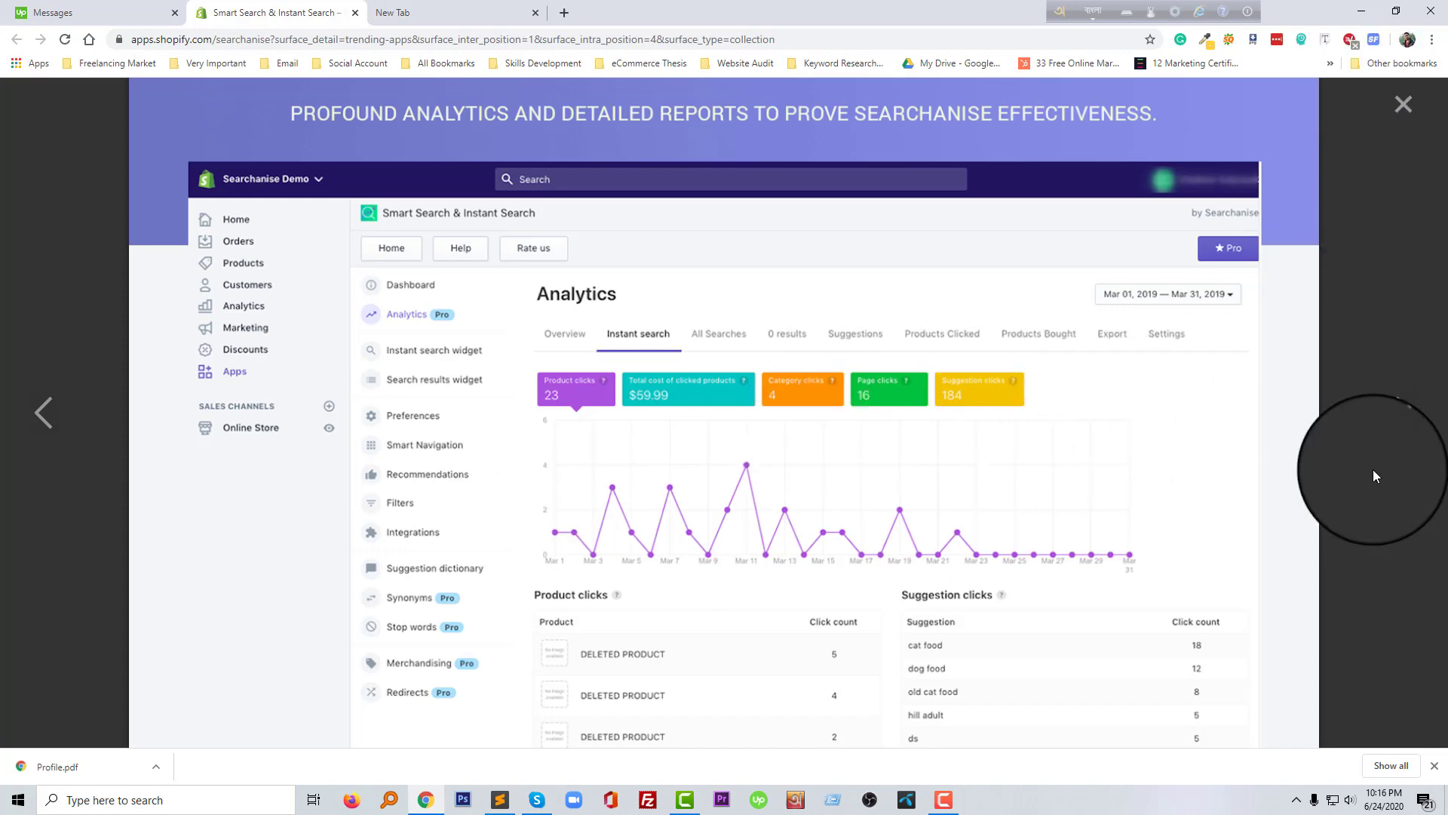
pyautogui.click(1402, 426)
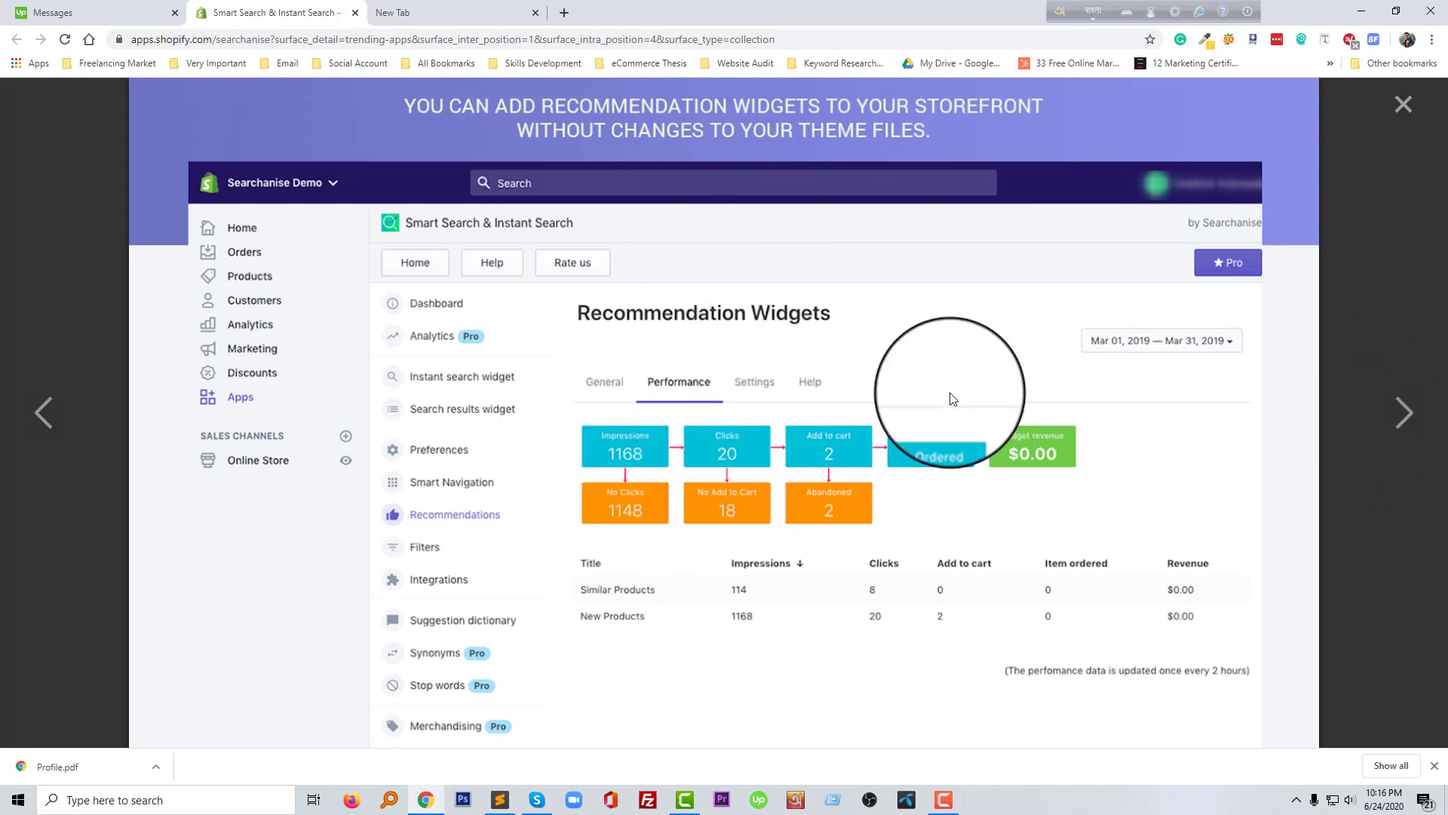
pyautogui.click(1403, 425)
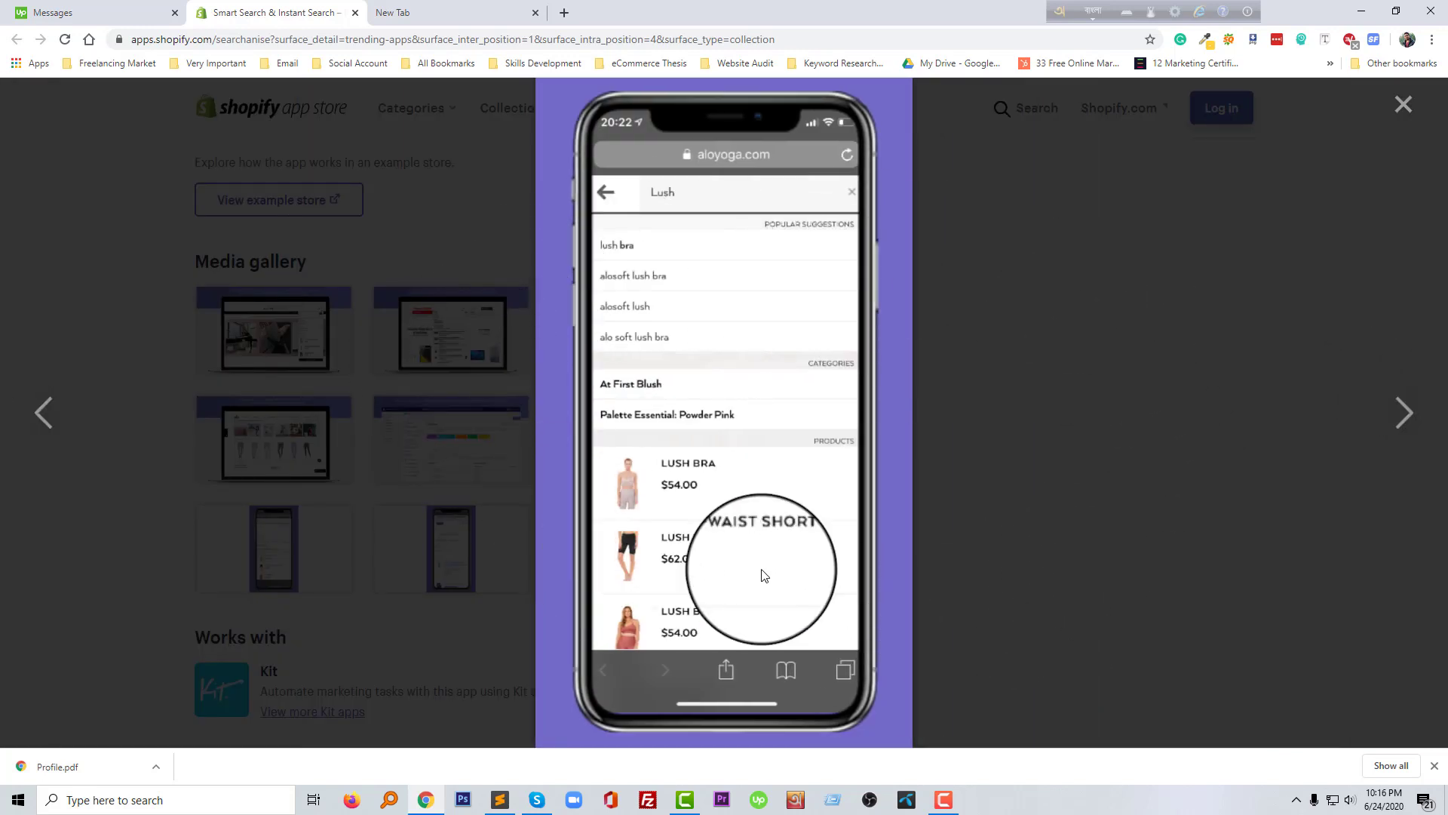
pyautogui.click(1407, 420)
pyautogui.click(1408, 421)
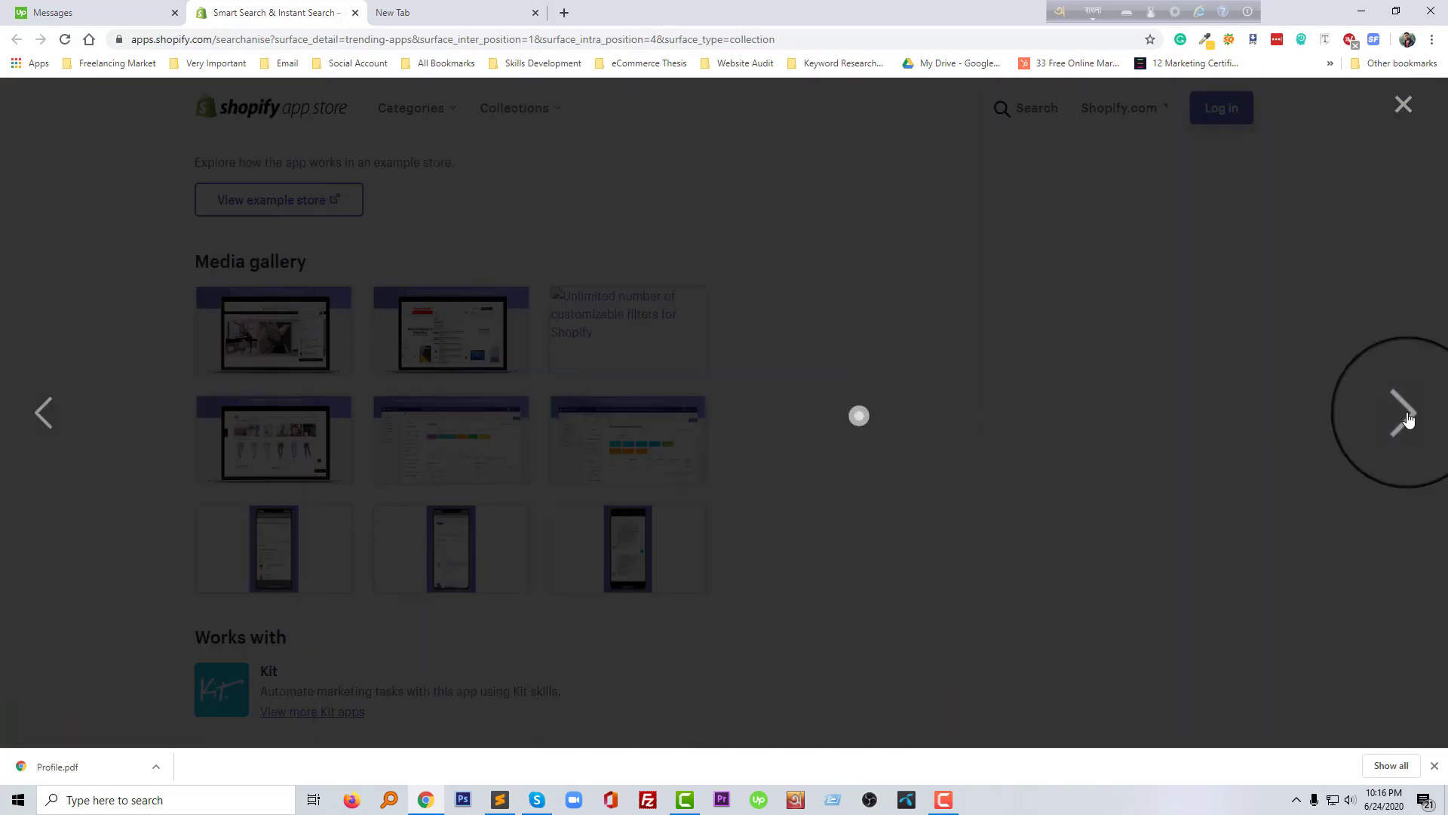
pyautogui.click(1404, 109)
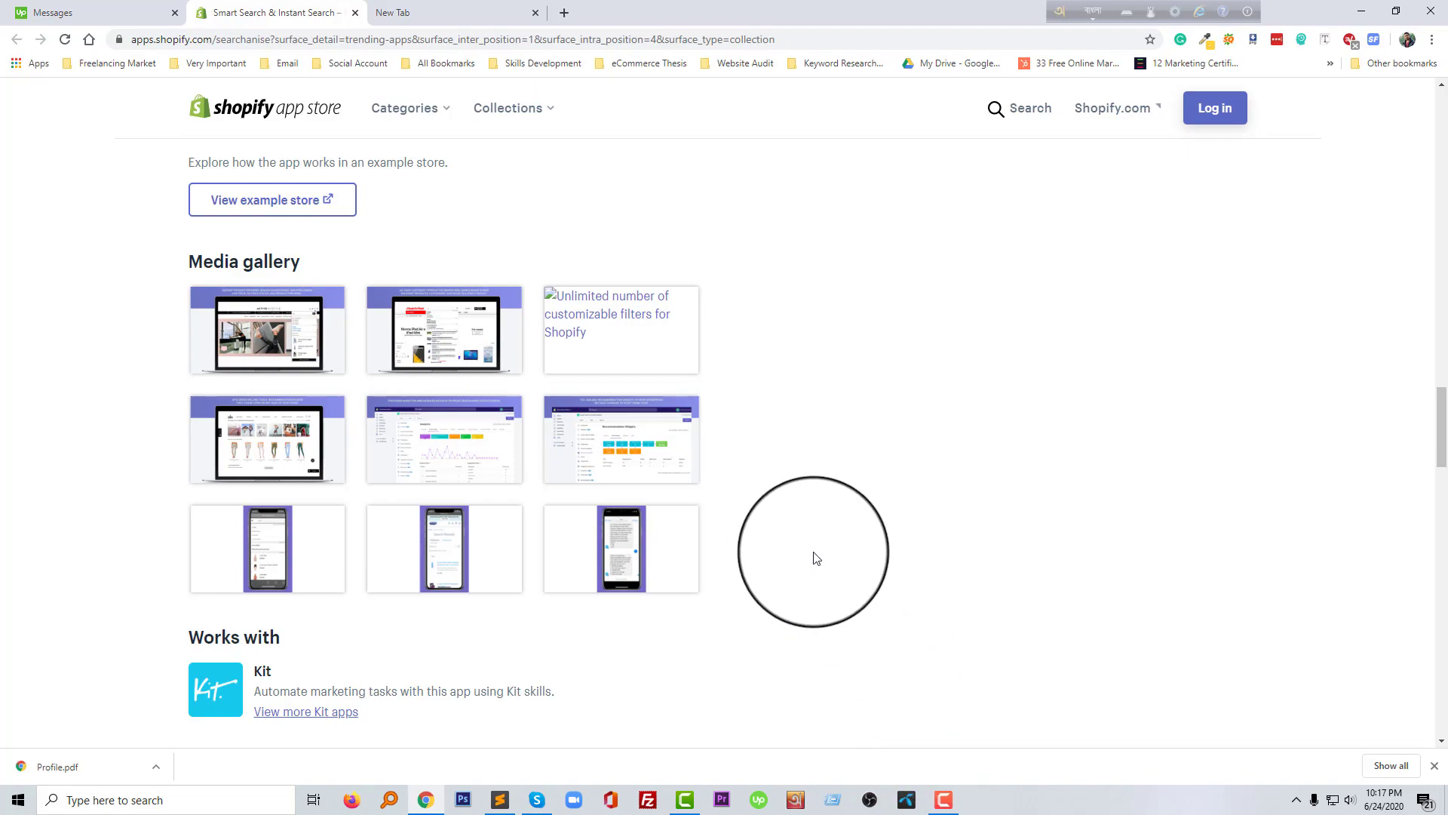
# In the empty new tab, go to the Shopify website by entering 'shopify' in the address bar
pyautogui.scroll(20, 819, 558)
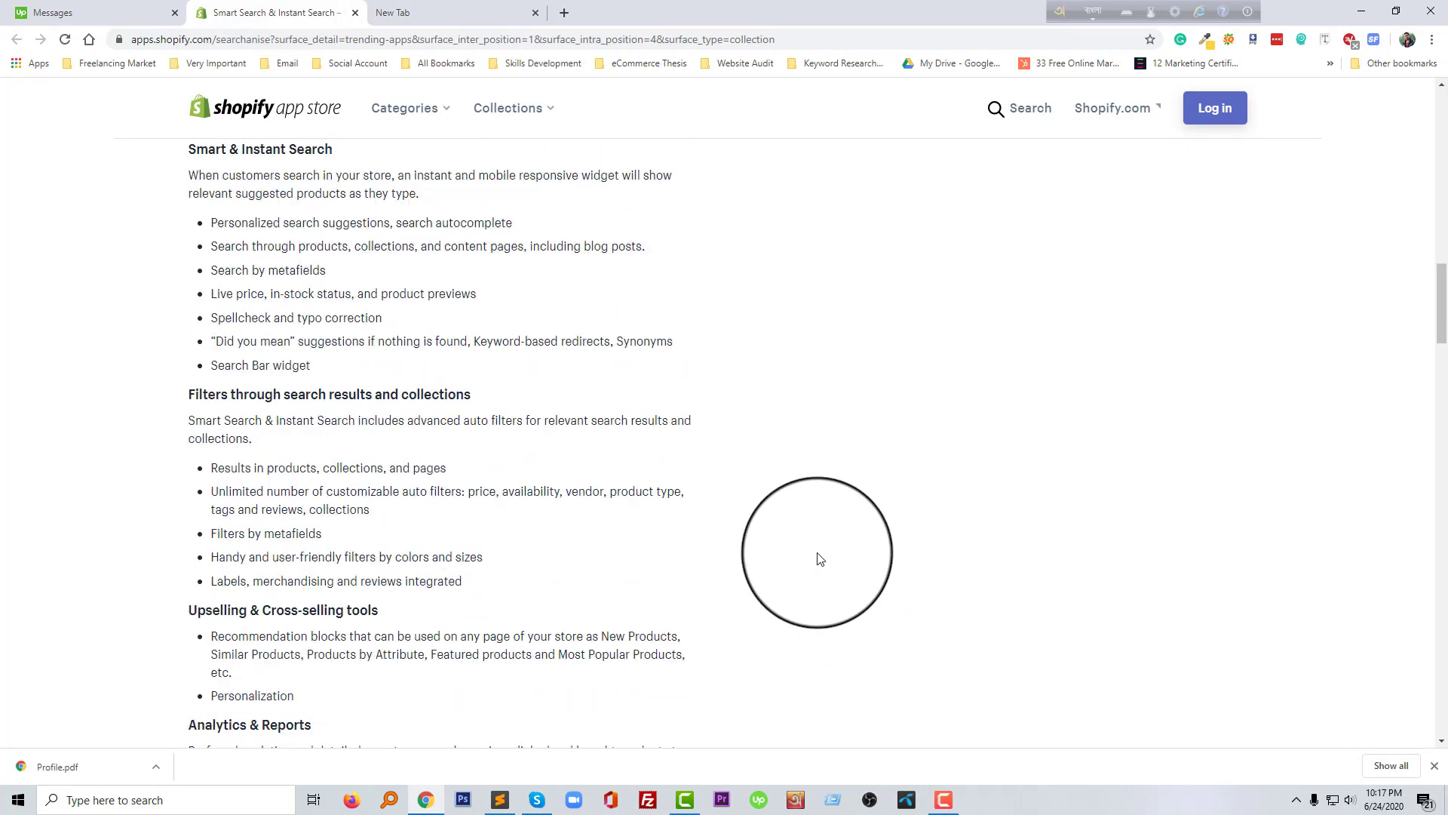
pyautogui.click(452, 12)
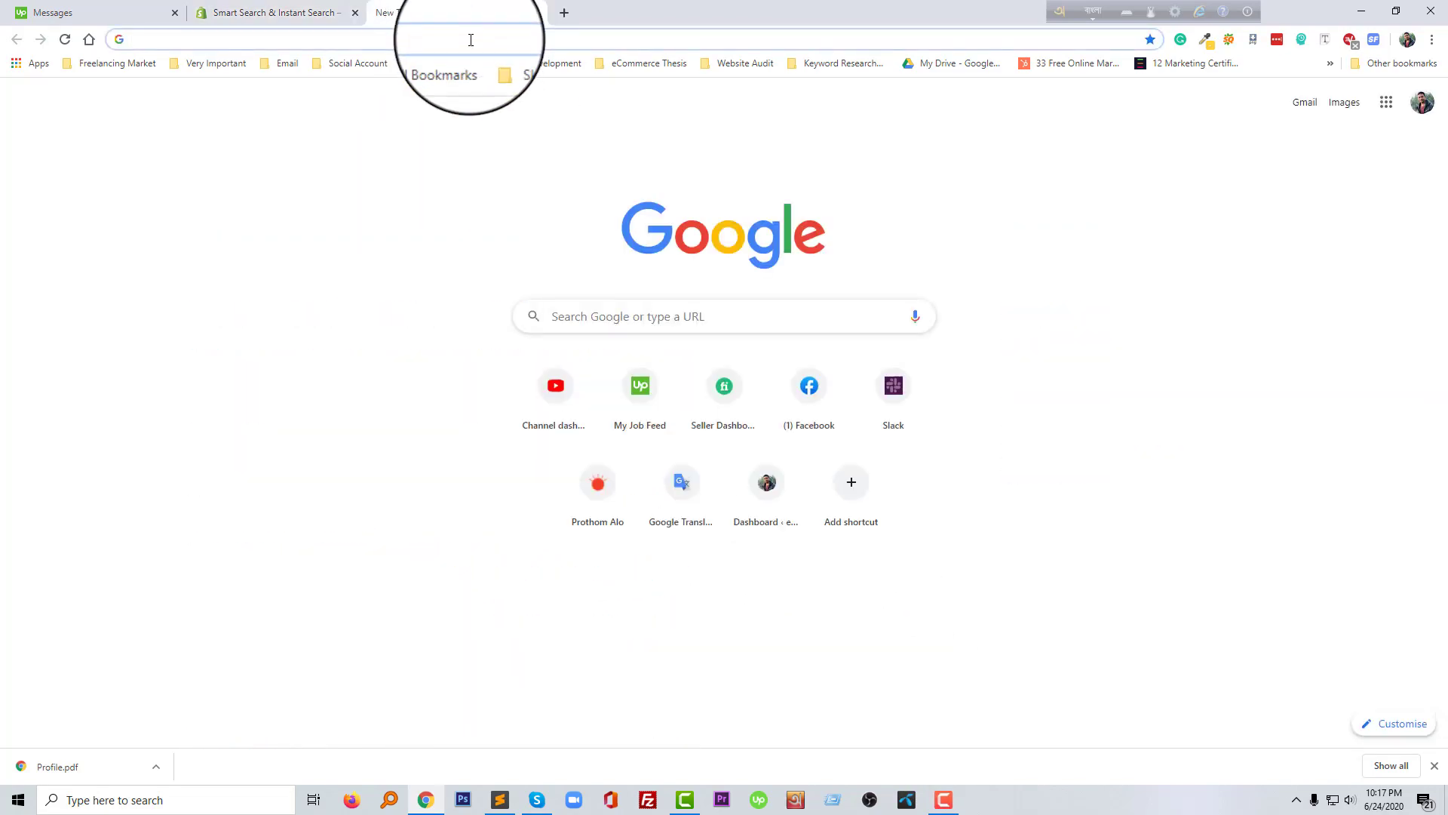
pyautogui.click(470, 39)
pyautogui.write('s')
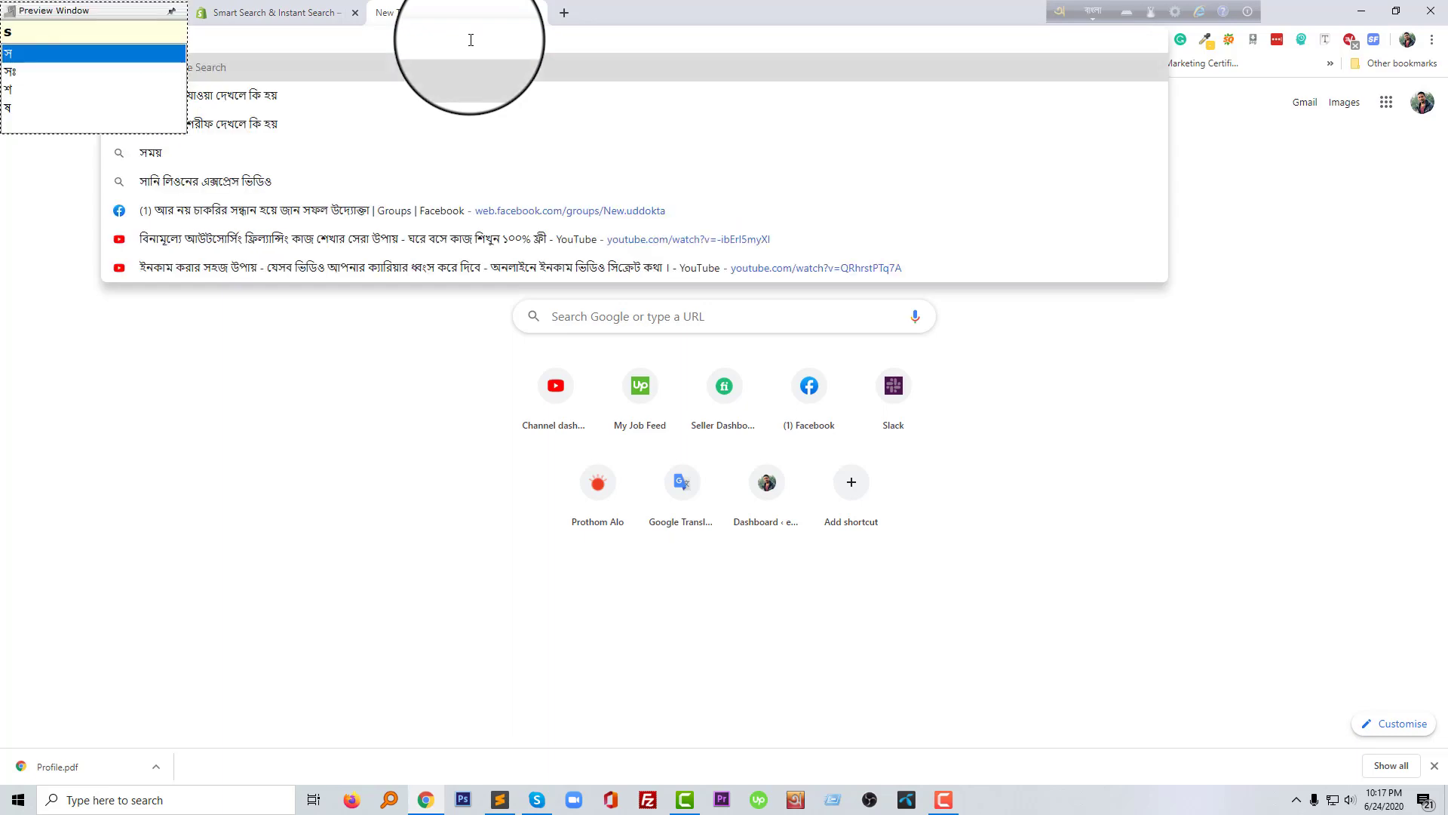
pyautogui.press('BackSpace')
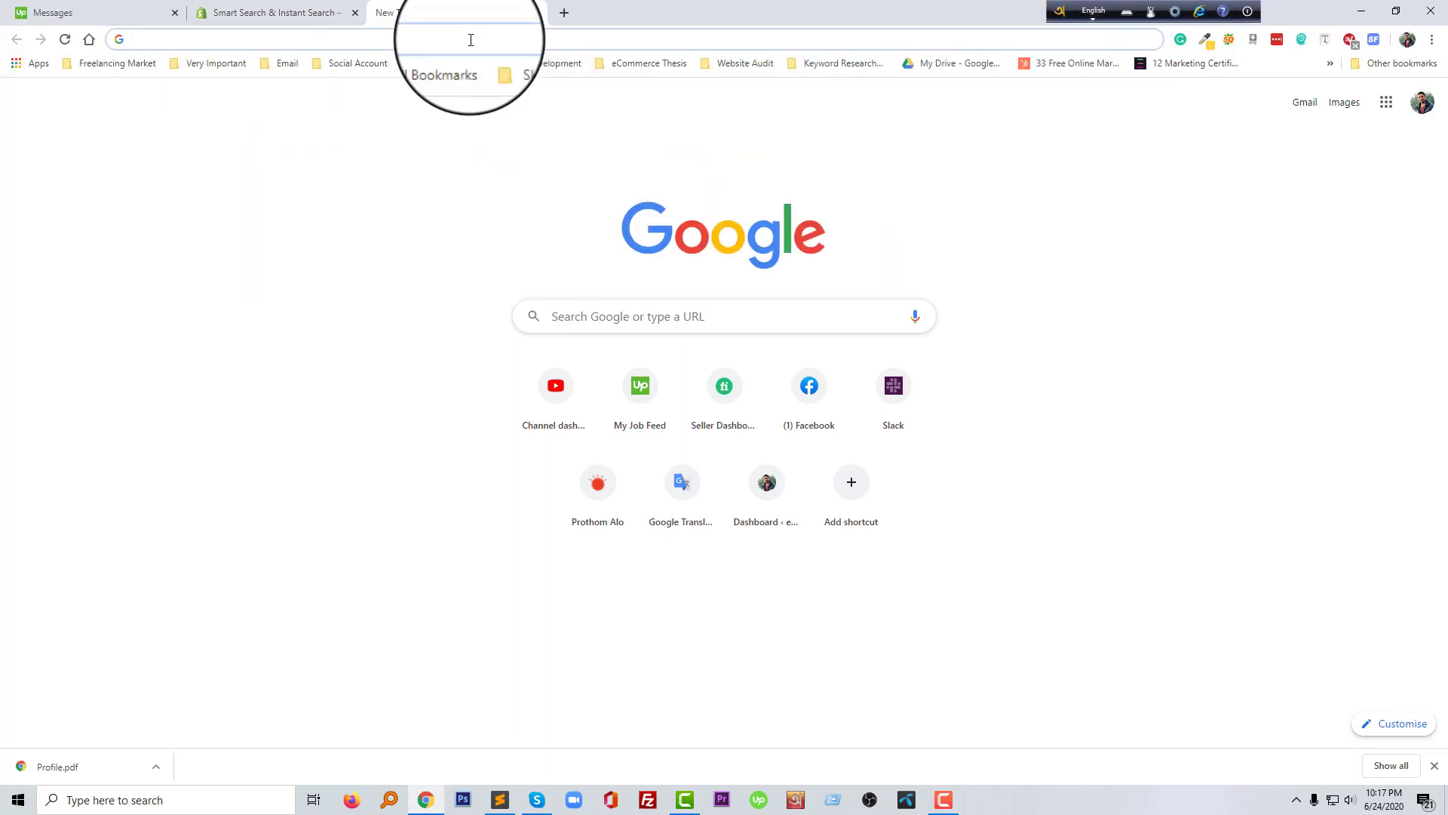
pyautogui.write('shopify')
pyautogui.press('Return')
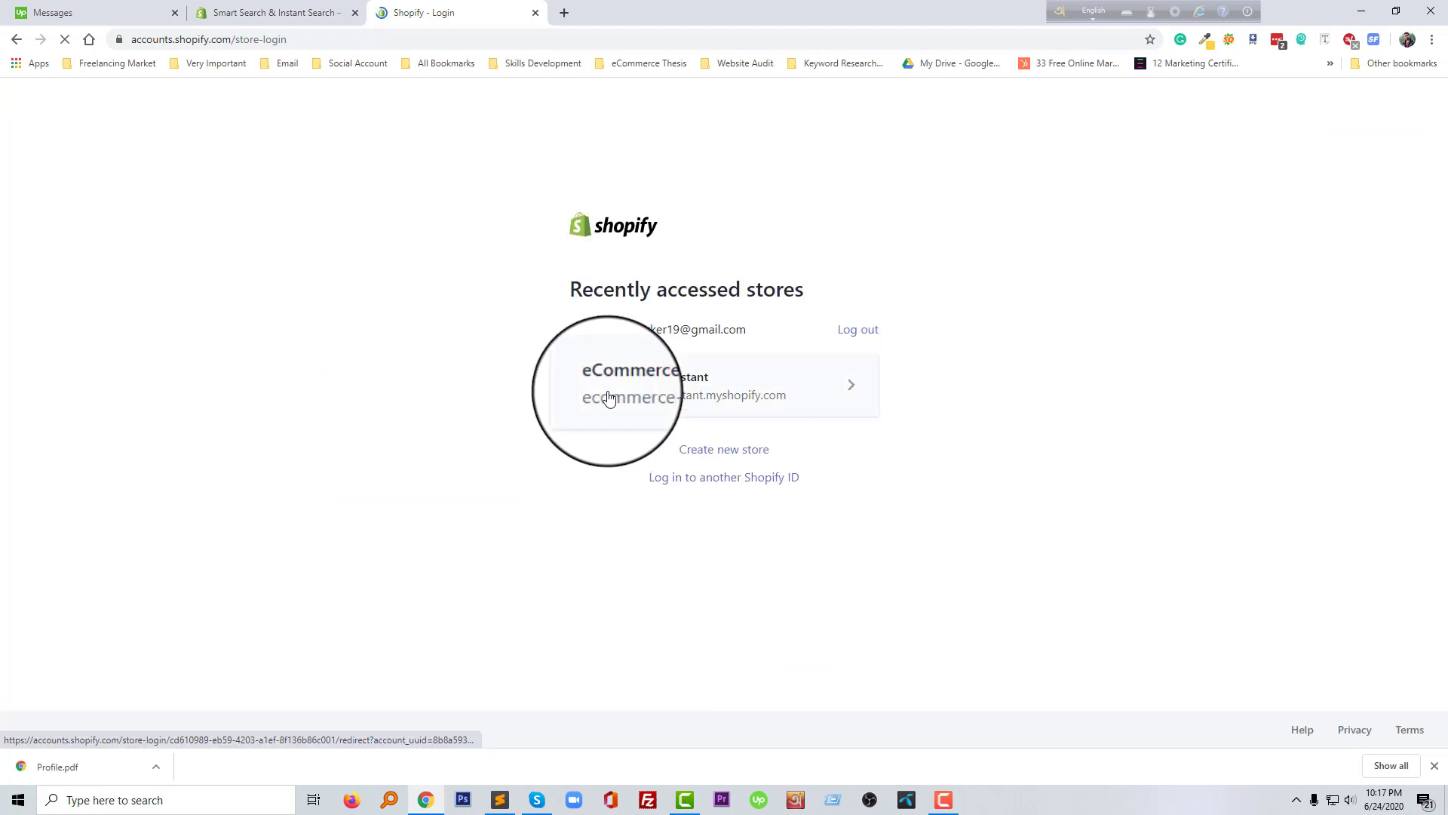
# Log in to the eCommerce Assistant store from the recently accessed stores list
pyautogui.click(624, 383)
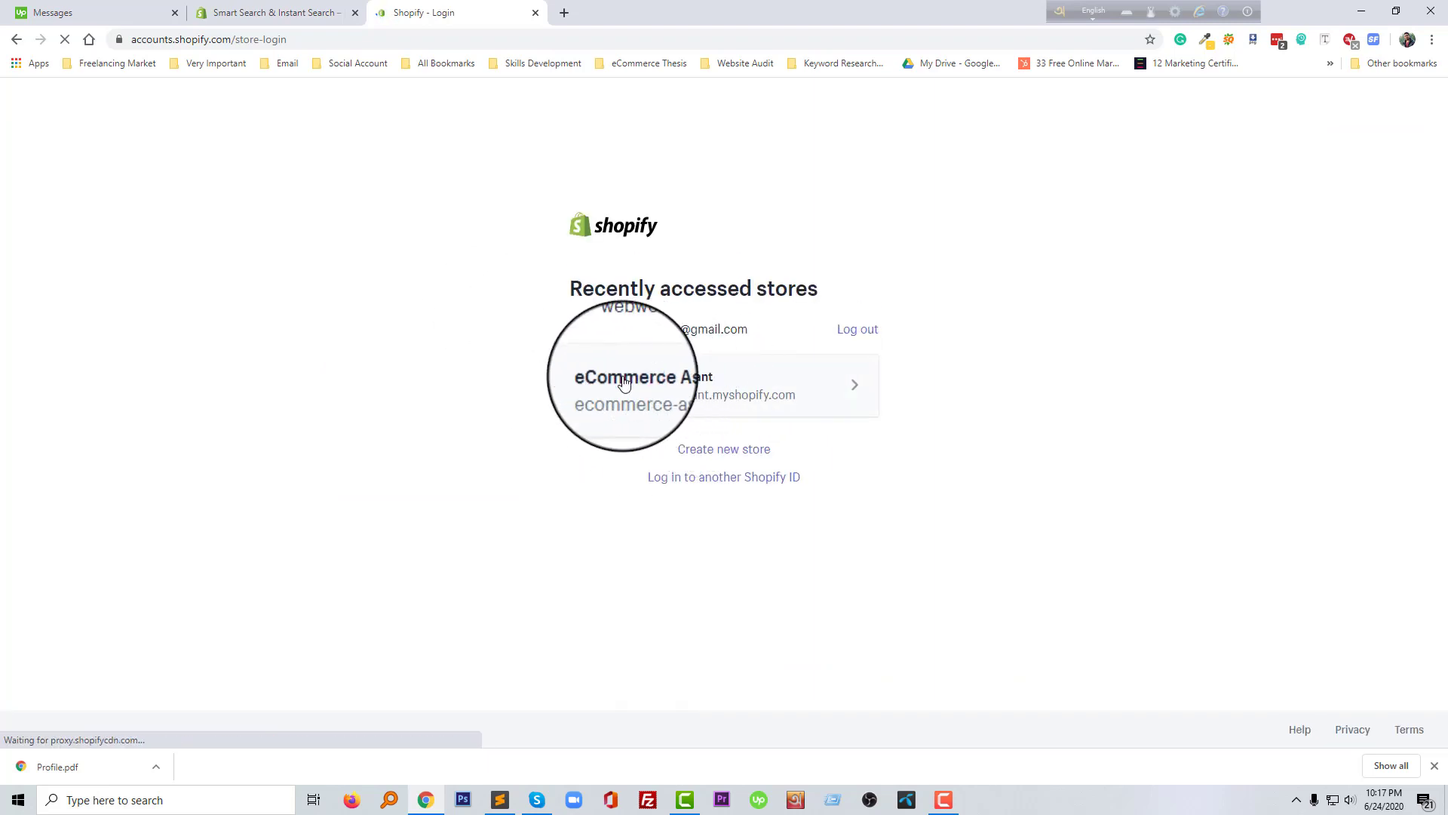
pyautogui.click(943, 798)
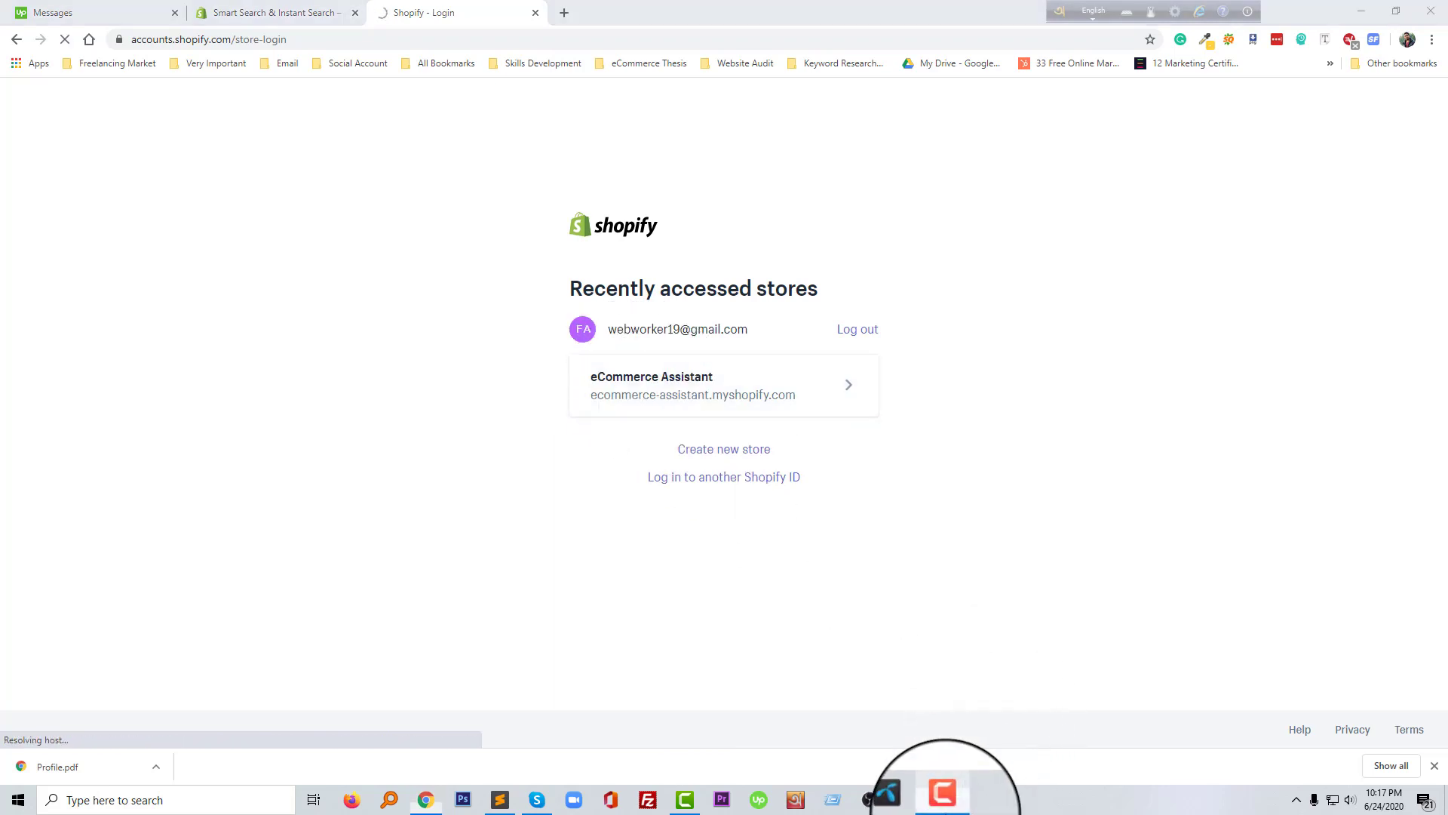
pyautogui.click(943, 792)
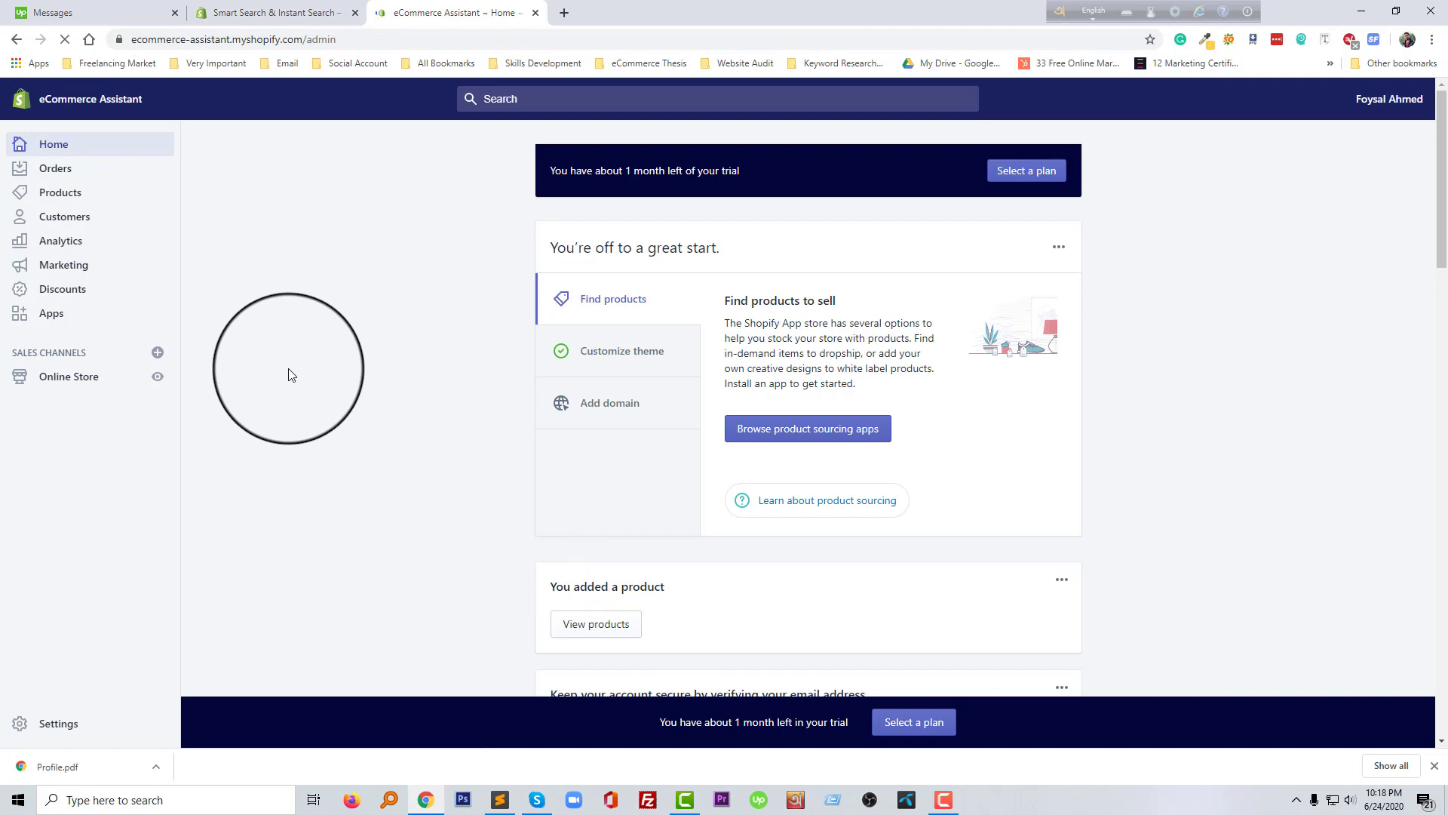
# From the Apps page, search the App Store for 'Smart Search & Instant Search' and open the Searchanise result
pyautogui.click(48, 320)
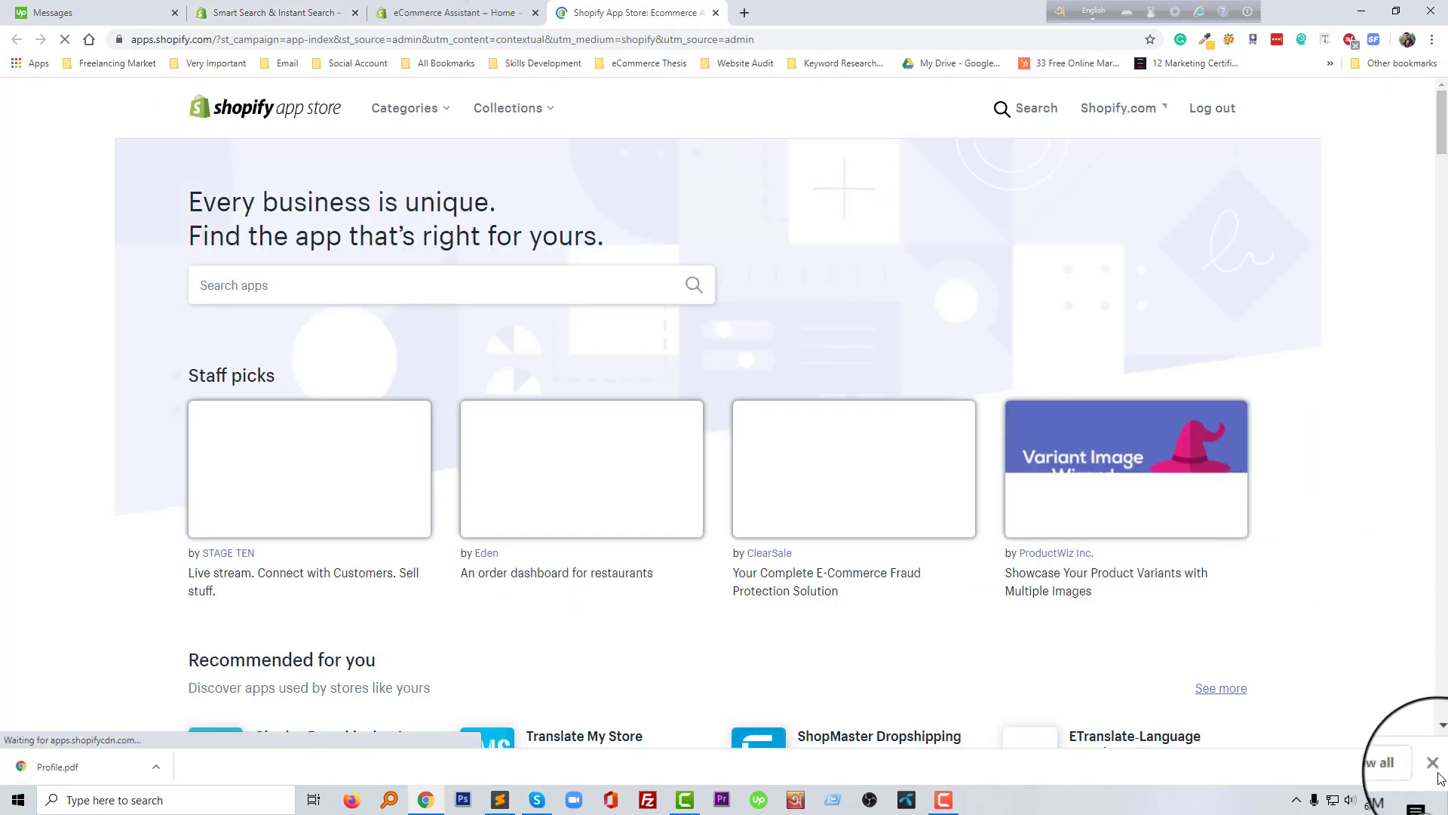
pyautogui.click(1435, 766)
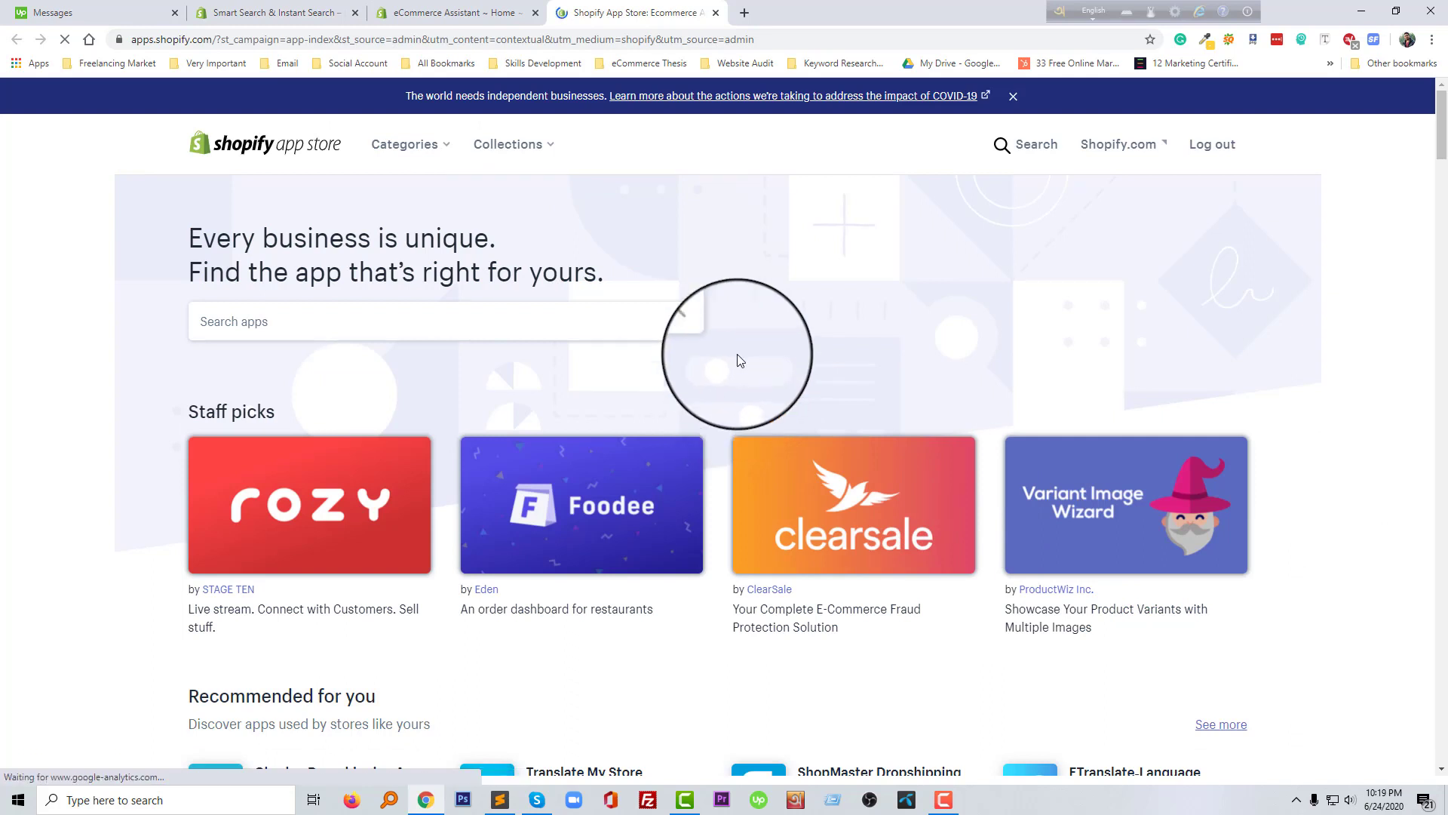
pyautogui.click(421, 325)
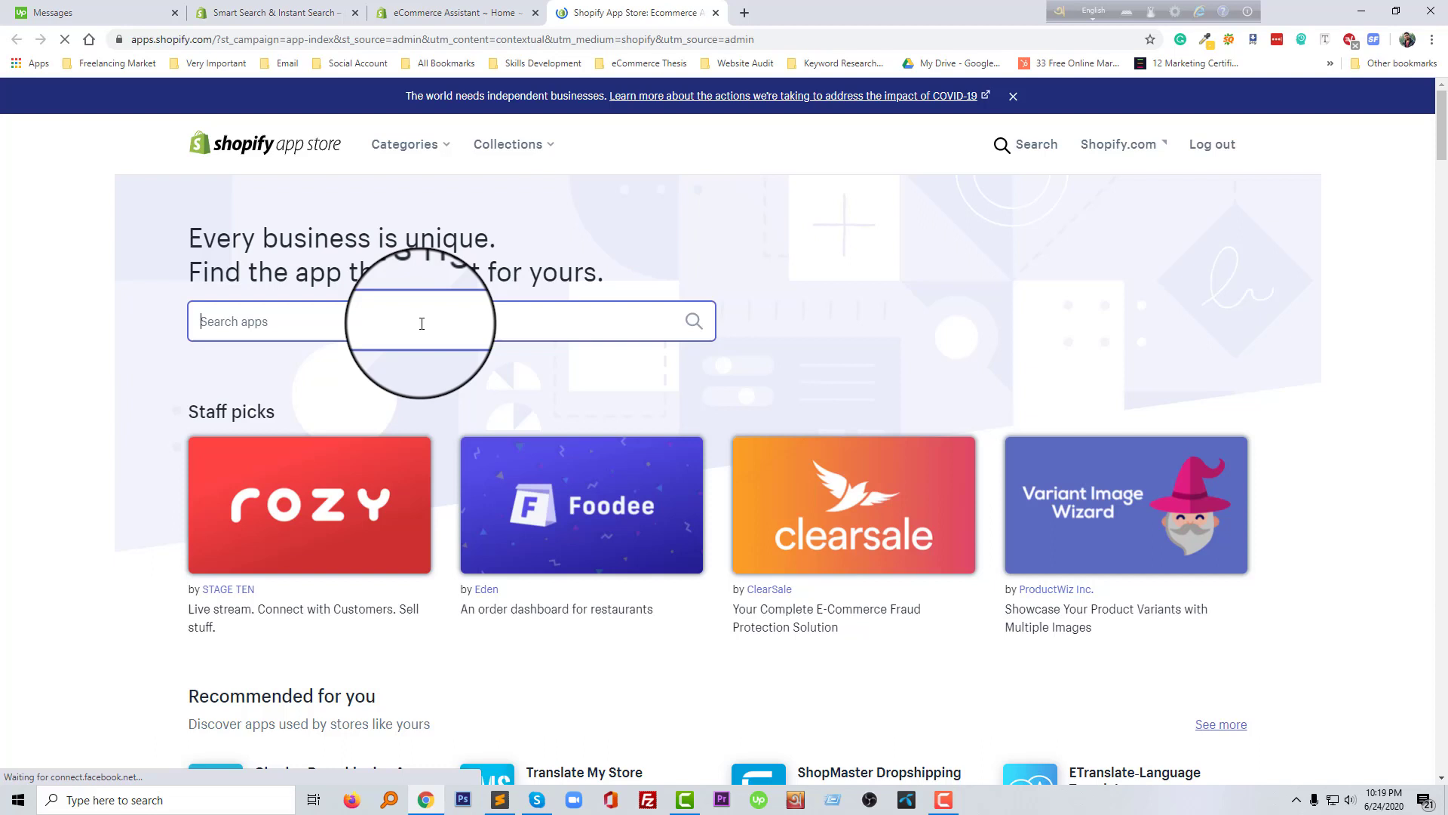
pyautogui.write('Smart Search & Instant Search')
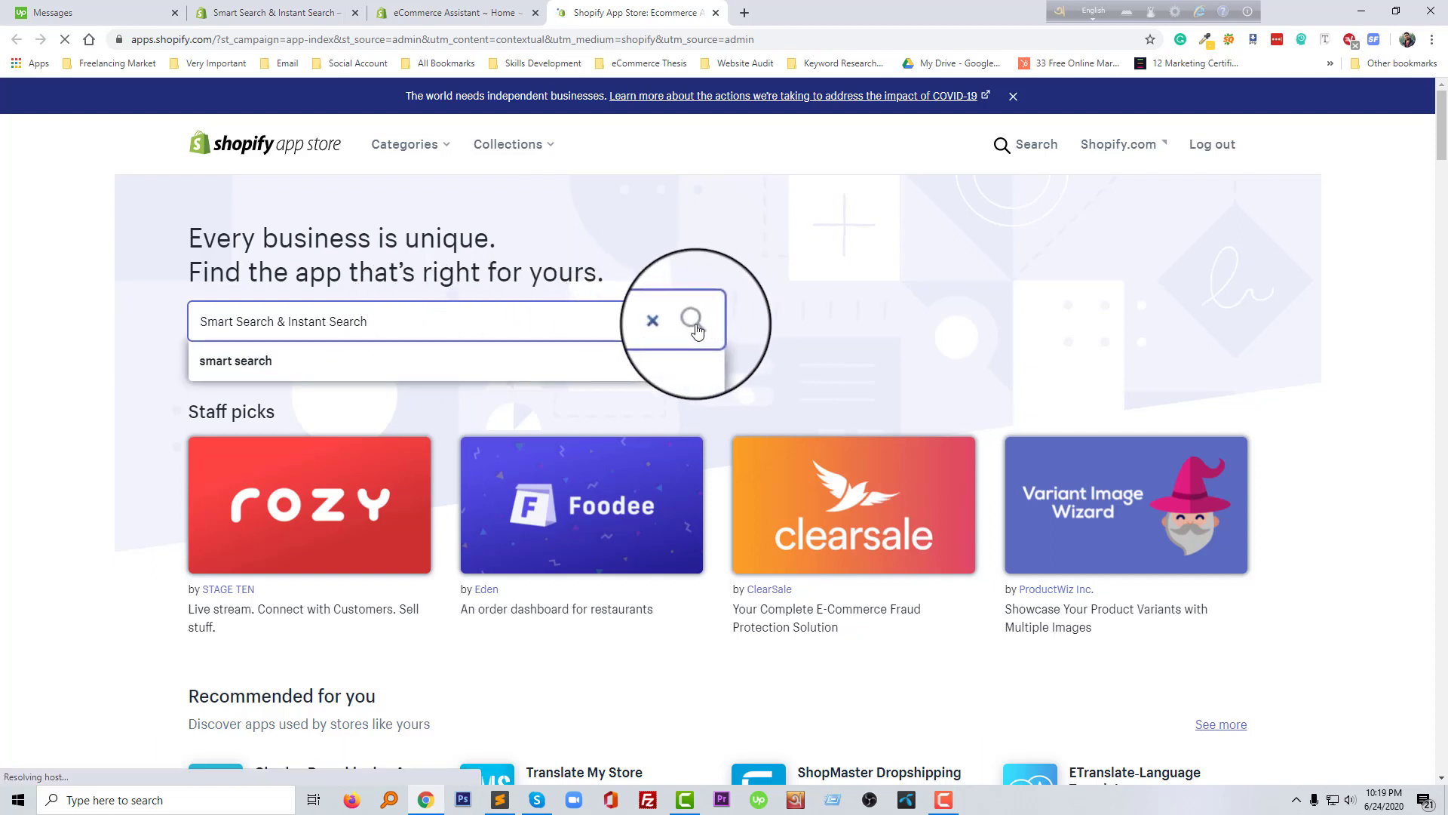
pyautogui.click(694, 326)
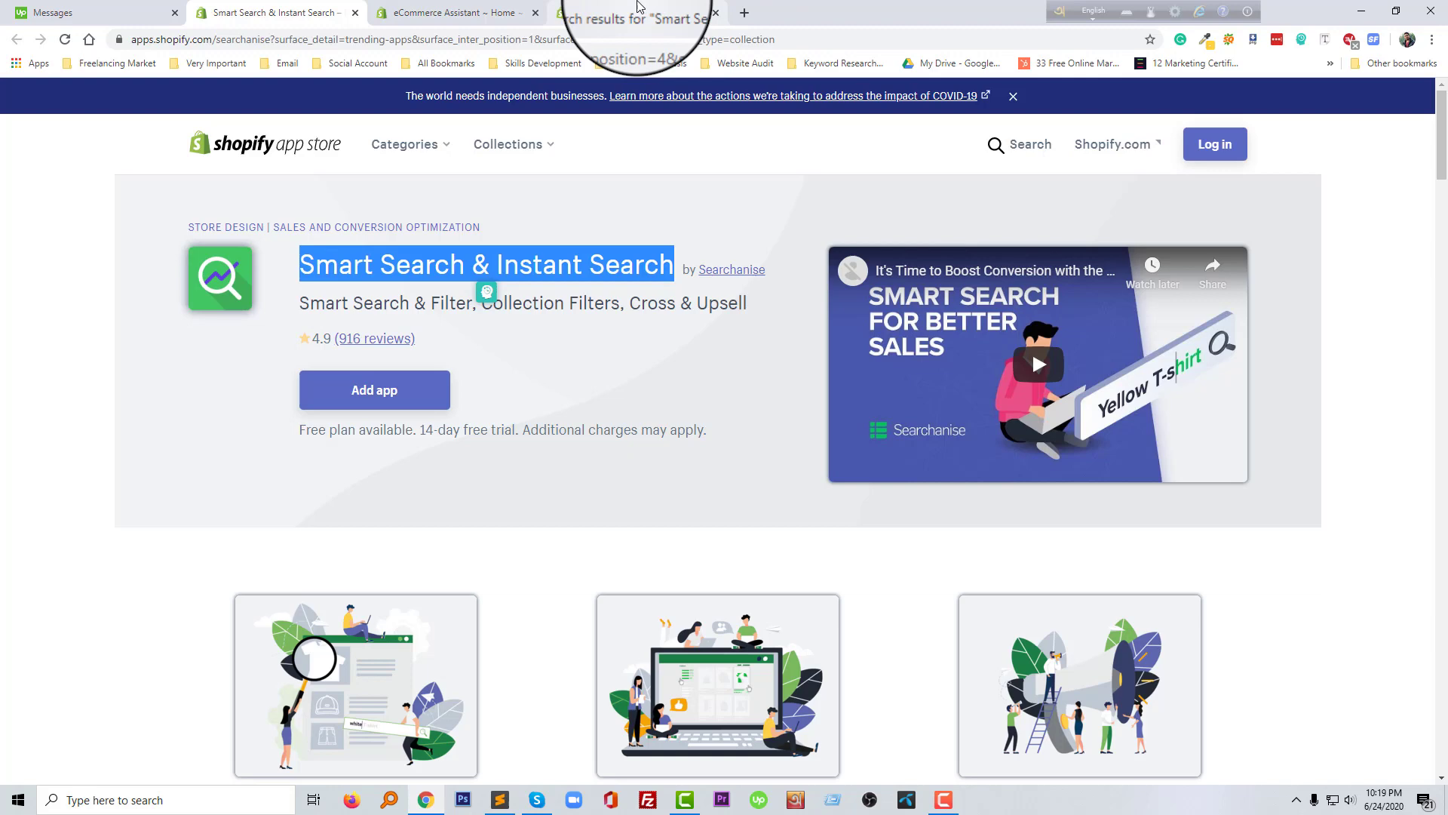
pyautogui.click(638, 12)
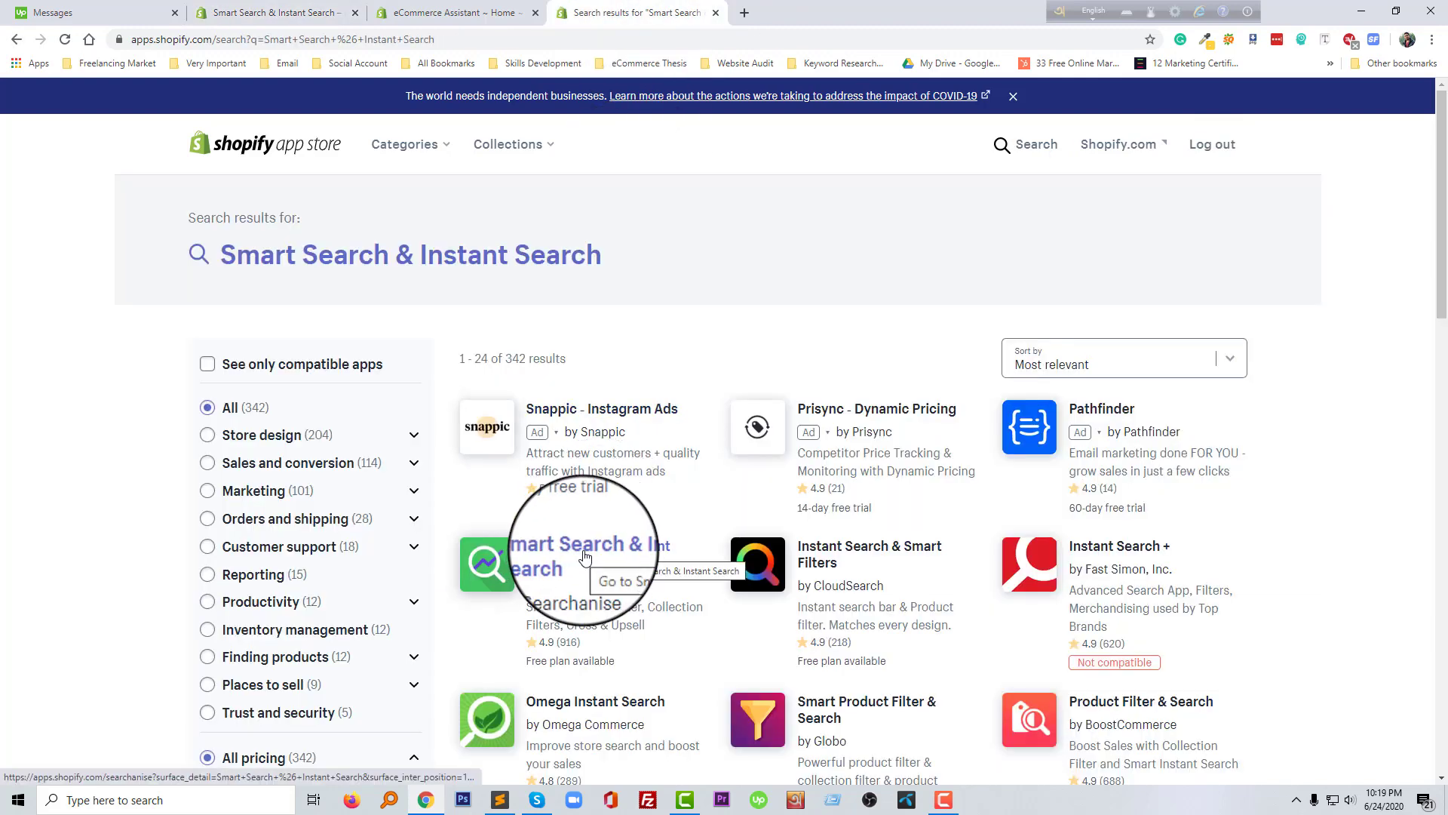
pyautogui.click(585, 556)
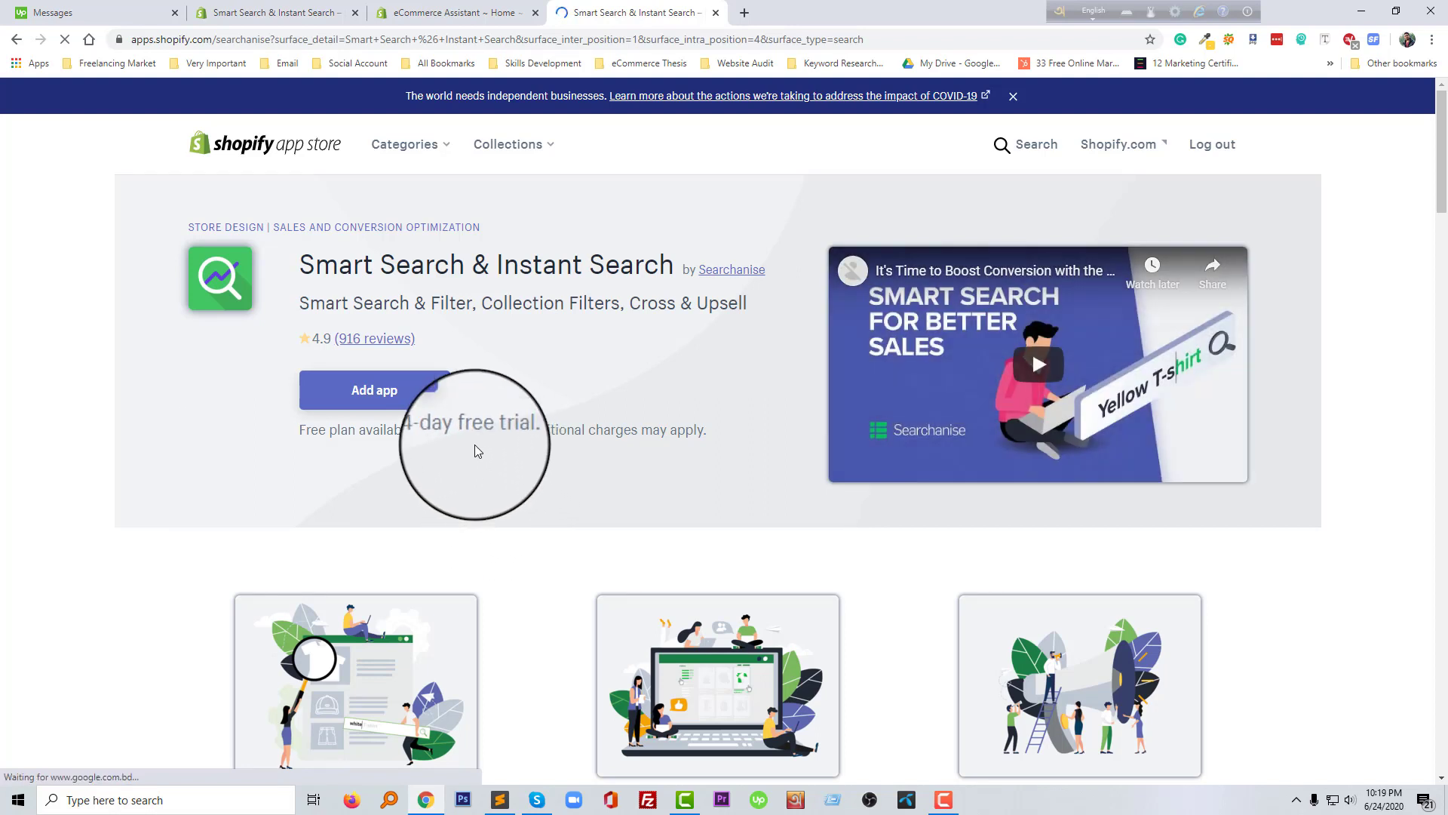
# Add the app from its listing and approve its permissions with Install app
pyautogui.click(404, 402)
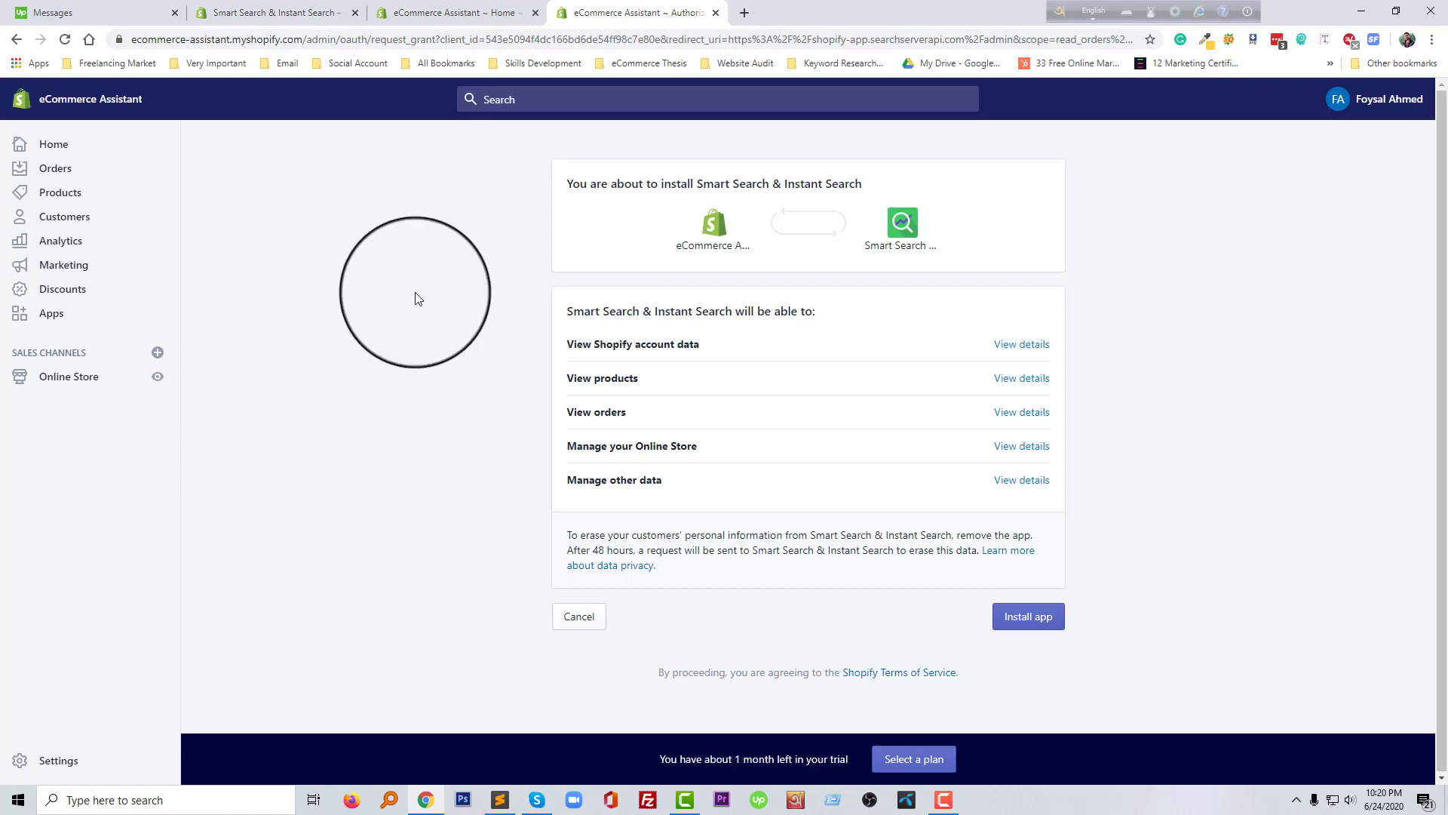
pyautogui.click(1046, 625)
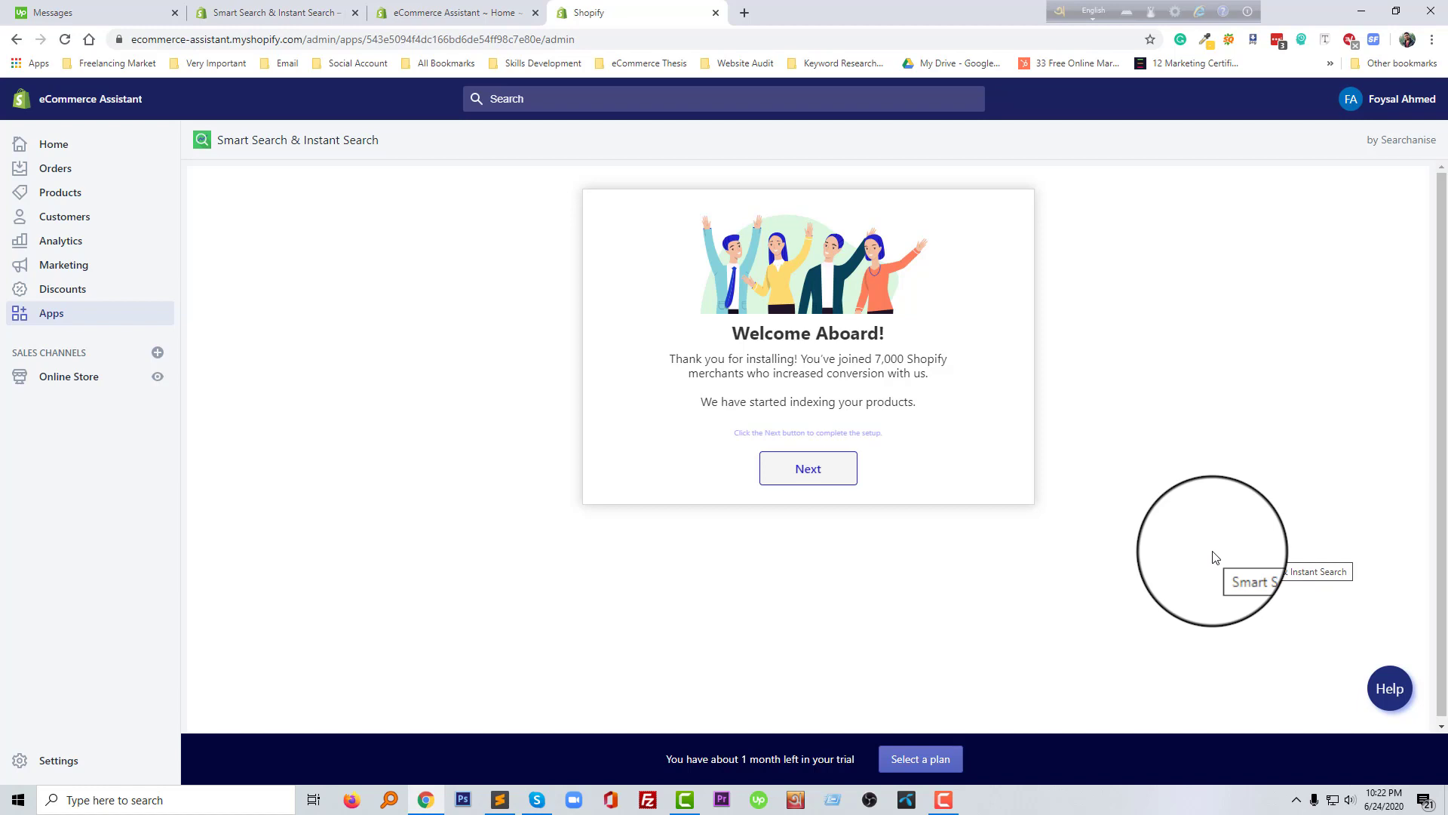
# Continue past the Welcome Aboard and indexing cards, then start the Quick intro tour
pyautogui.click(781, 473)
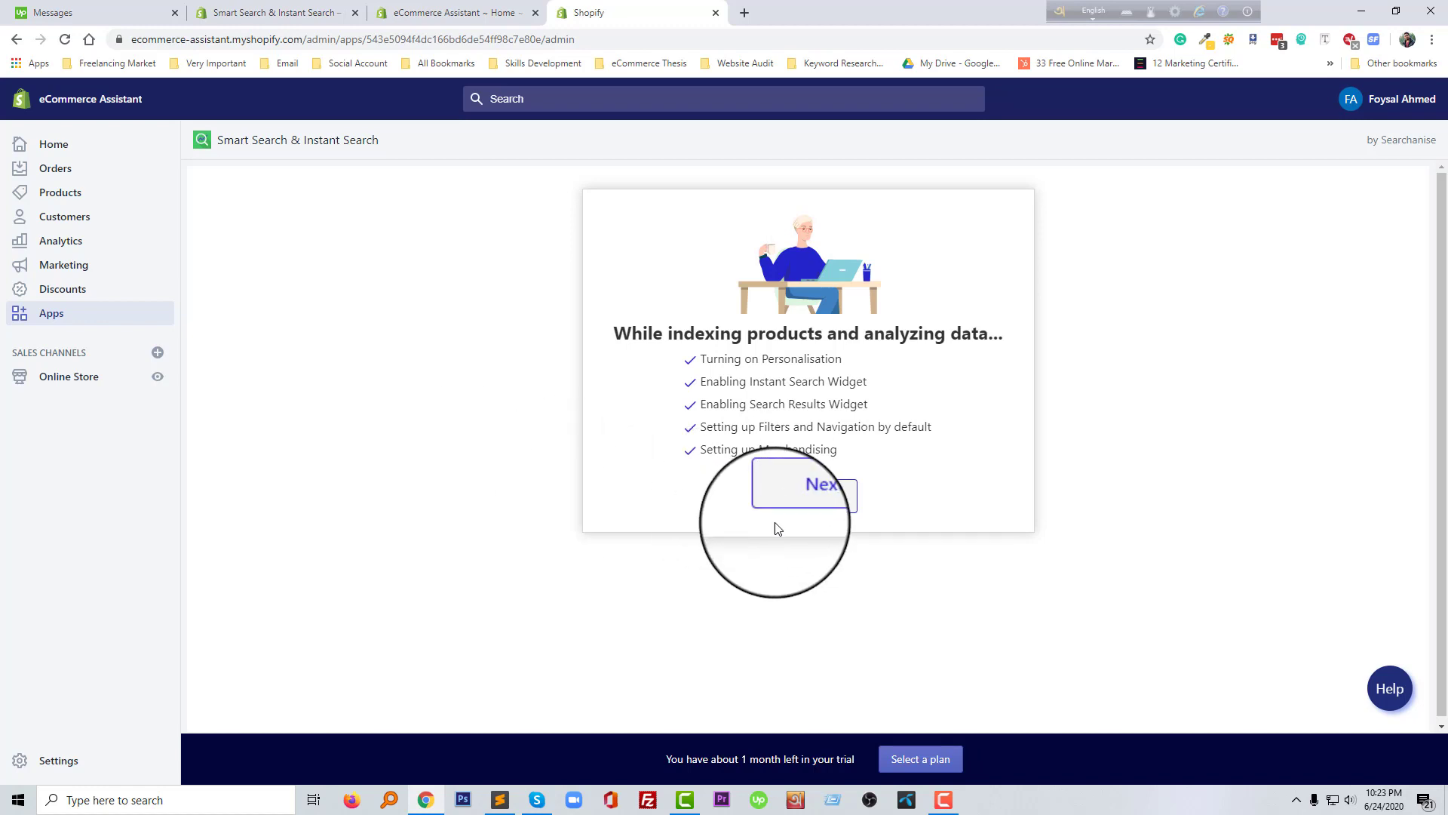
pyautogui.click(810, 496)
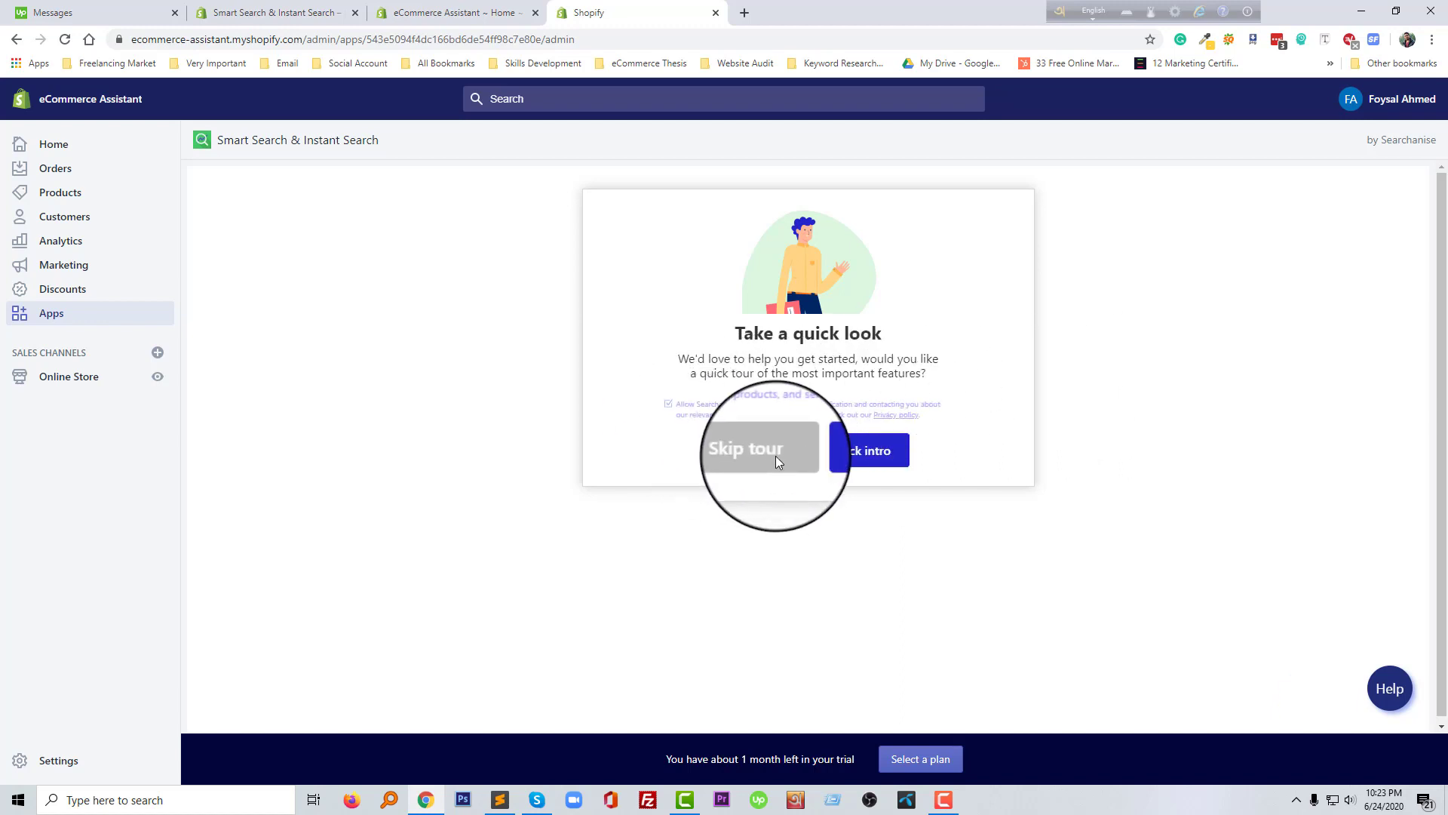
pyautogui.click(853, 451)
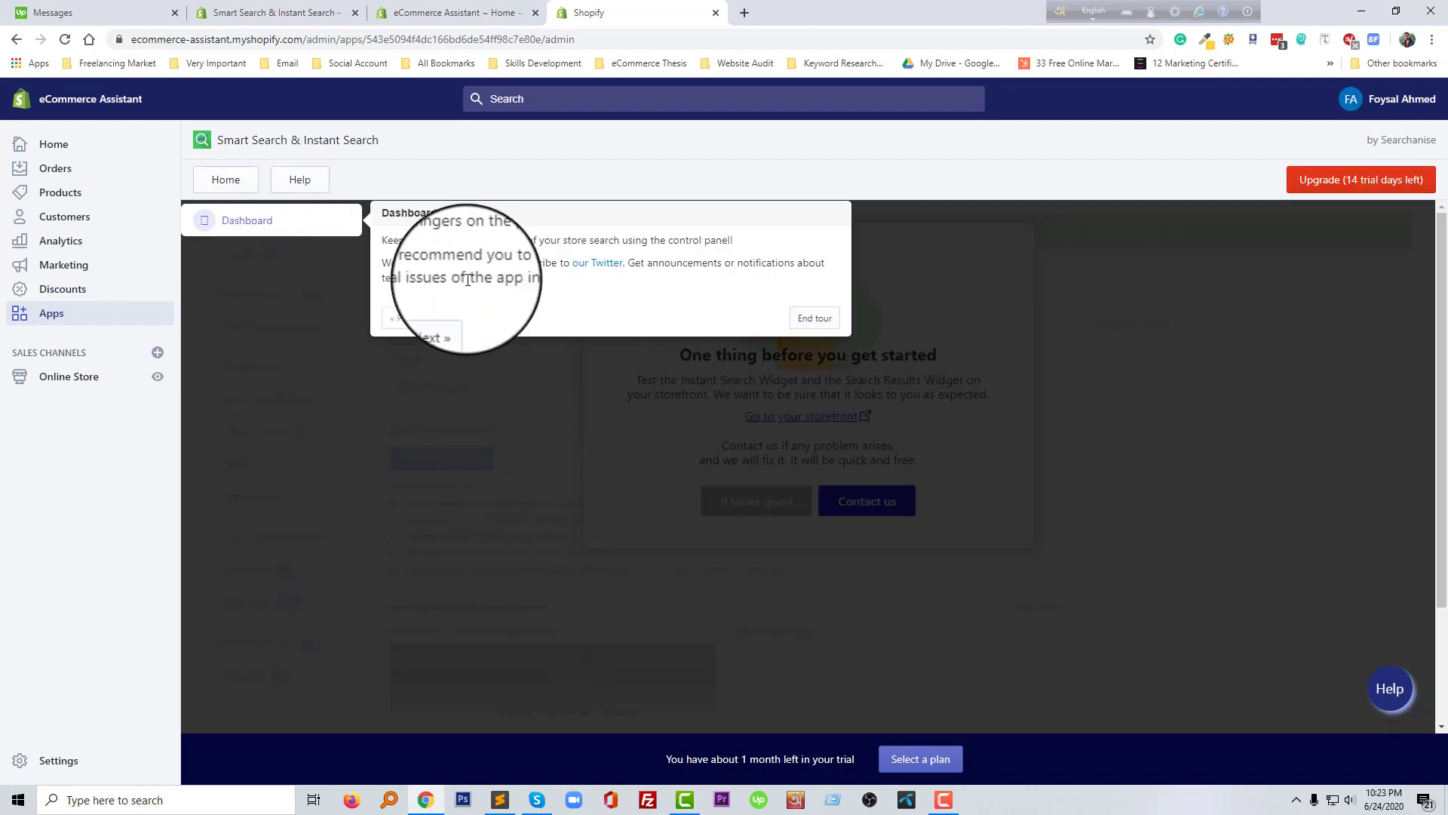
# Step through the Dashboard, Analytics, Search results widget and Preferences tour stops, end it, and answer 'It looks good'
pyautogui.click(442, 318)
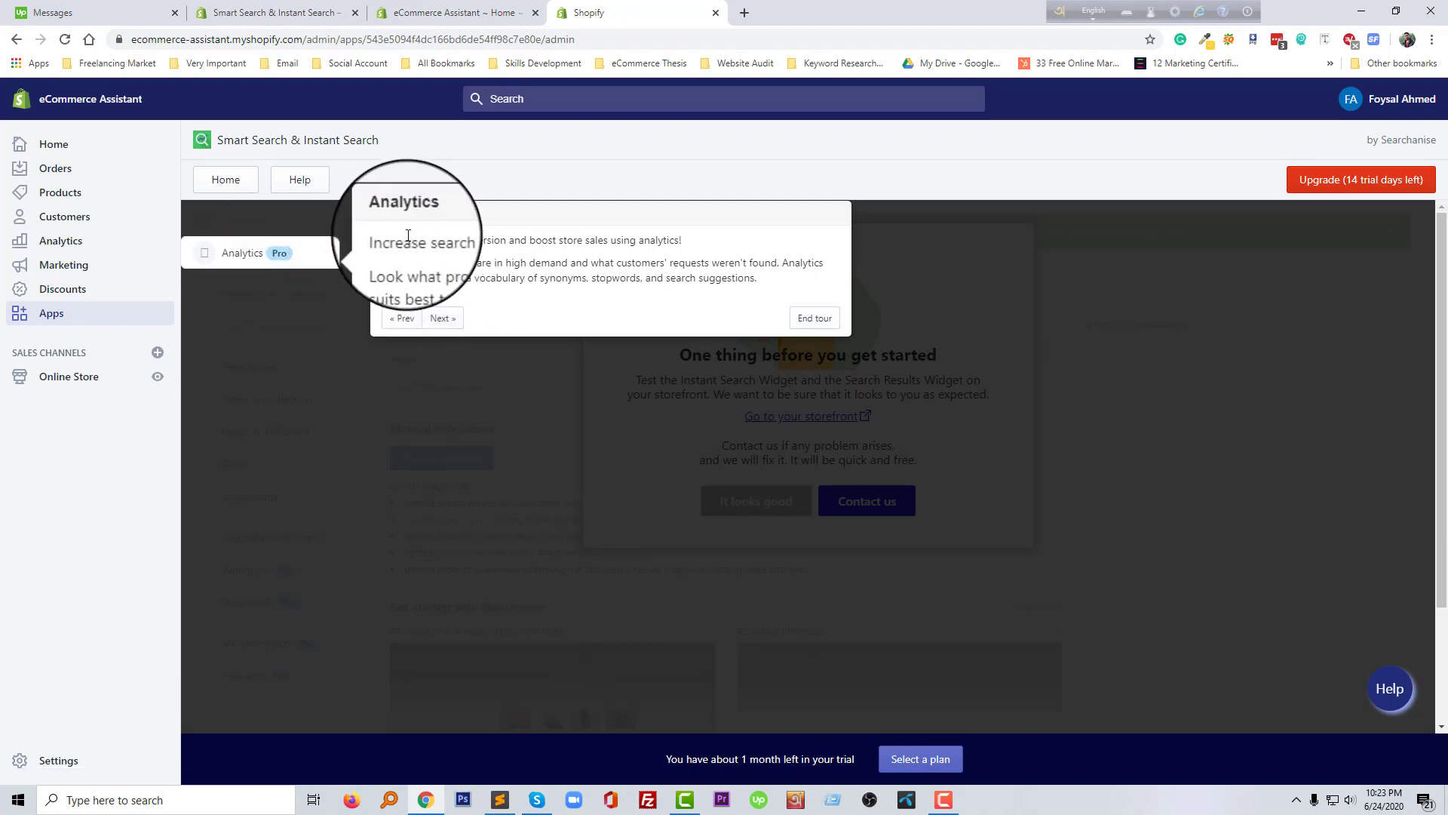
pyautogui.click(450, 319)
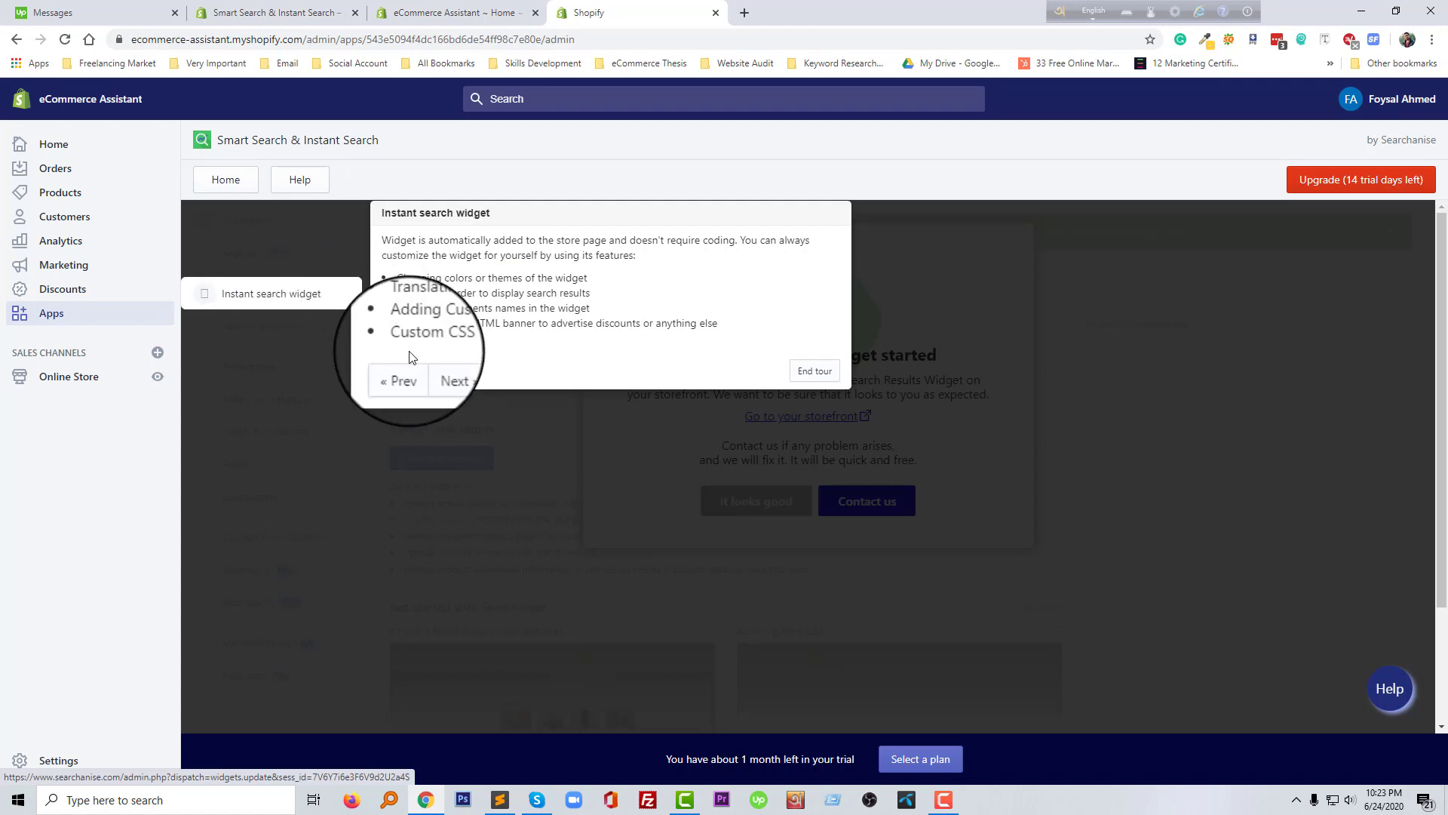
pyautogui.click(436, 373)
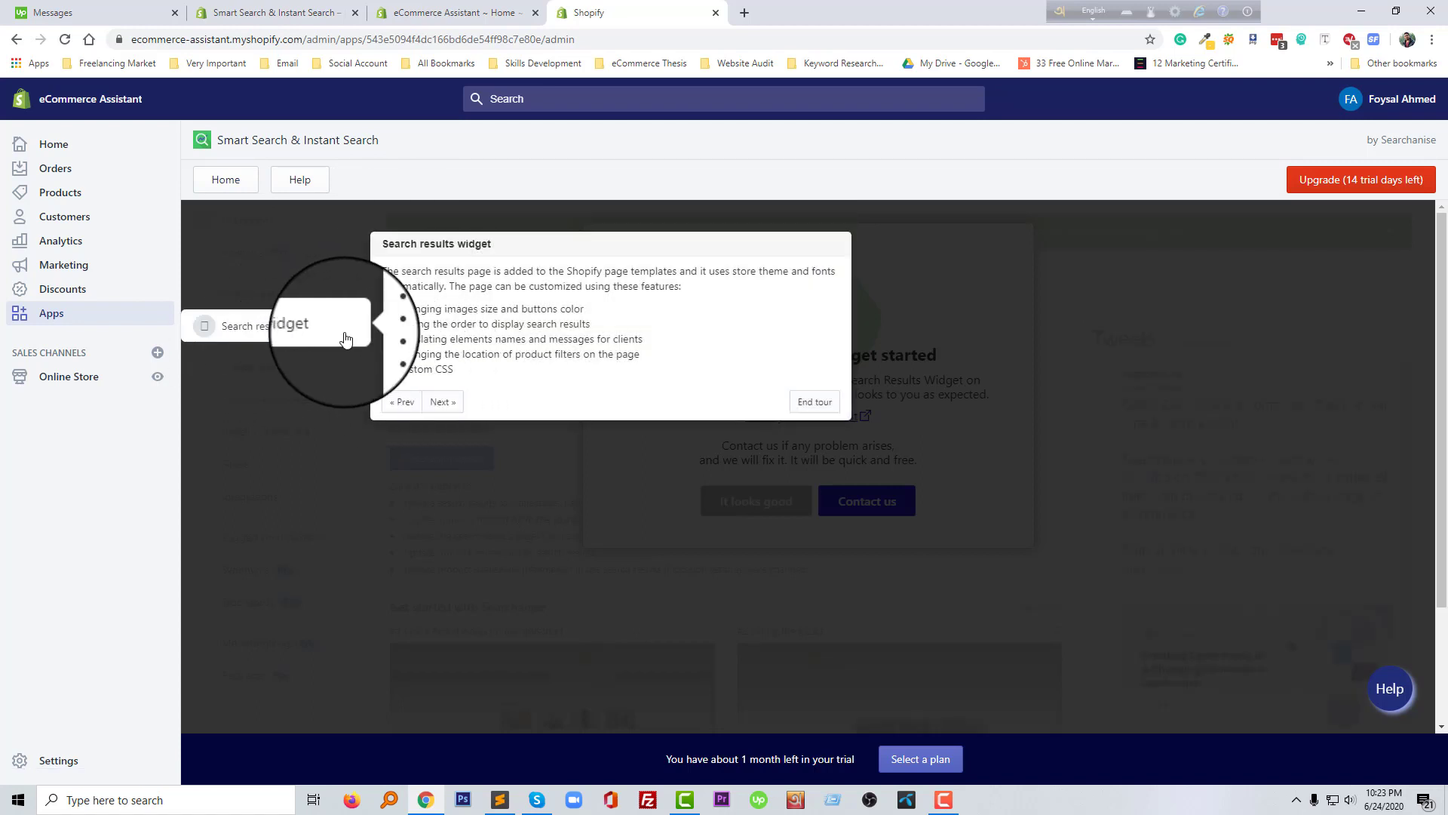
pyautogui.click(445, 400)
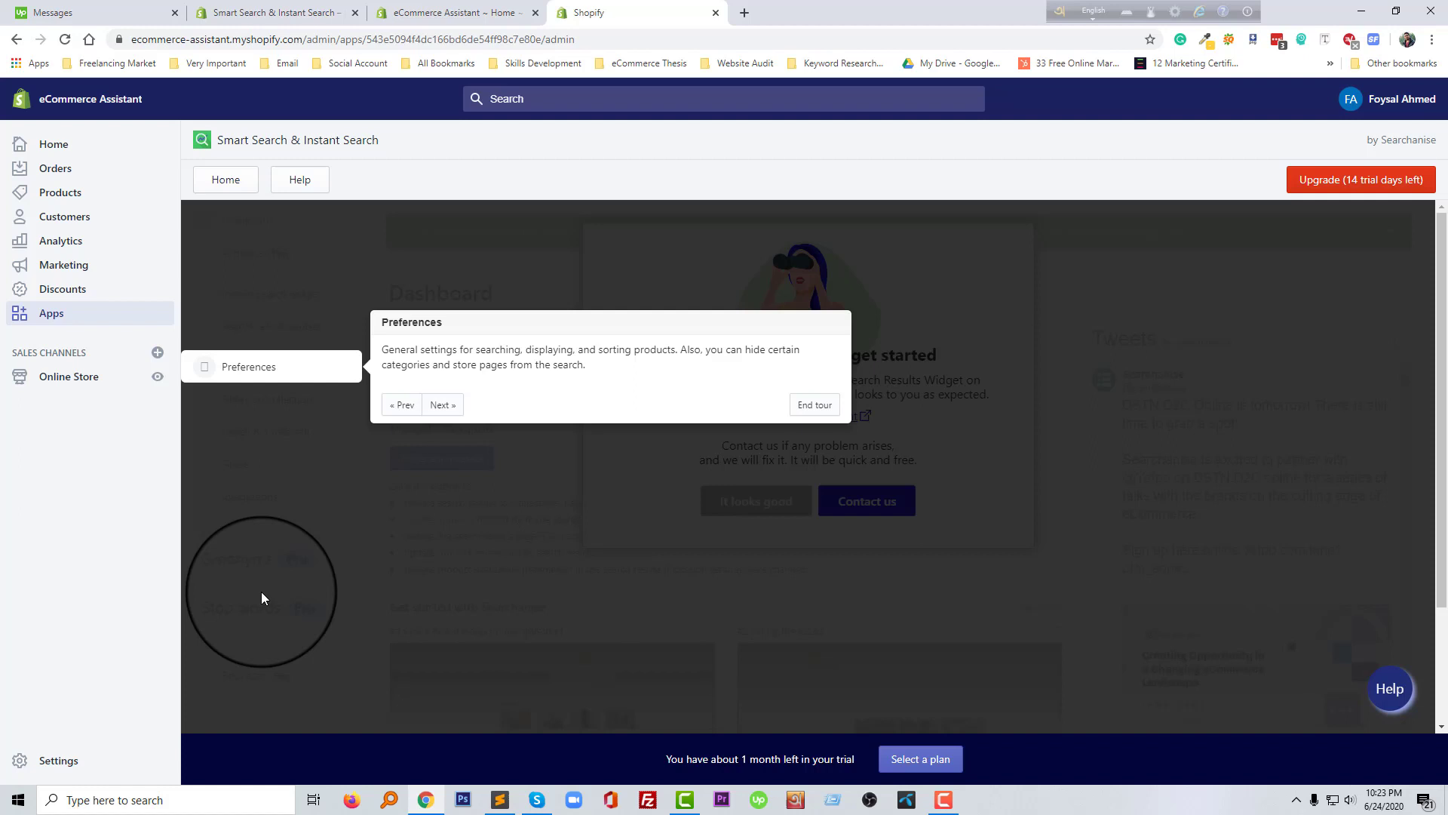
pyautogui.click(807, 407)
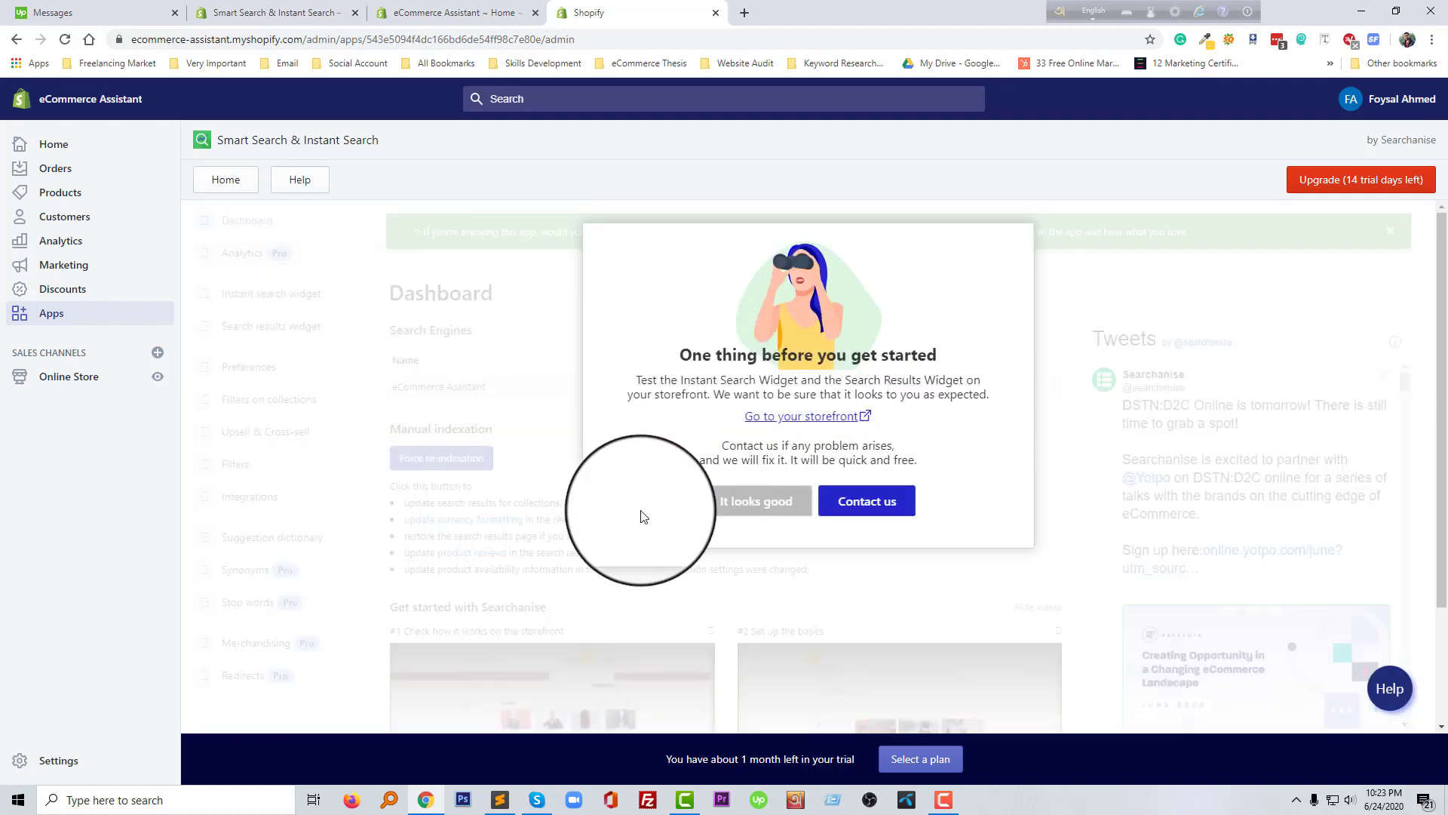
pyautogui.click(754, 506)
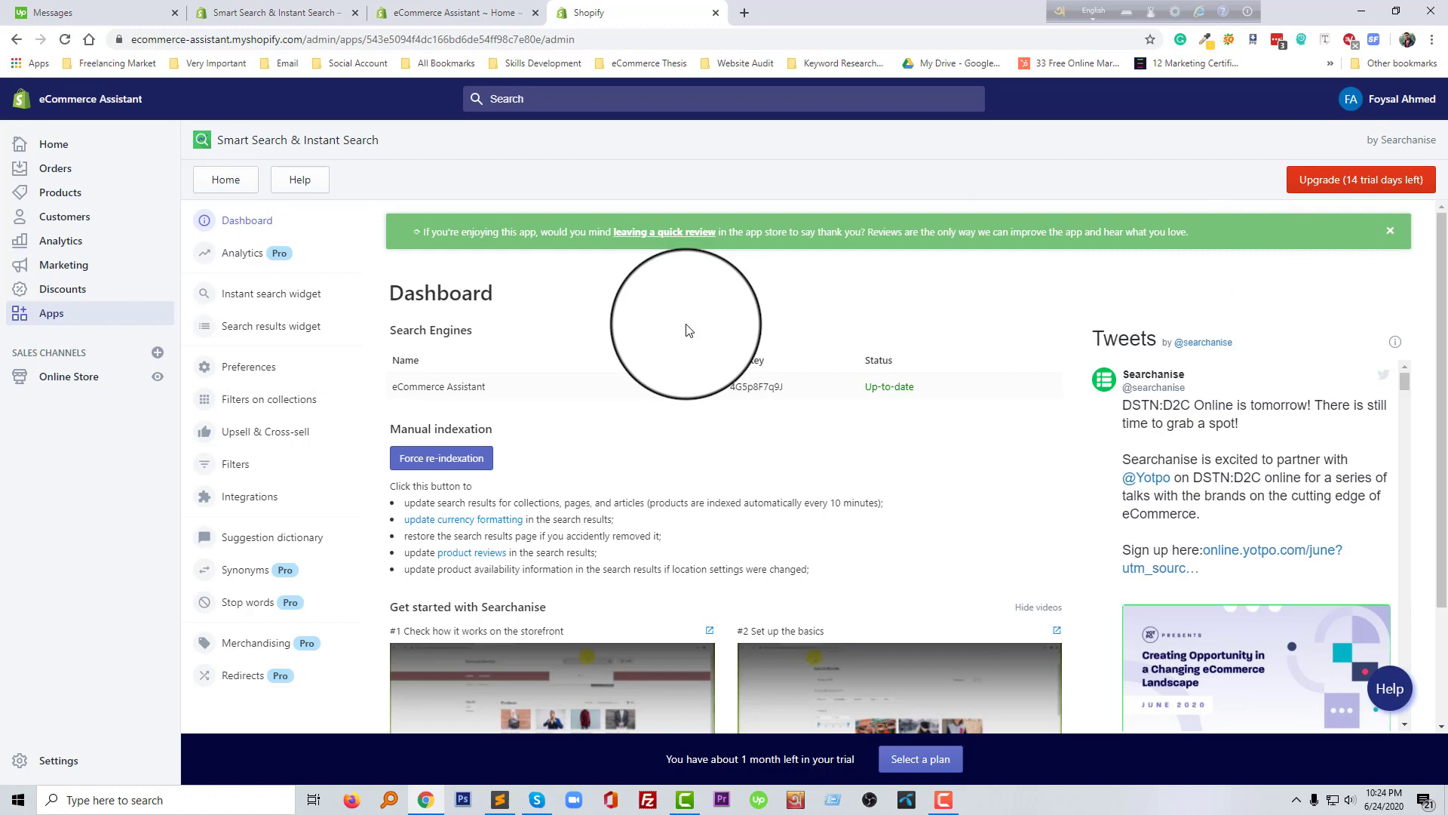
# Open the Analytics page, showing 0 total searches for Jun 01 – Jun 30, 2020
pyautogui.scroll(-2, 694, 420)
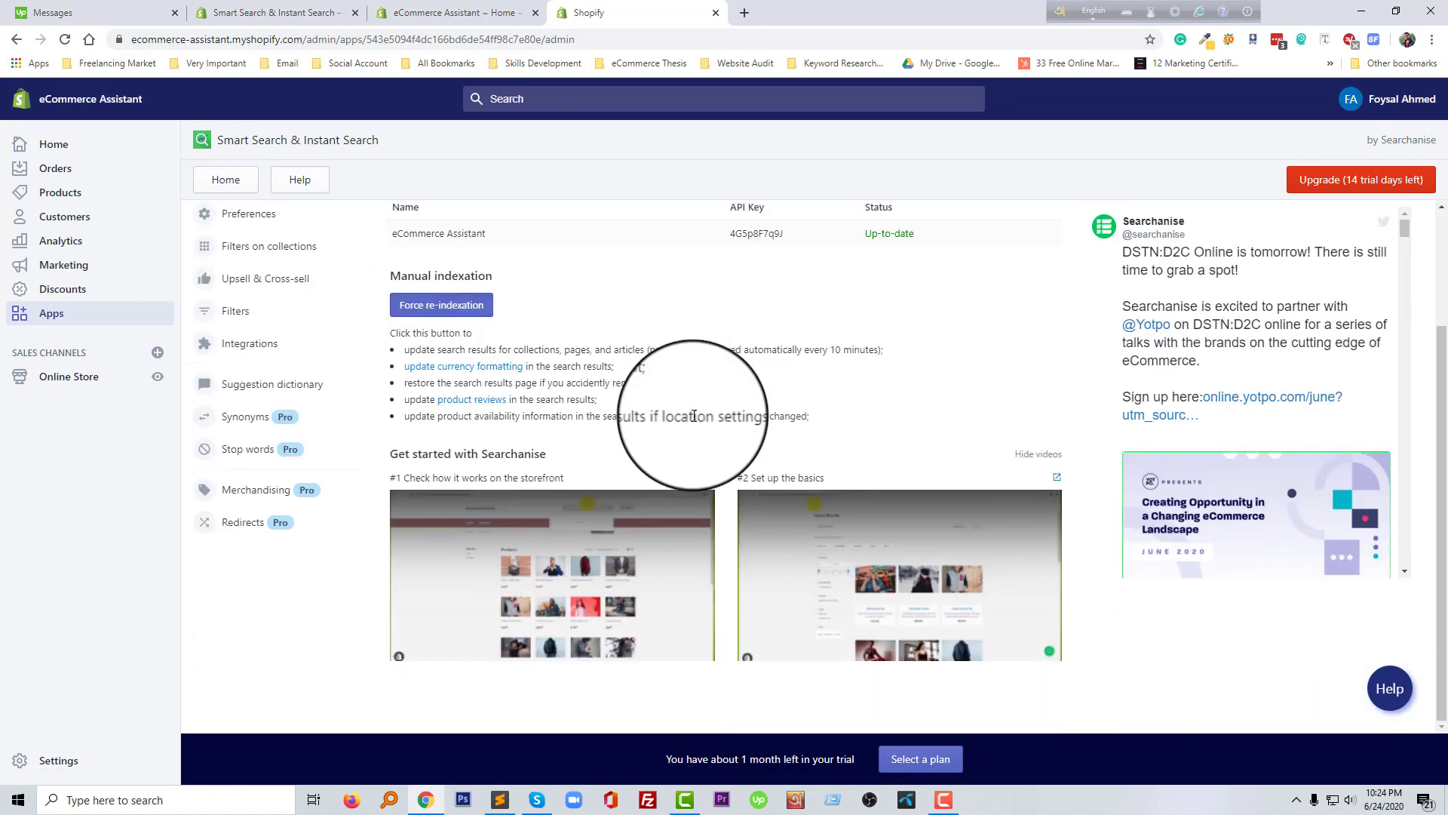
pyautogui.scroll(1, 550, 453)
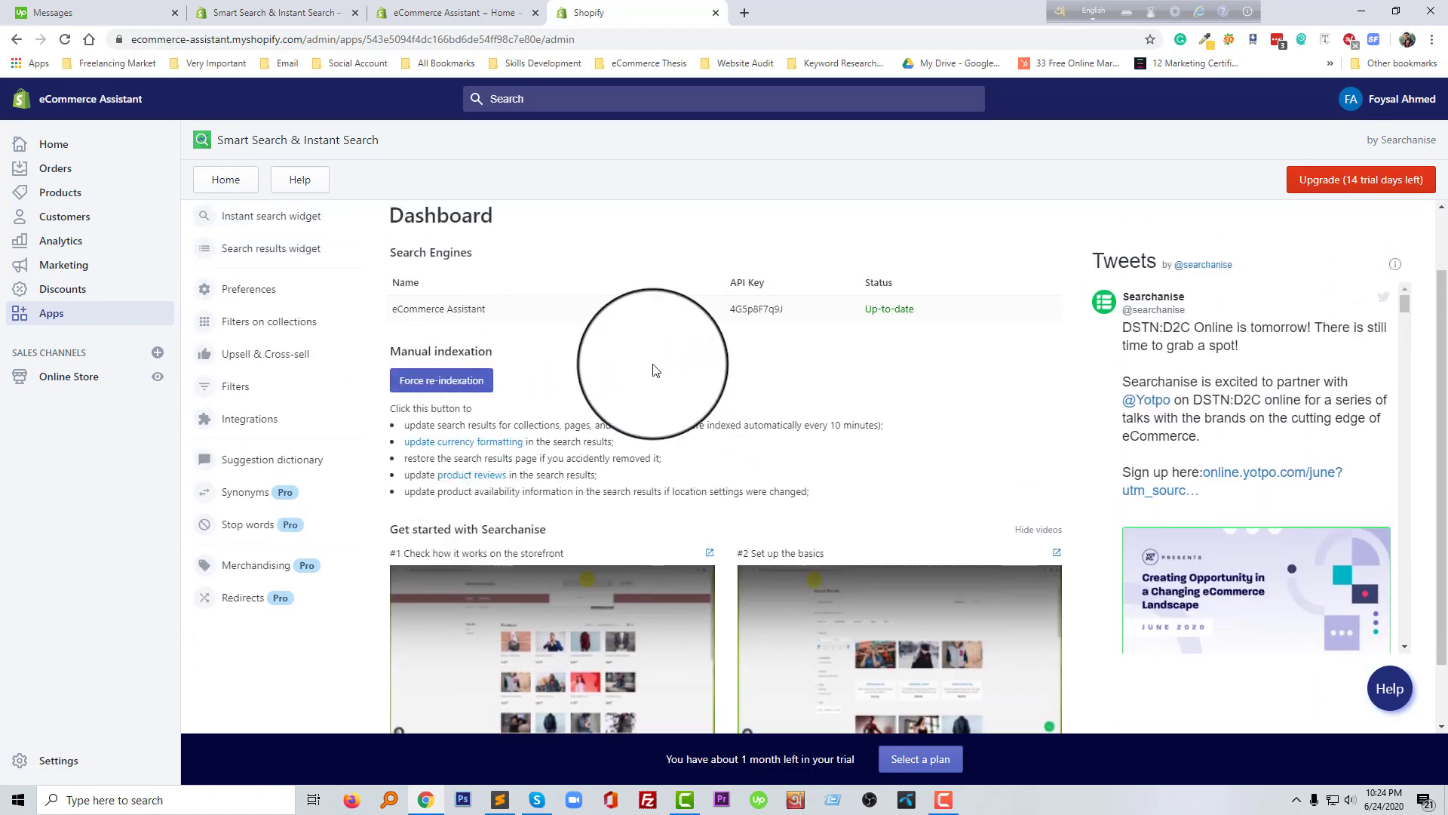
pyautogui.scroll(1, 1056, 408)
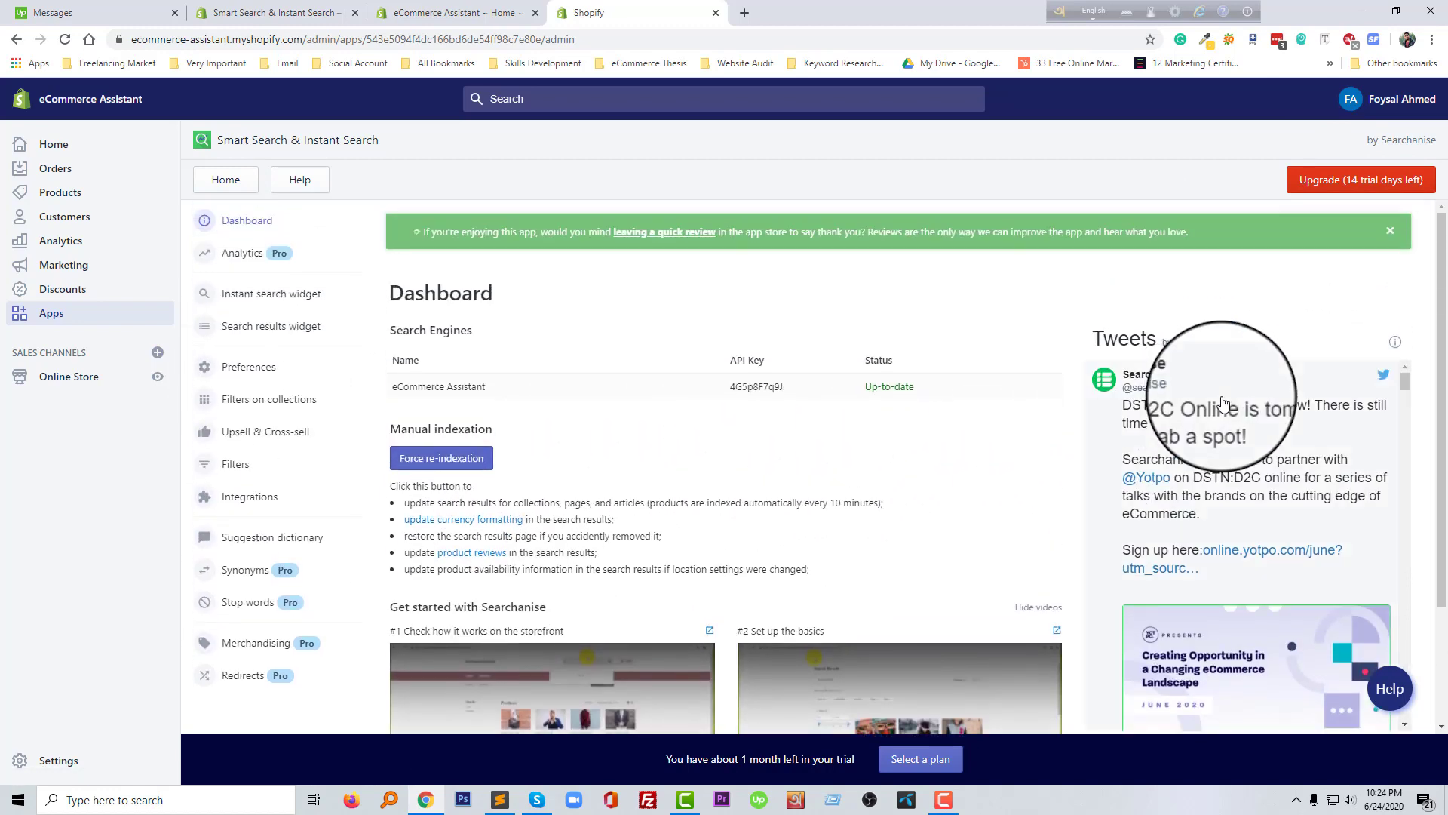
pyautogui.click(251, 273)
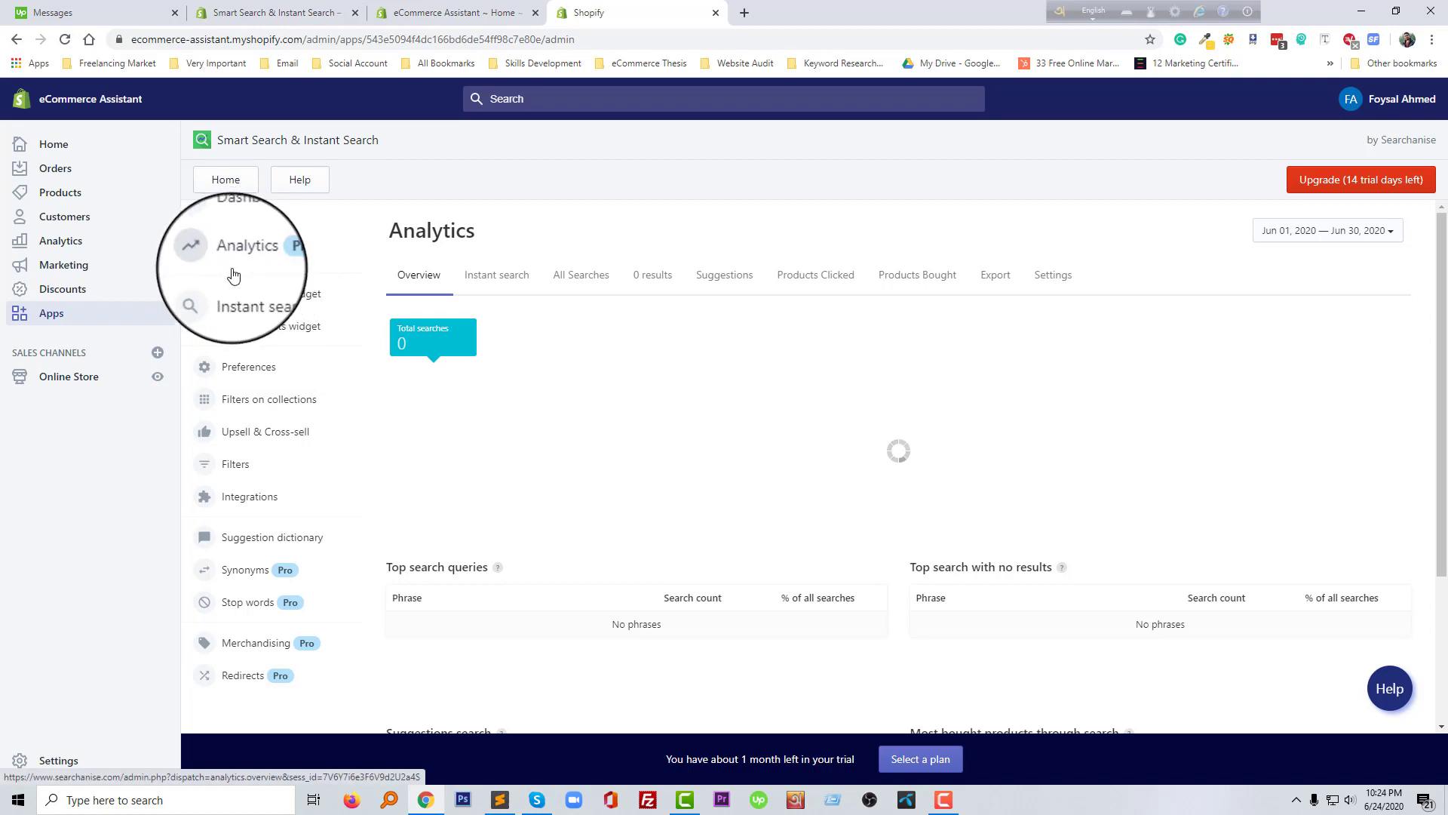
# Review the Instant search widget's Content, Sticky widget and Translations tabs, ending on labels like Popular suggestions
pyautogui.click(280, 300)
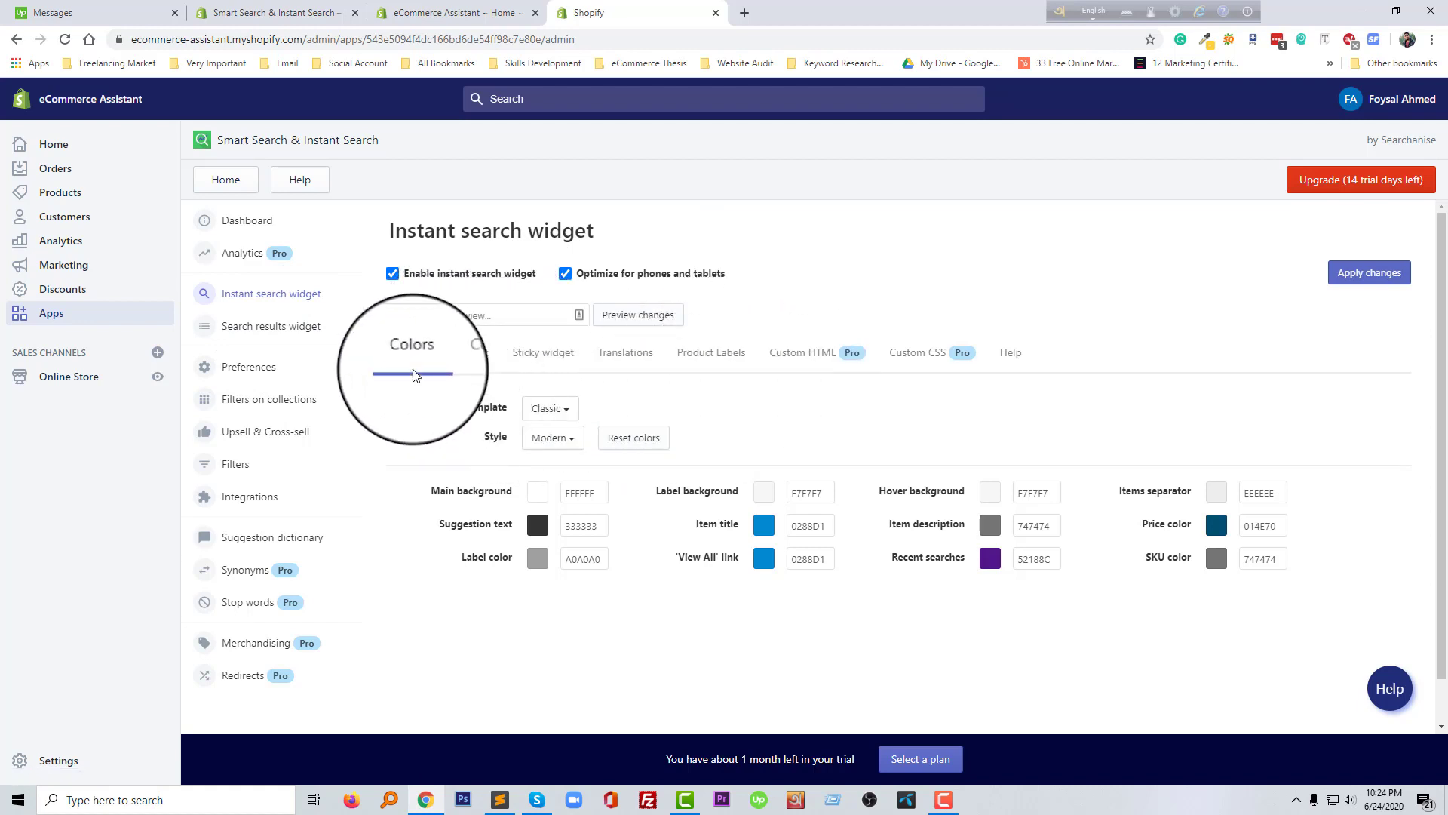
pyautogui.click(474, 353)
pyautogui.scroll(-1, 562, 468)
pyautogui.scroll(-3, 562, 468)
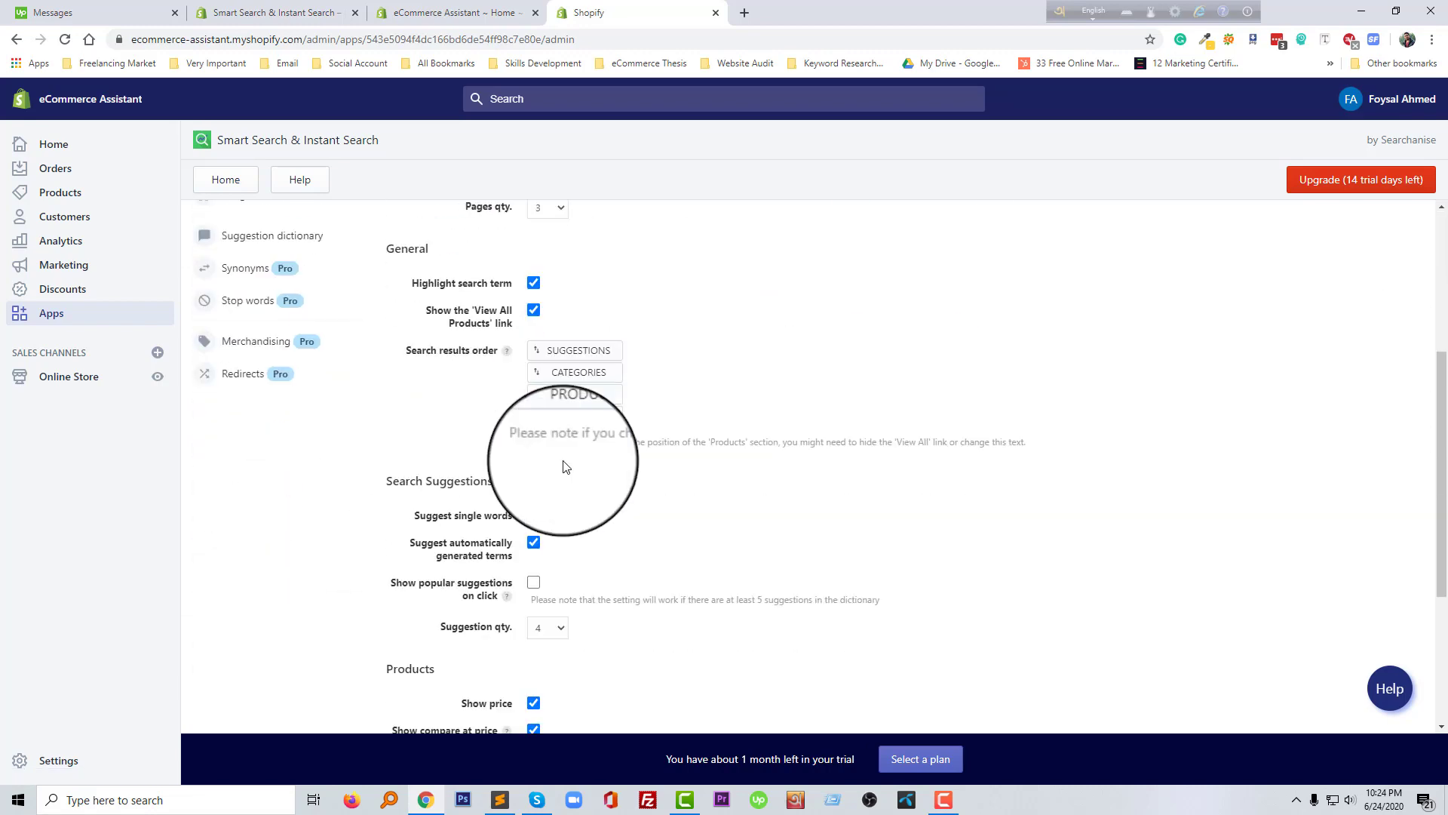
pyautogui.scroll(4, 562, 468)
pyautogui.click(541, 360)
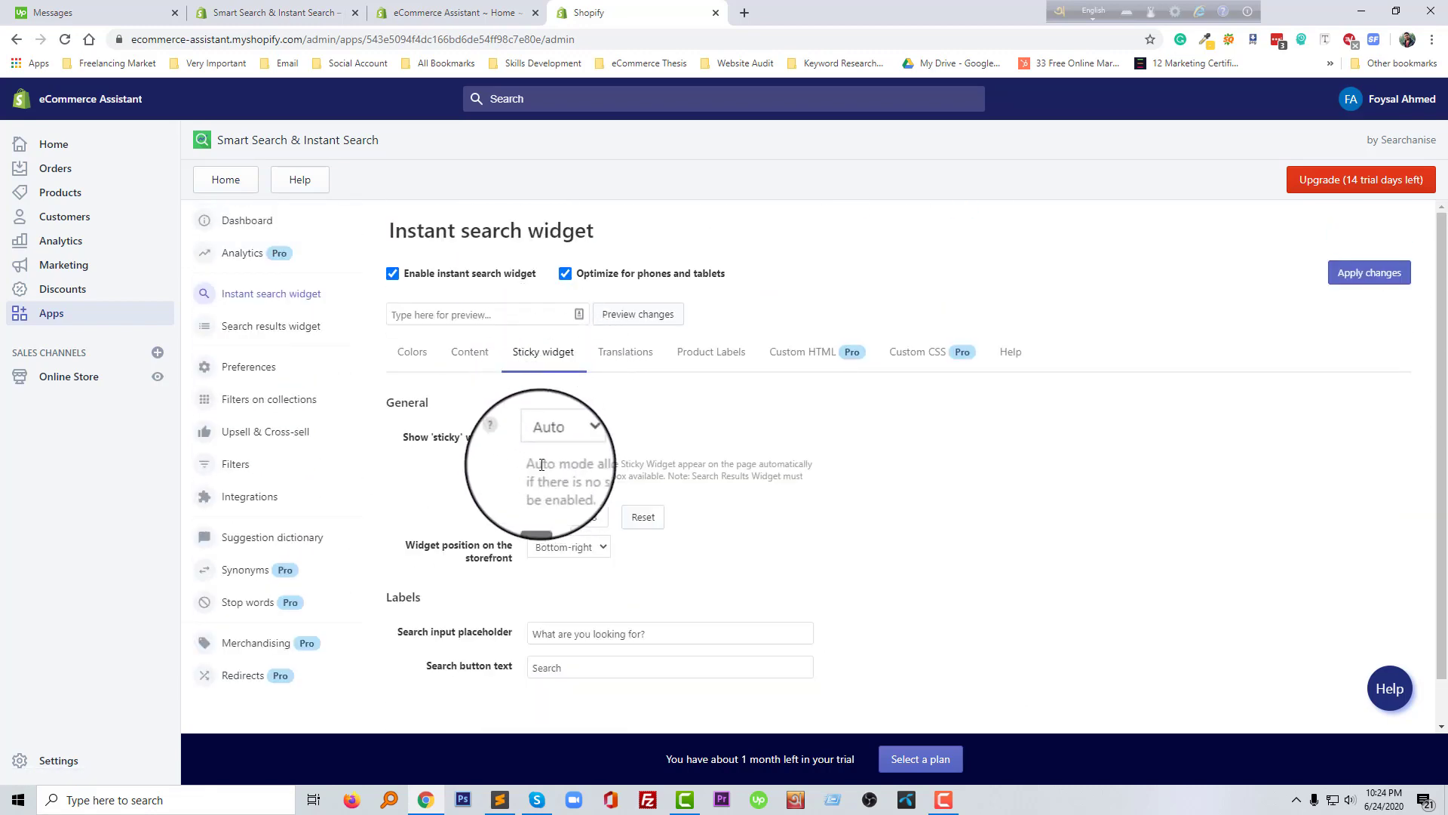
pyautogui.scroll(-1, 476, 423)
pyautogui.scroll(1, 475, 445)
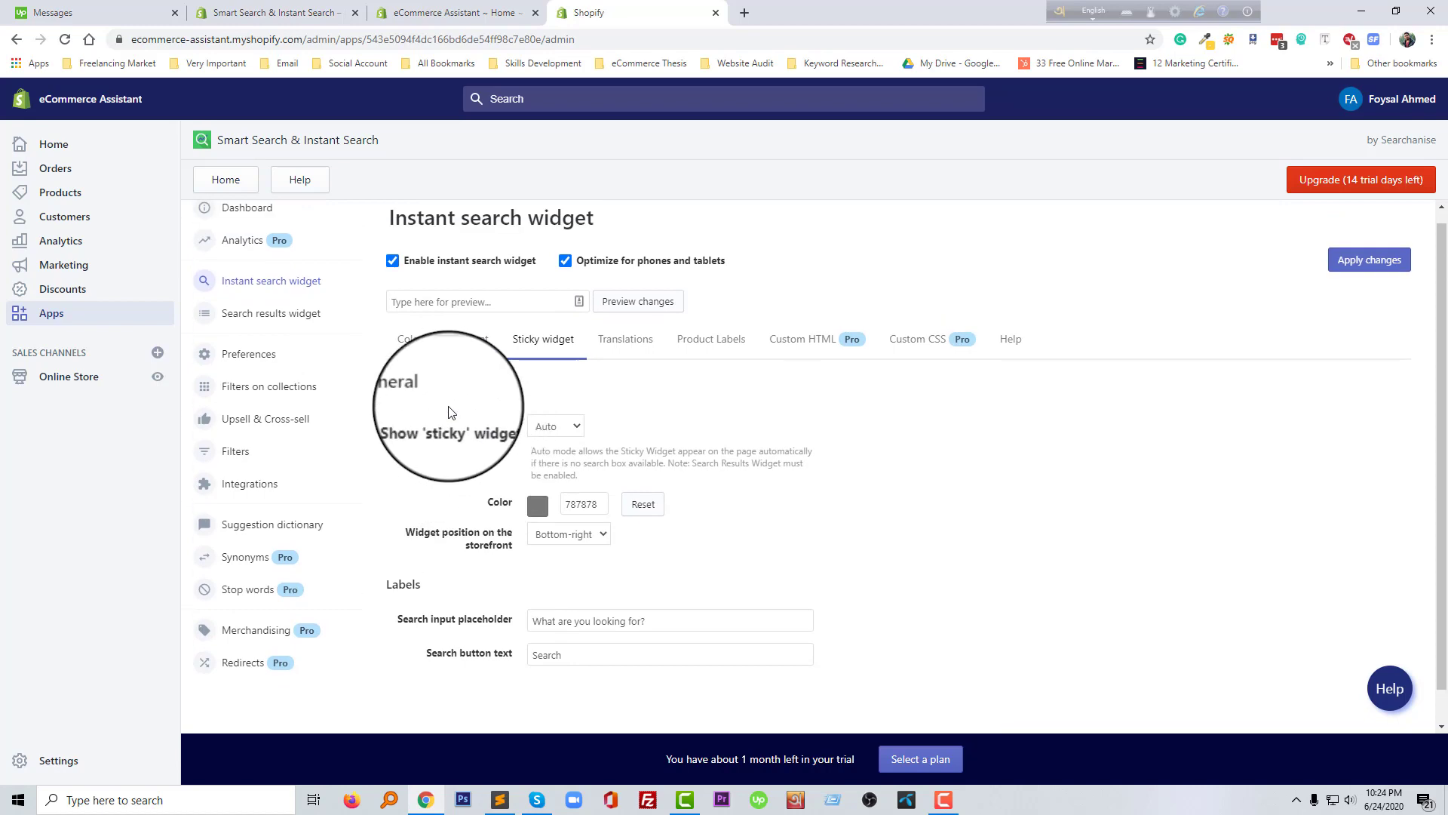
pyautogui.click(618, 354)
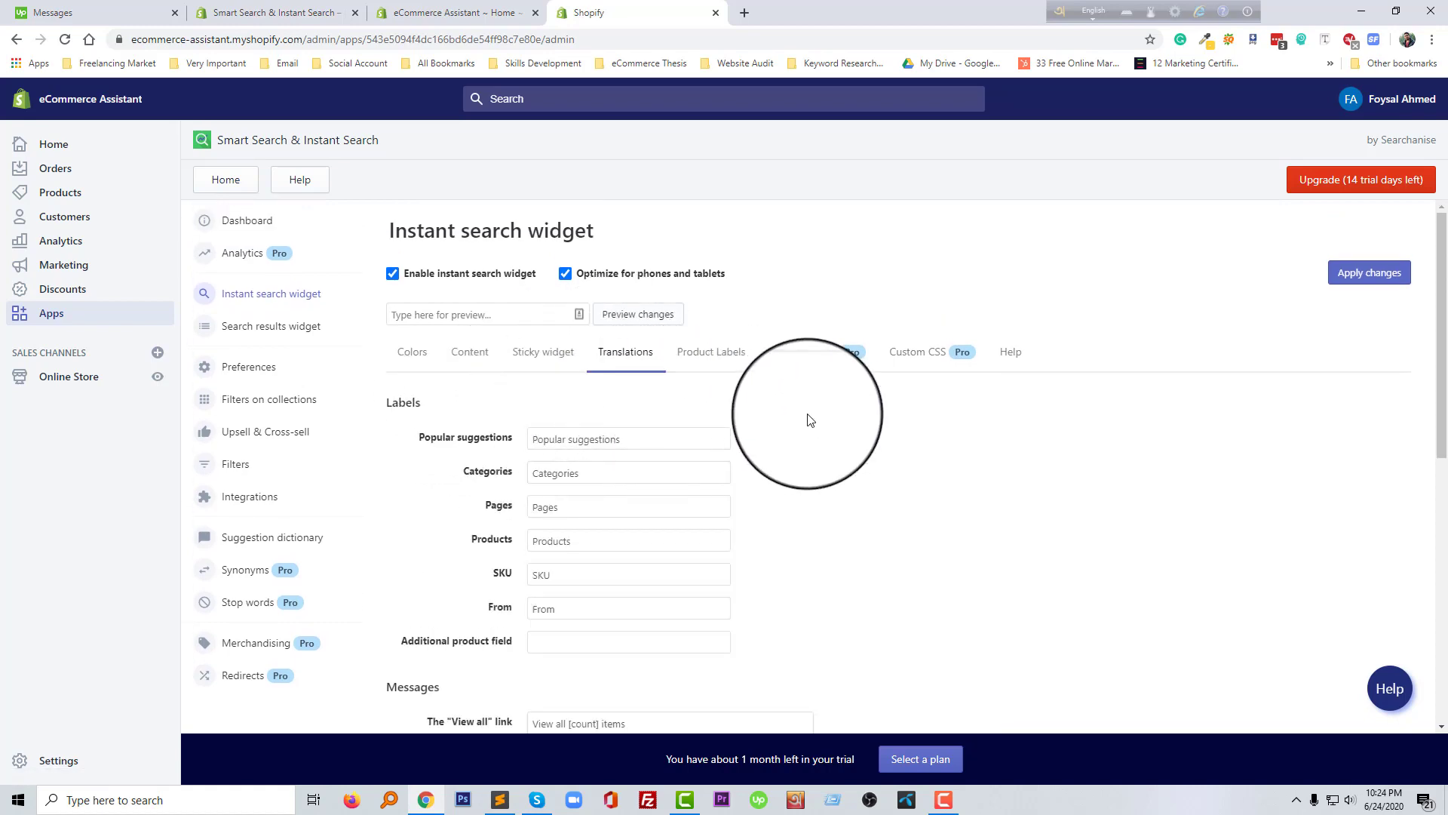
pyautogui.scroll(-4, 558, 513)
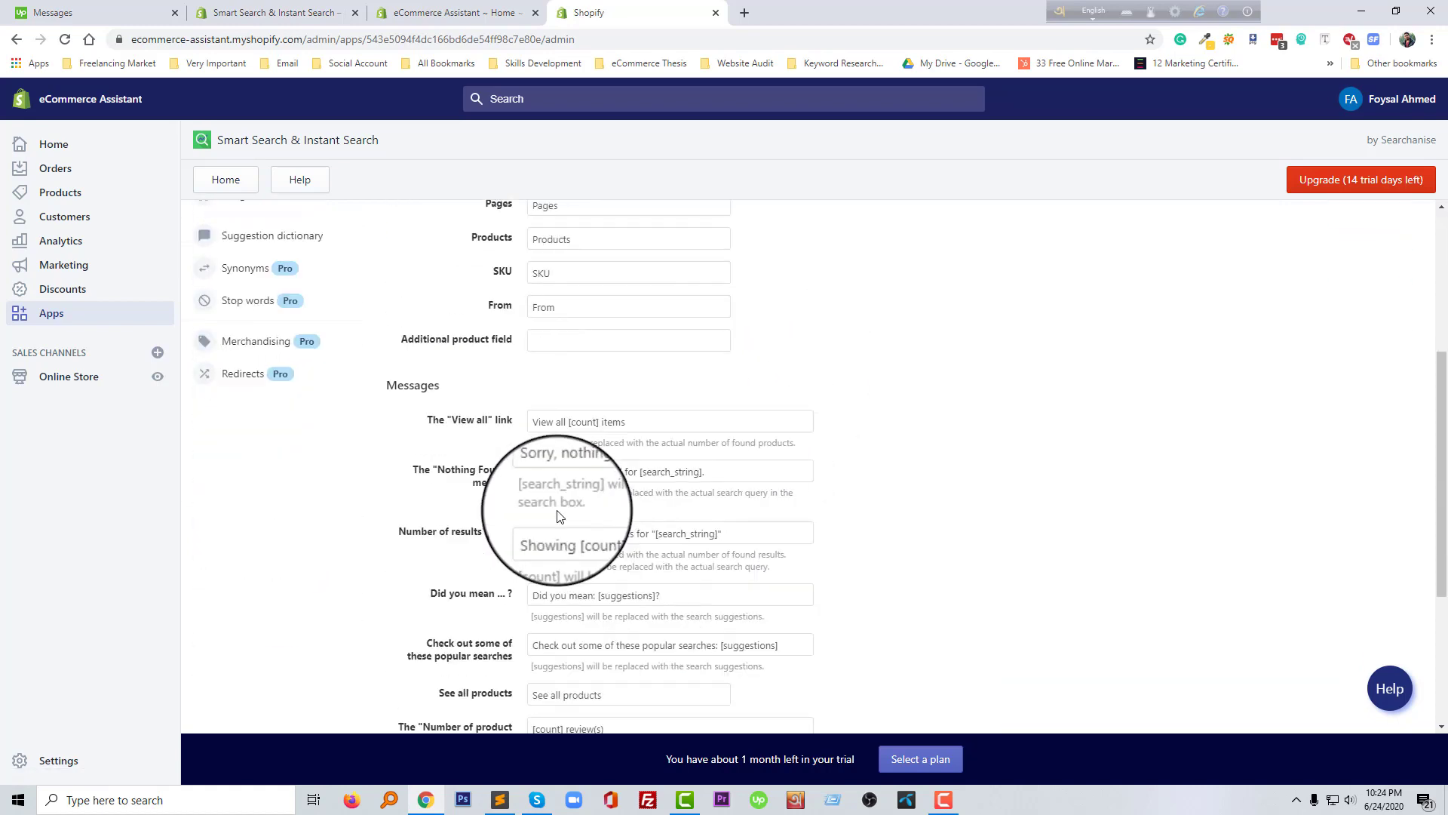
pyautogui.scroll(-4, 559, 516)
pyautogui.scroll(8, 557, 515)
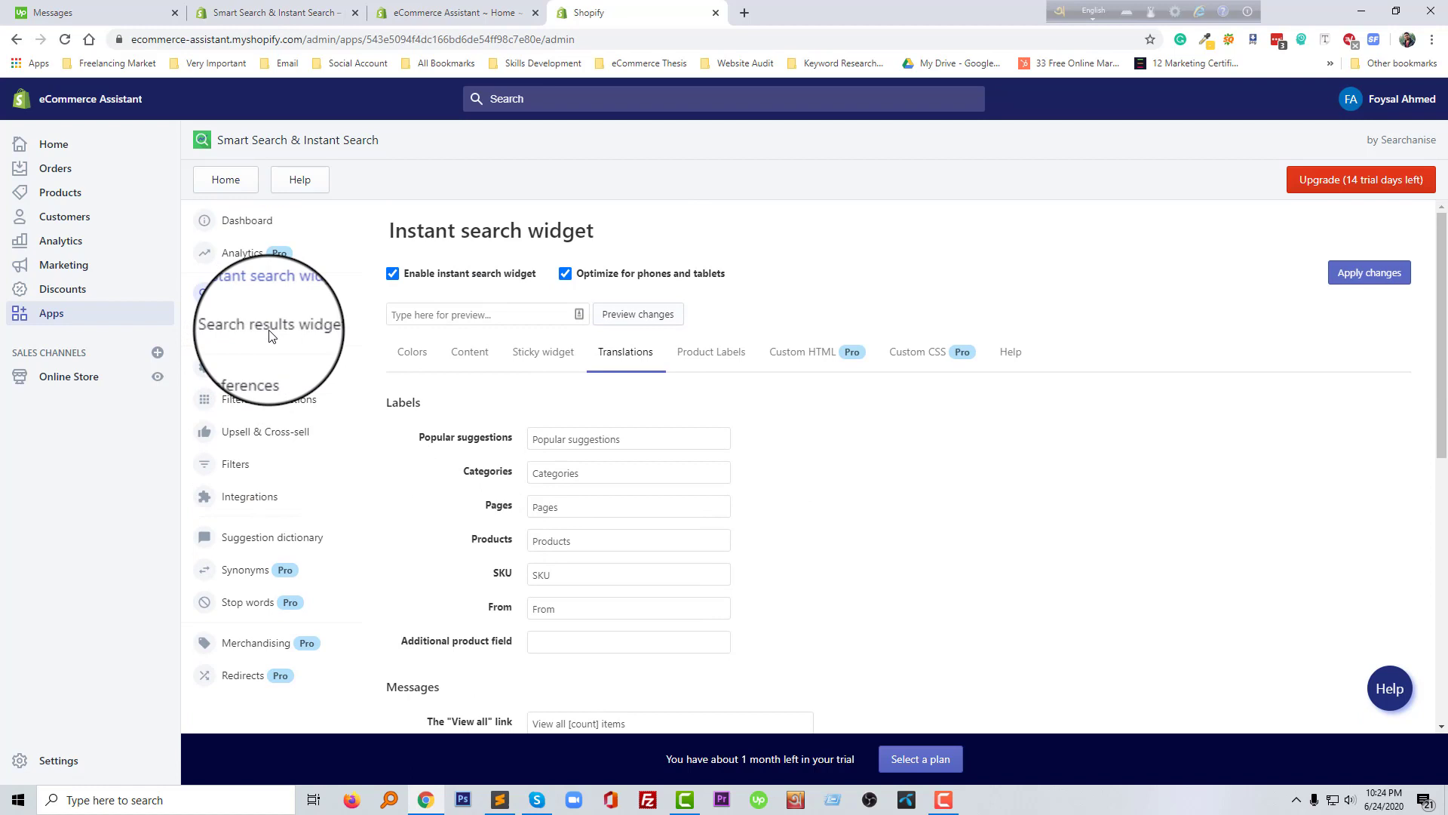
# Review the Colors settings of the Search results widget
pyautogui.click(269, 336)
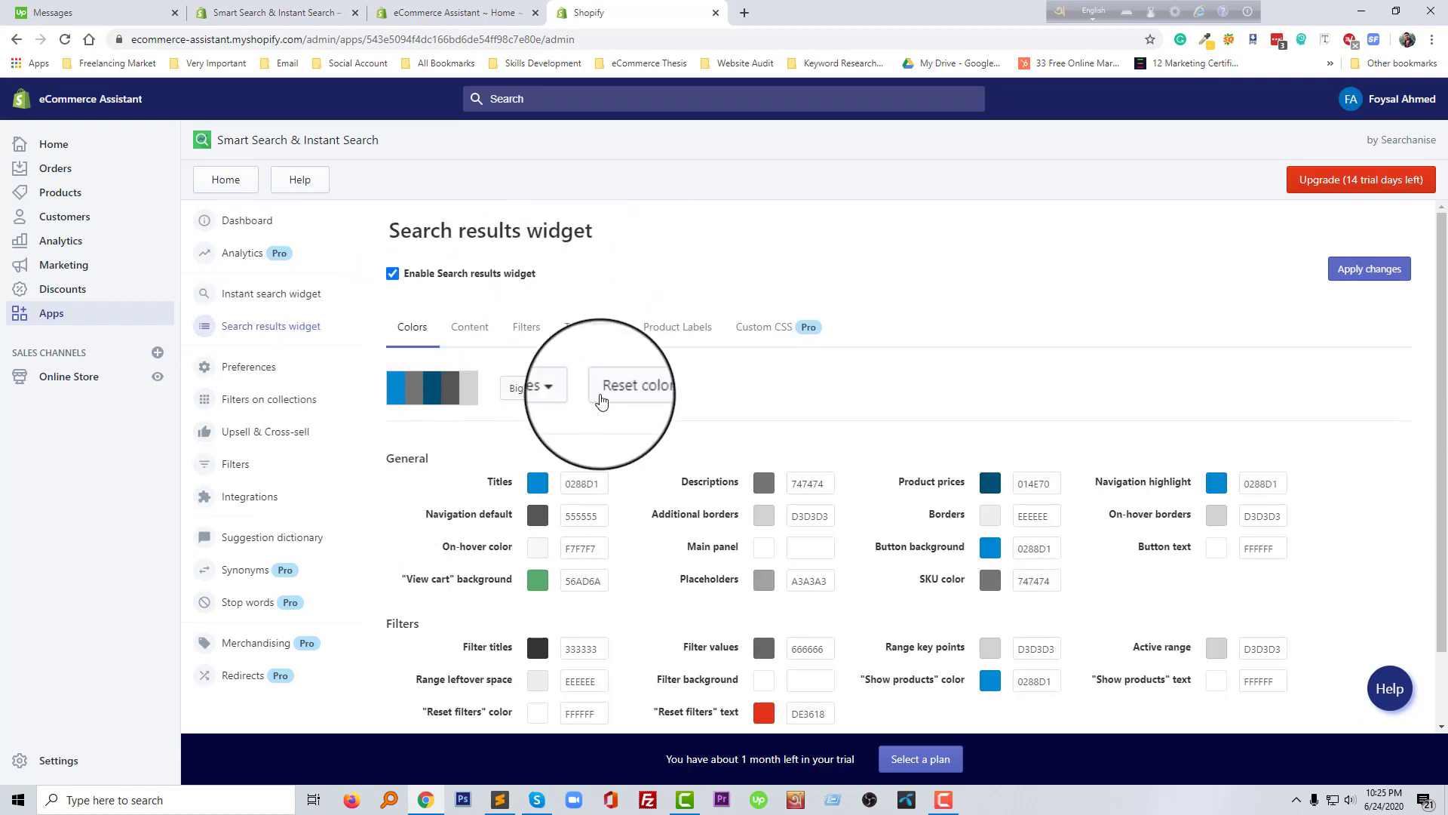
pyautogui.scroll(-1, 601, 401)
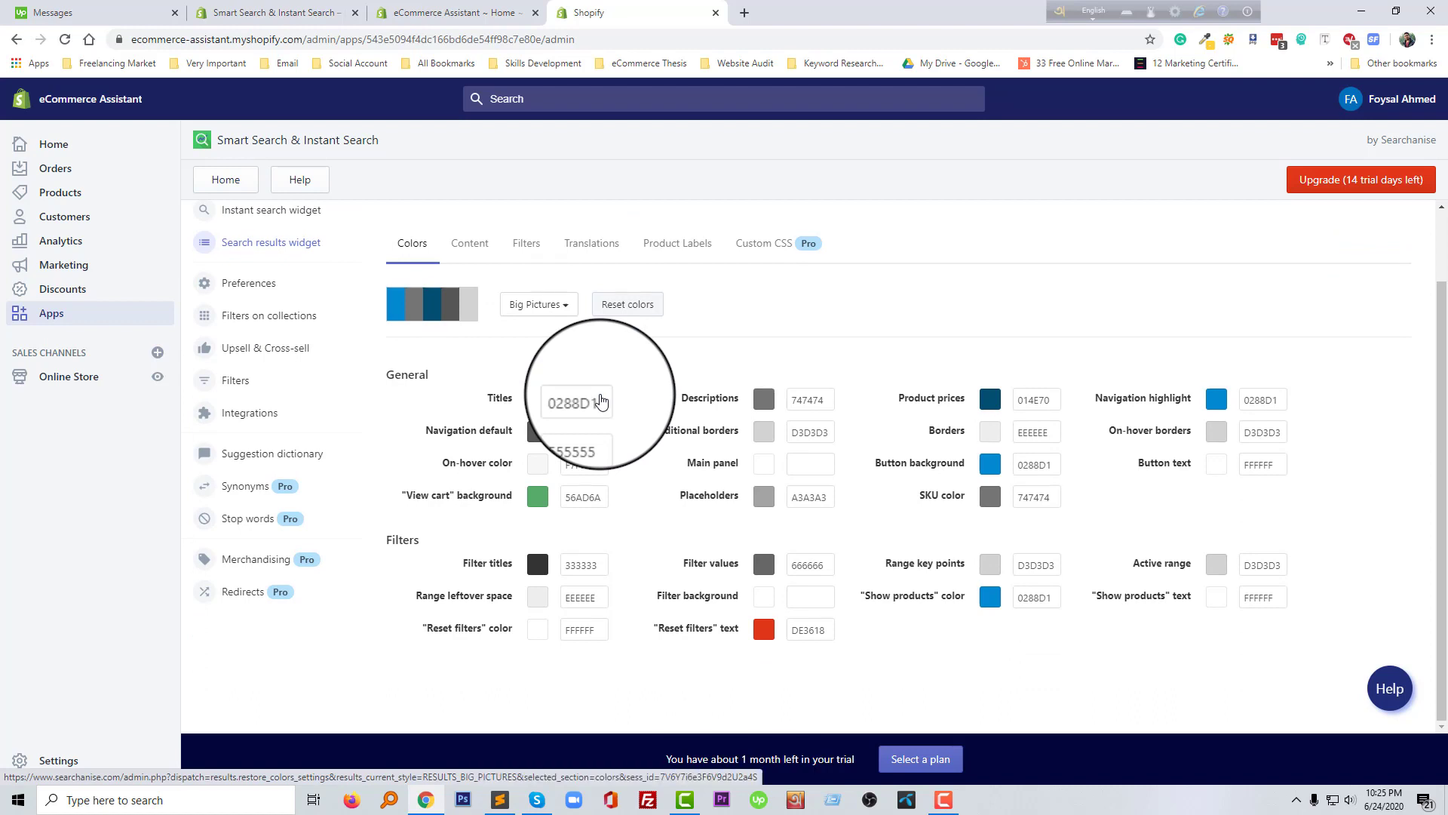
pyautogui.scroll(1, 614, 264)
pyautogui.scroll(-1, 601, 398)
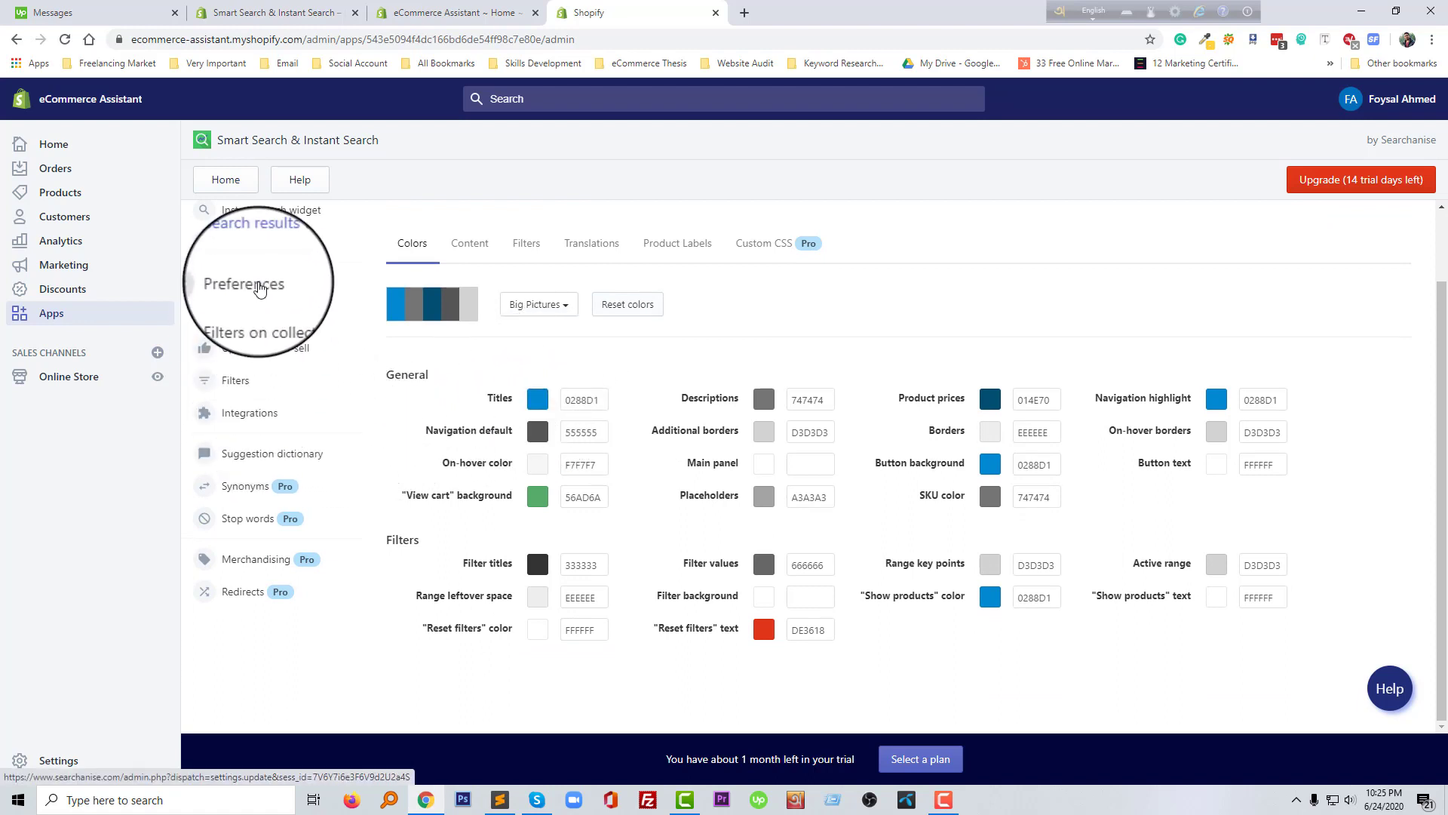
# Check the Integrations list: Kit, Langify, Infinite Options, Bold Product Discount and Weglot, all off
pyautogui.click(254, 420)
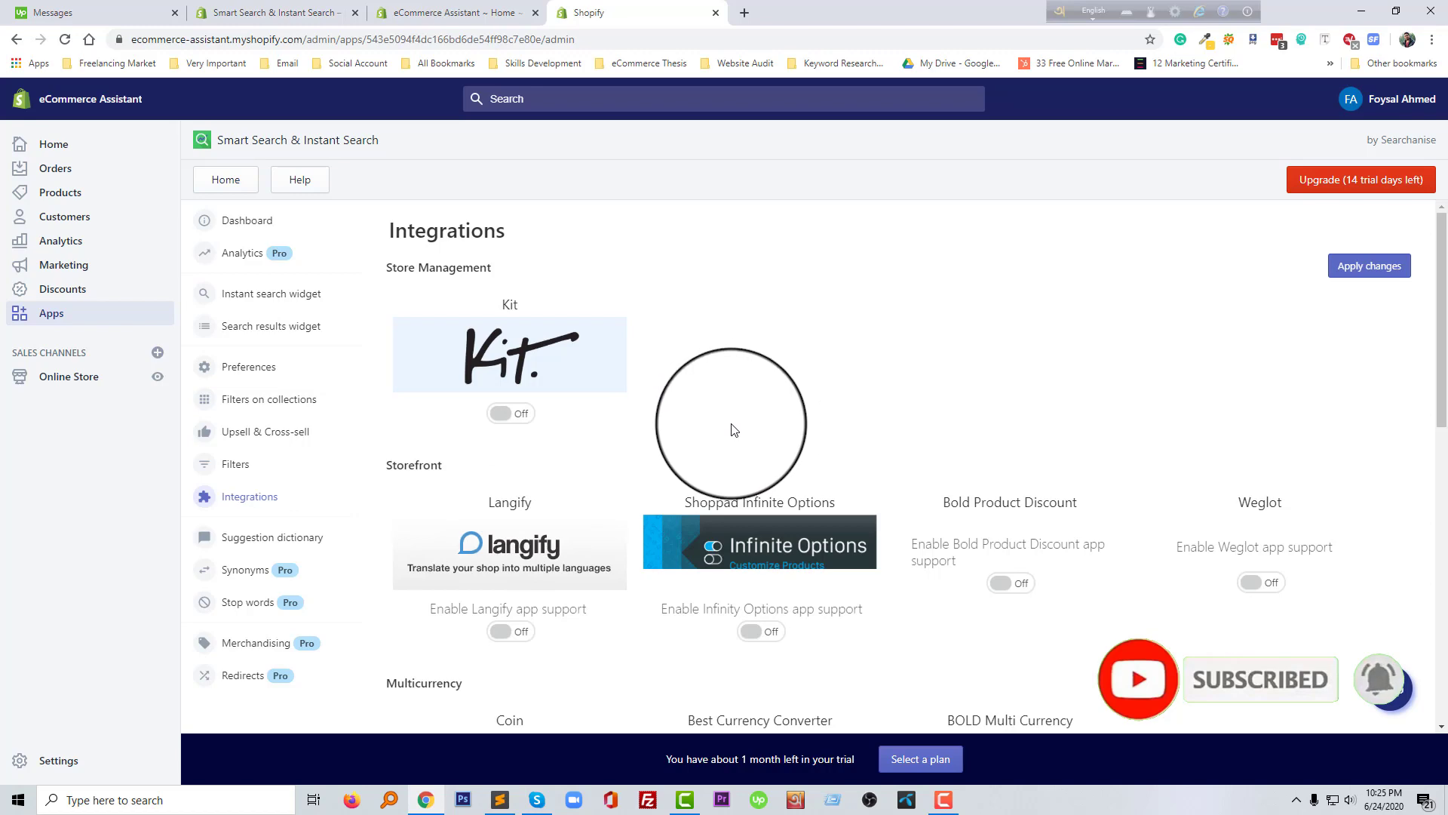
pyautogui.scroll(-4, 737, 468)
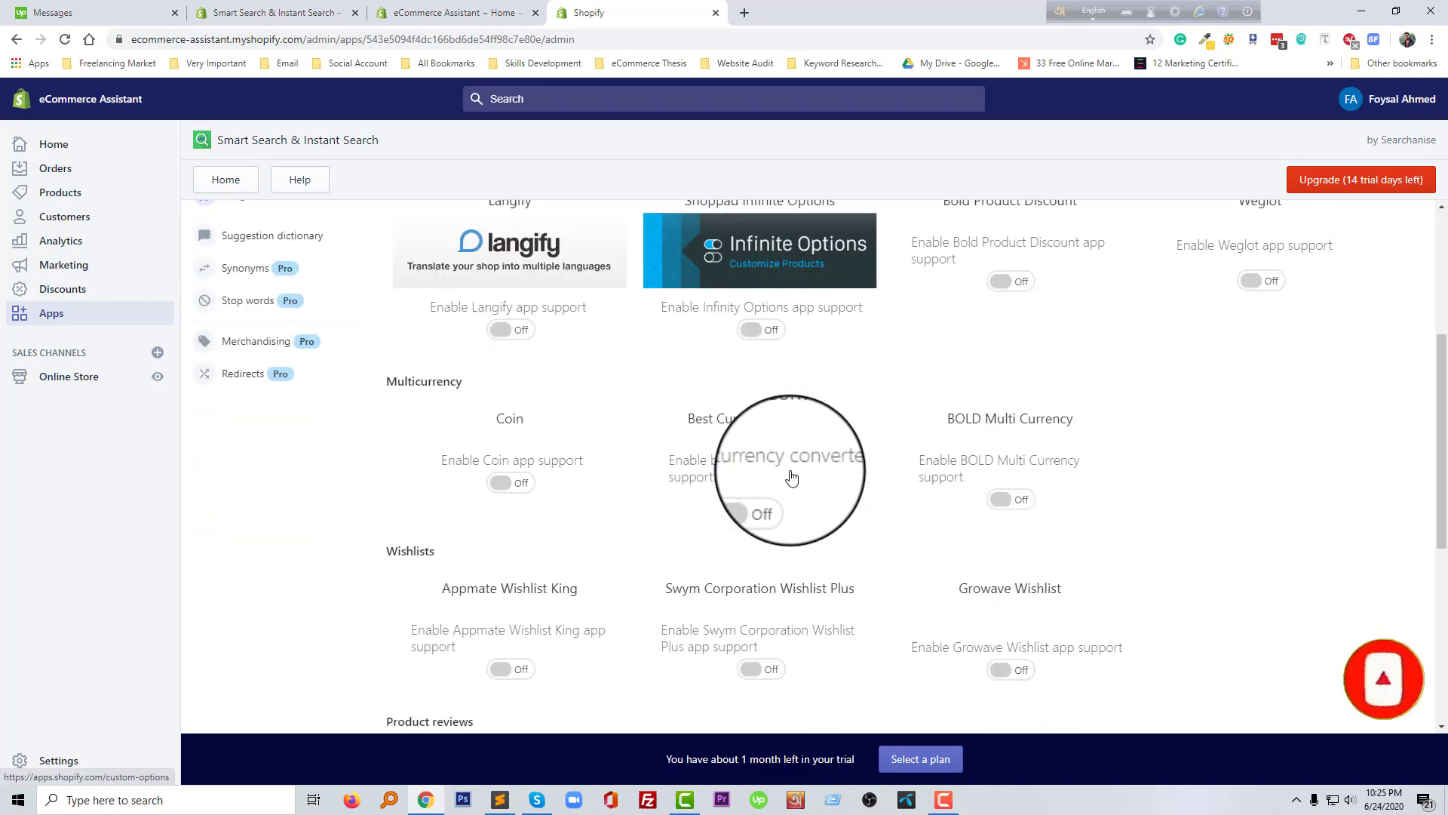
pyautogui.scroll(-3, 793, 475)
pyautogui.scroll(7, 792, 476)
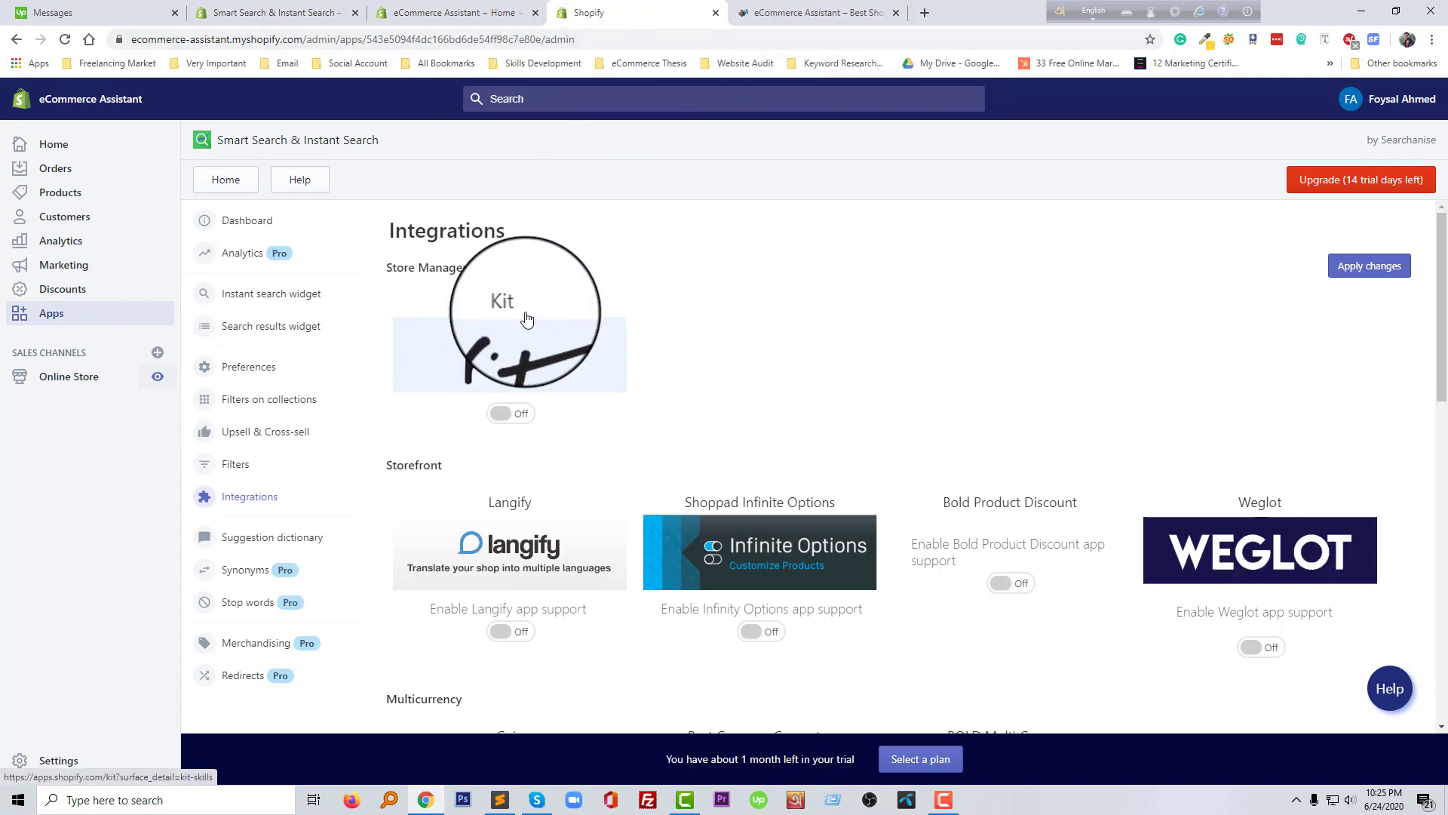
# Switch to the live storefront and look over its home page
pyautogui.click(822, 9)
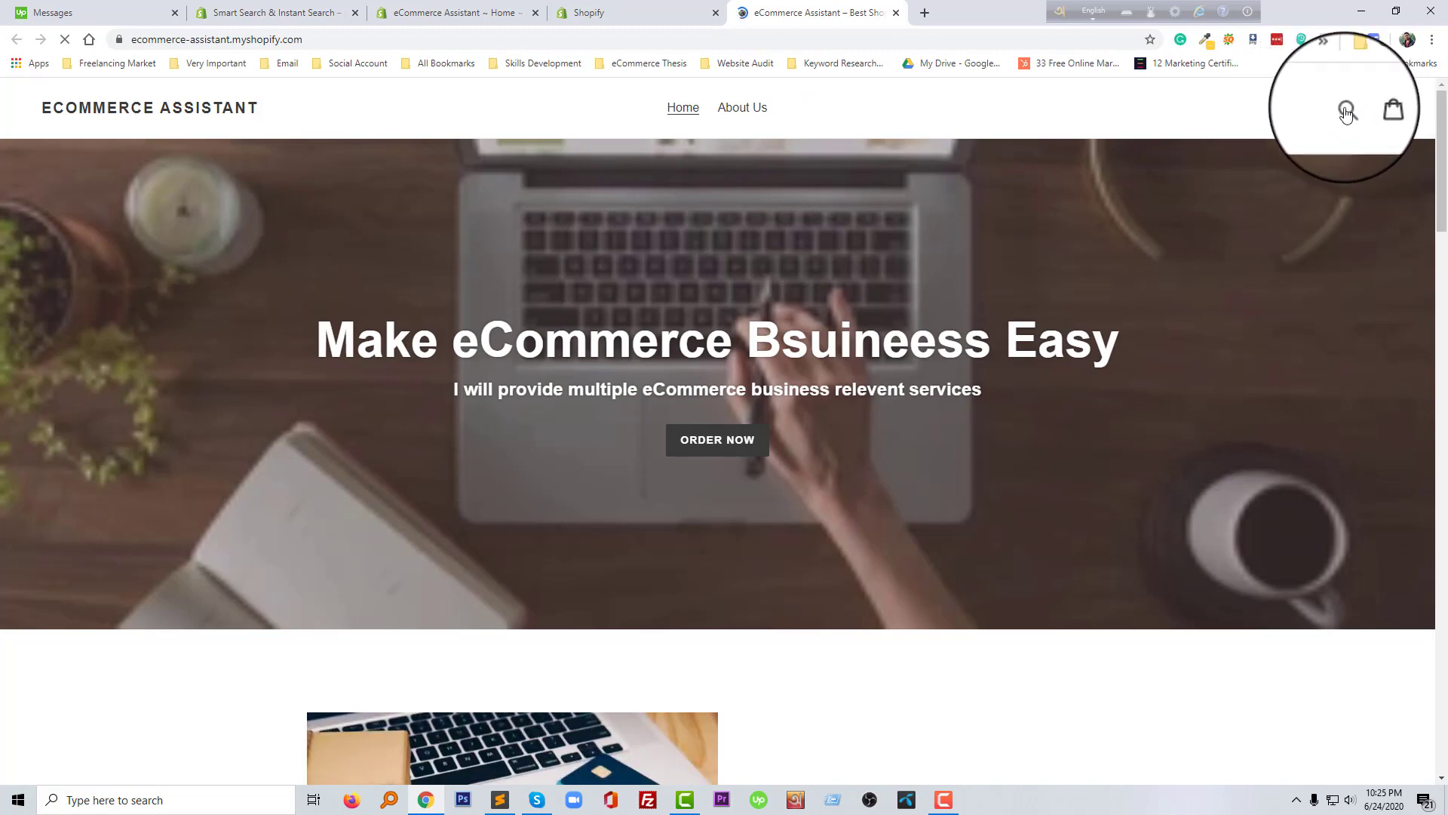
pyautogui.scroll(-10, 976, 521)
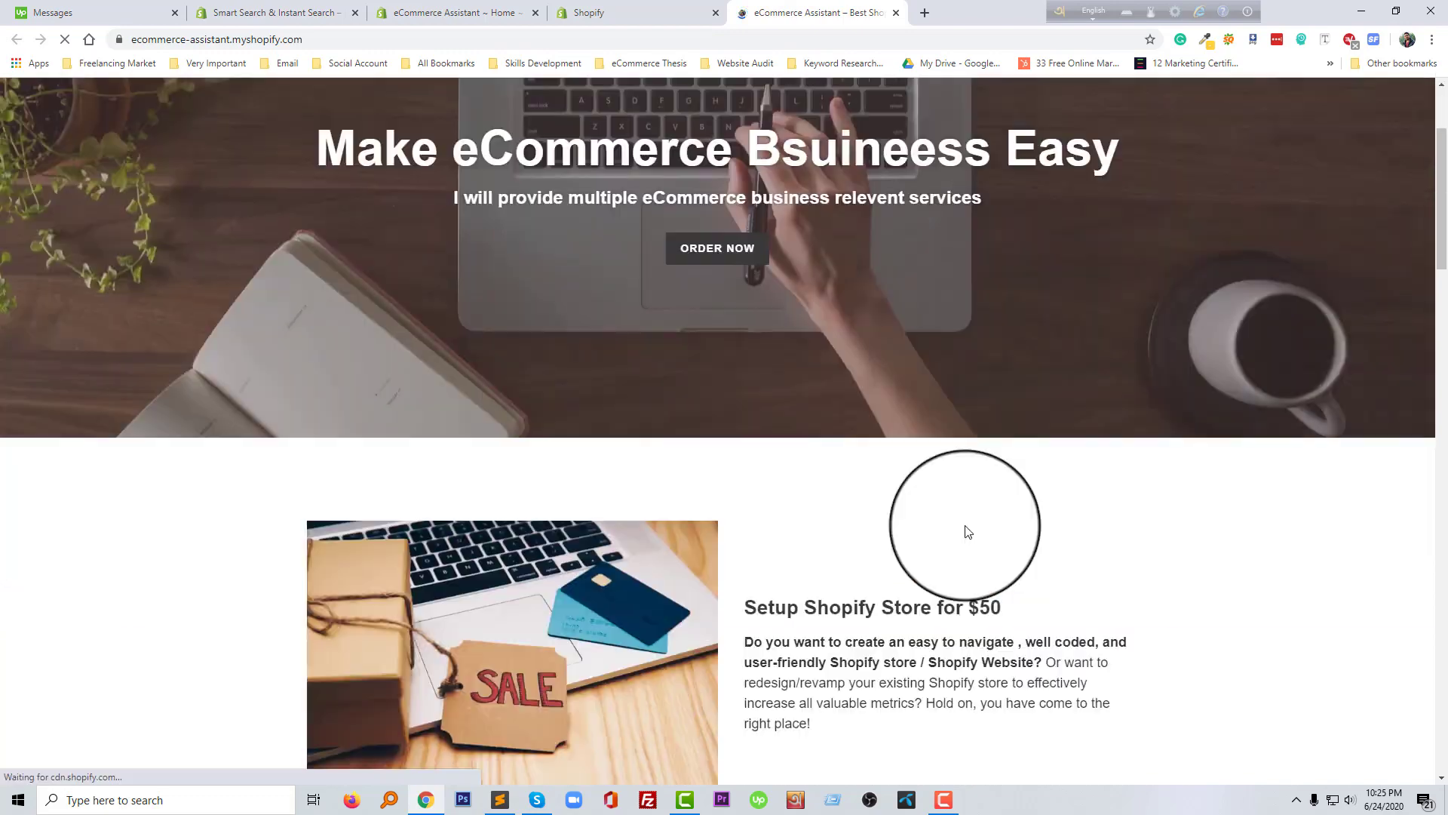
pyautogui.scroll(-2, 966, 526)
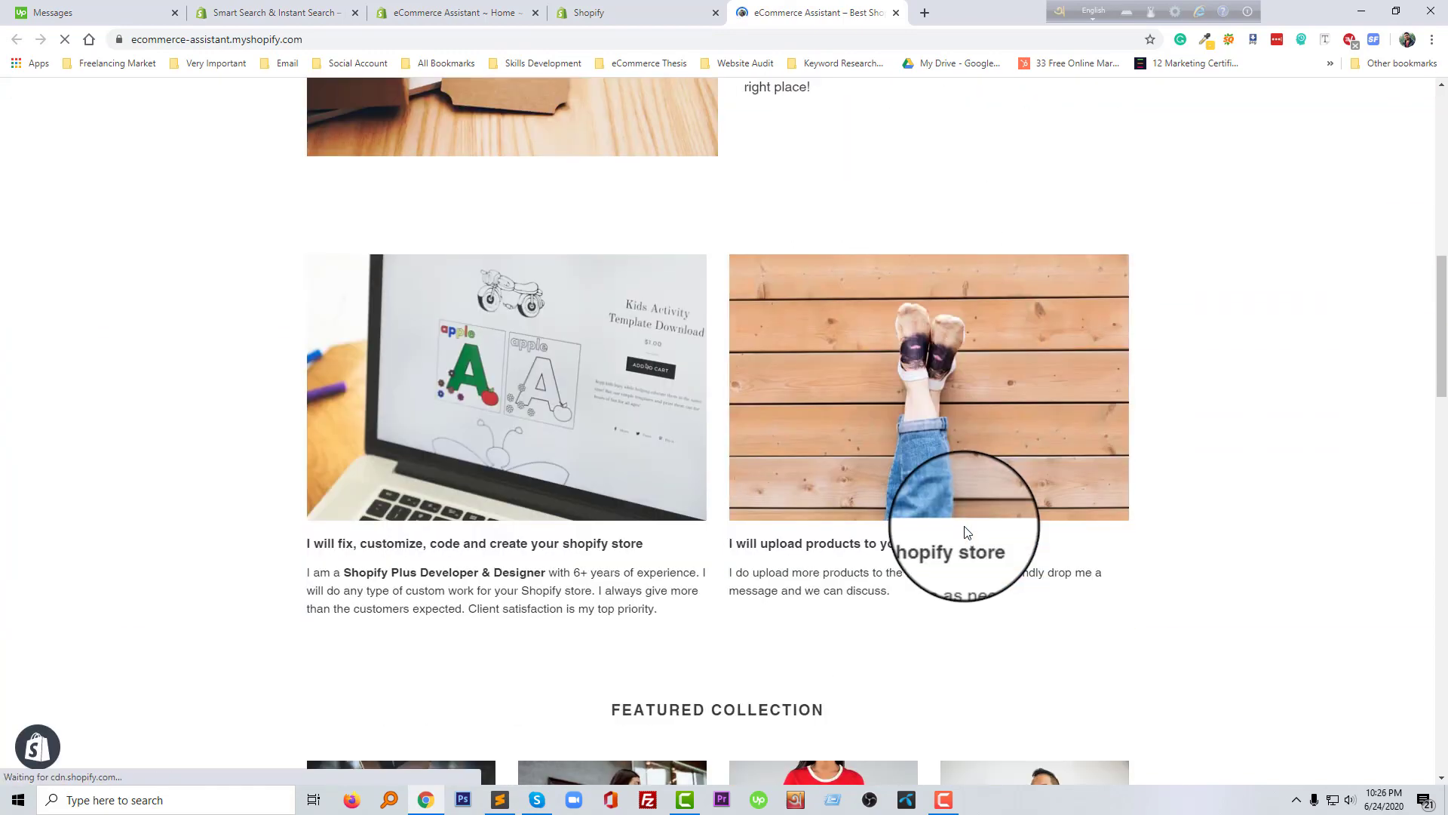
pyautogui.scroll(-3, 965, 527)
pyautogui.scroll(14, 963, 527)
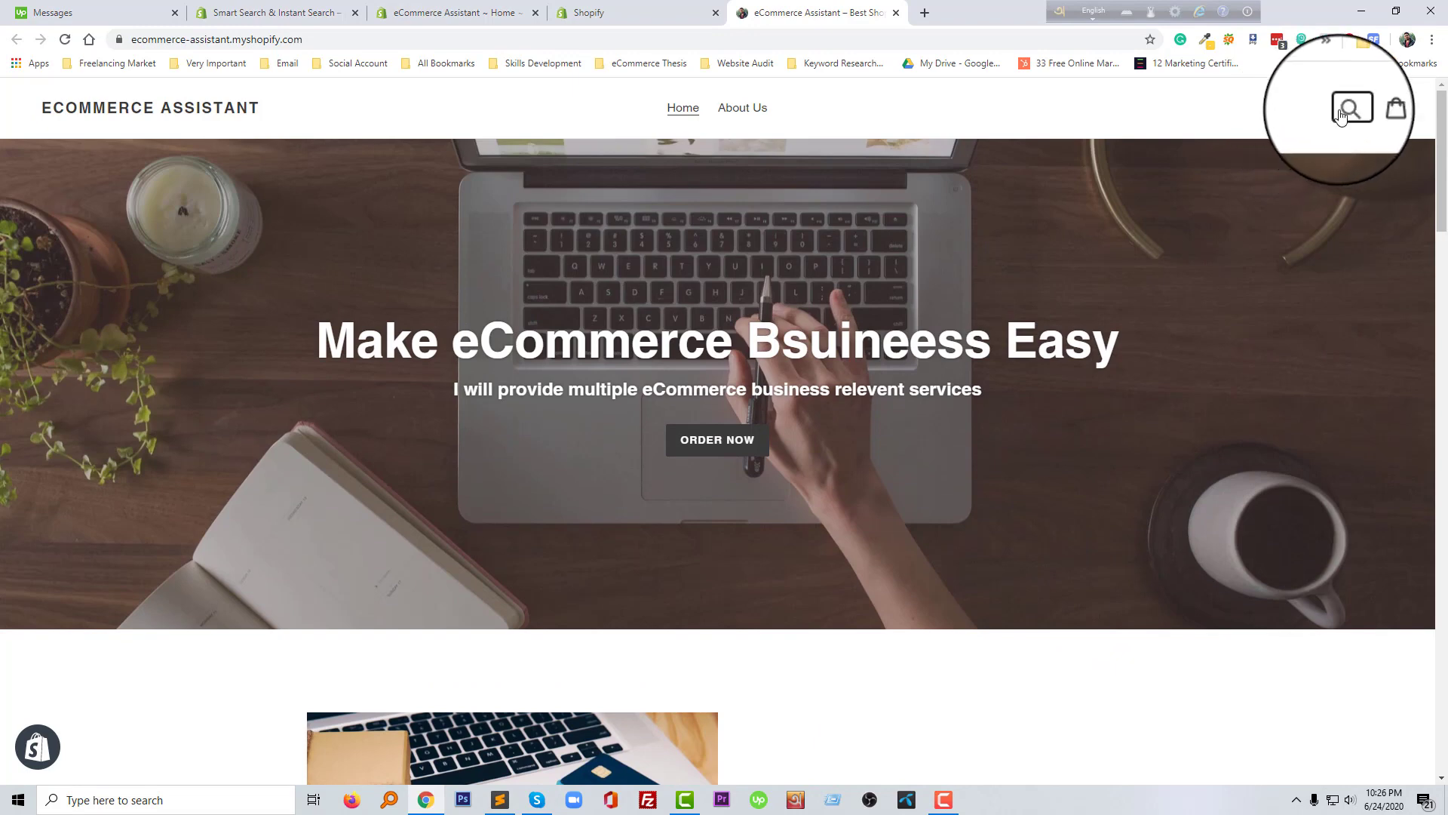
# Search the storefront for one letter, check suggestions, pages and products, then close the search
pyautogui.click(1340, 114)
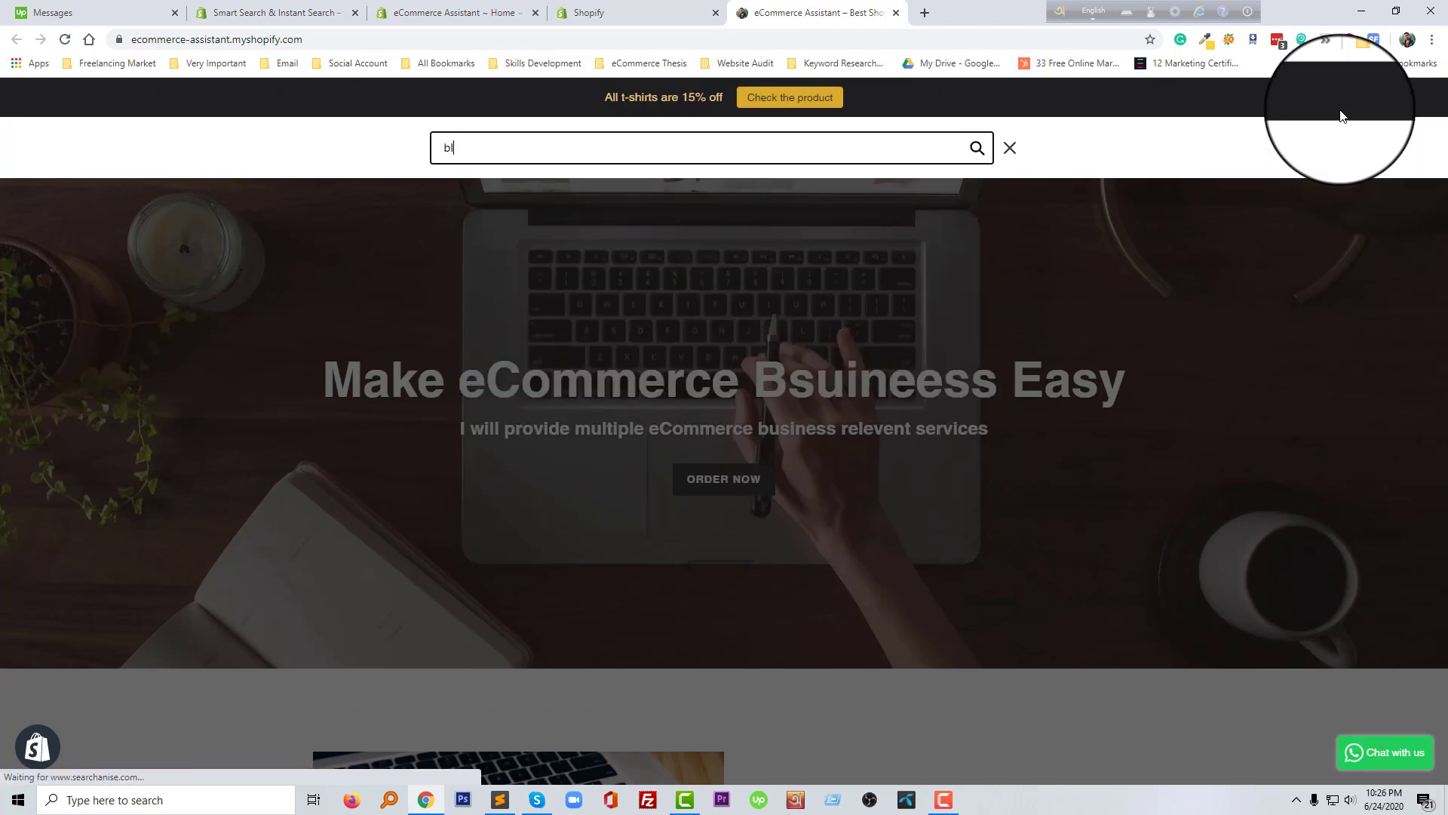
pyautogui.press('BackSpace')
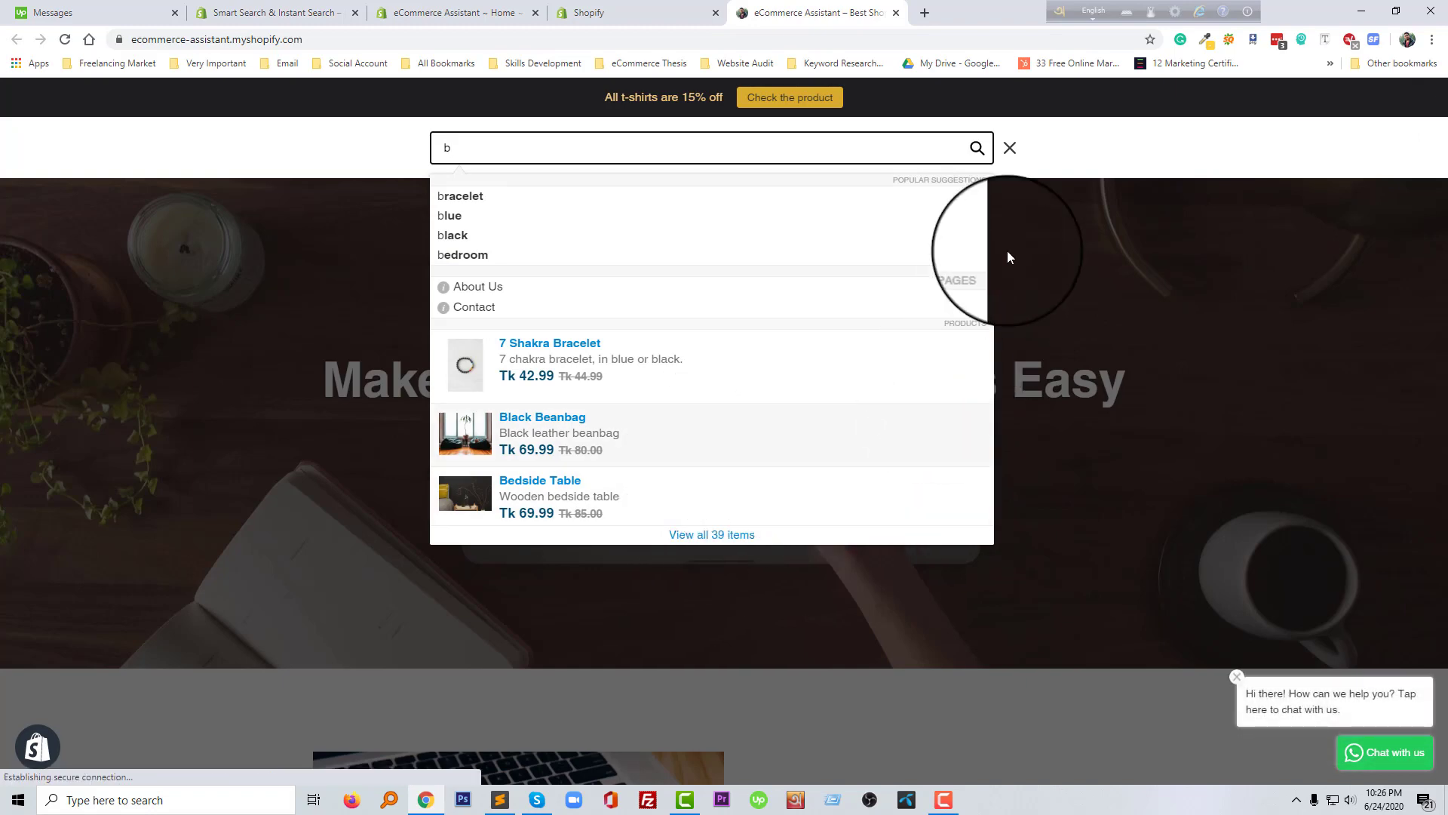
pyautogui.click(1074, 159)
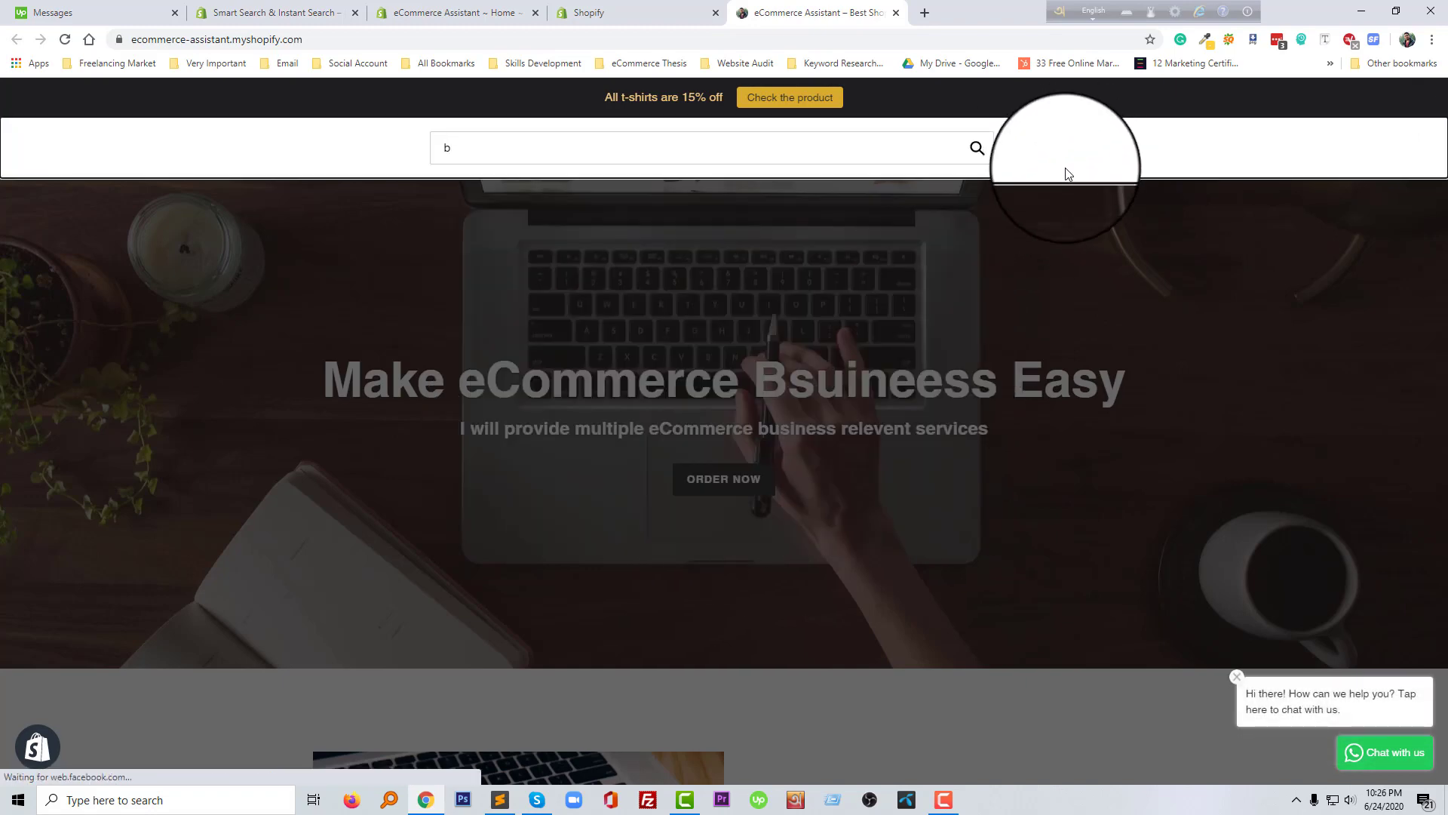
pyautogui.click(502, 154)
pyautogui.click(502, 153)
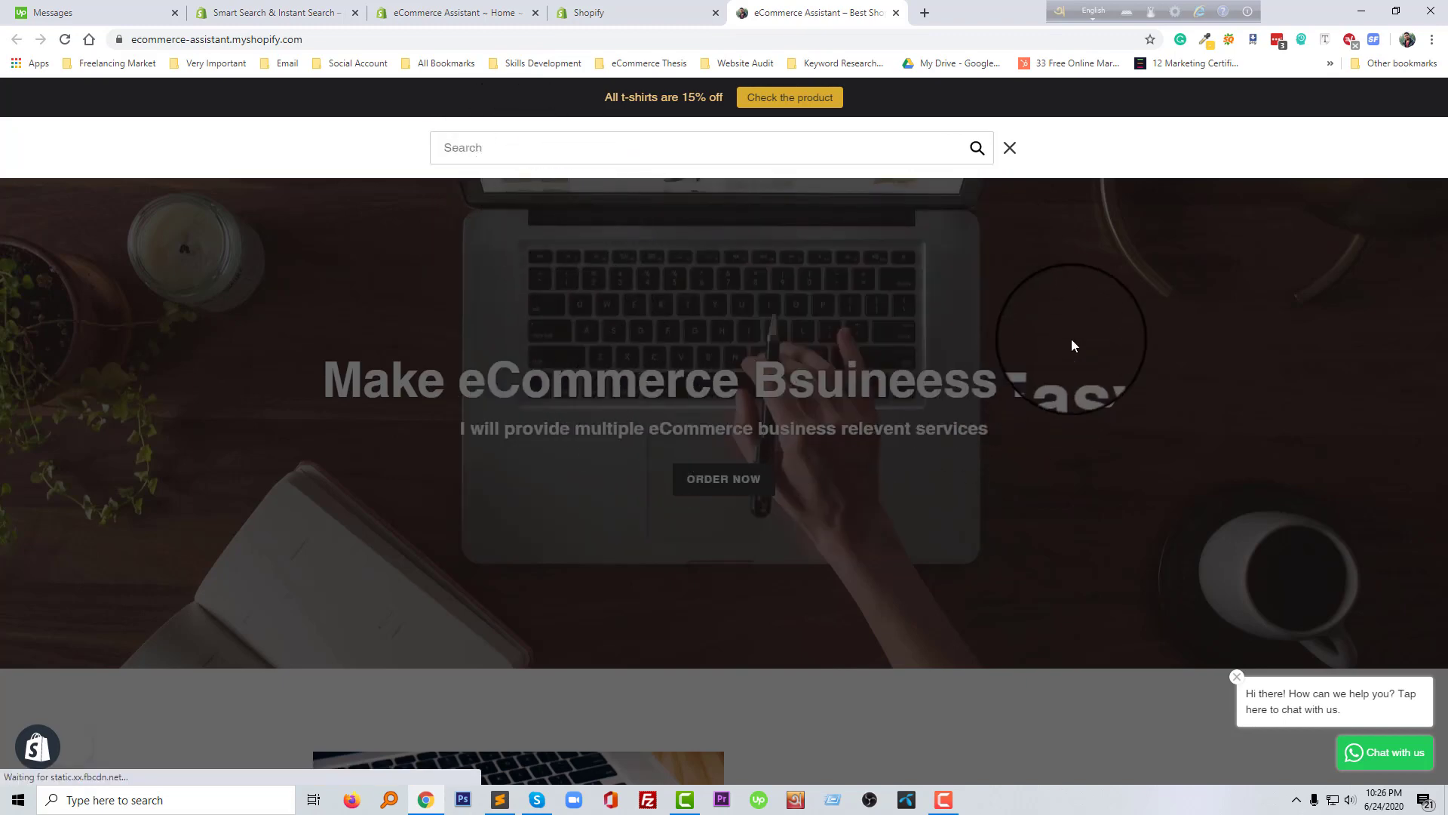
pyautogui.click(1003, 347)
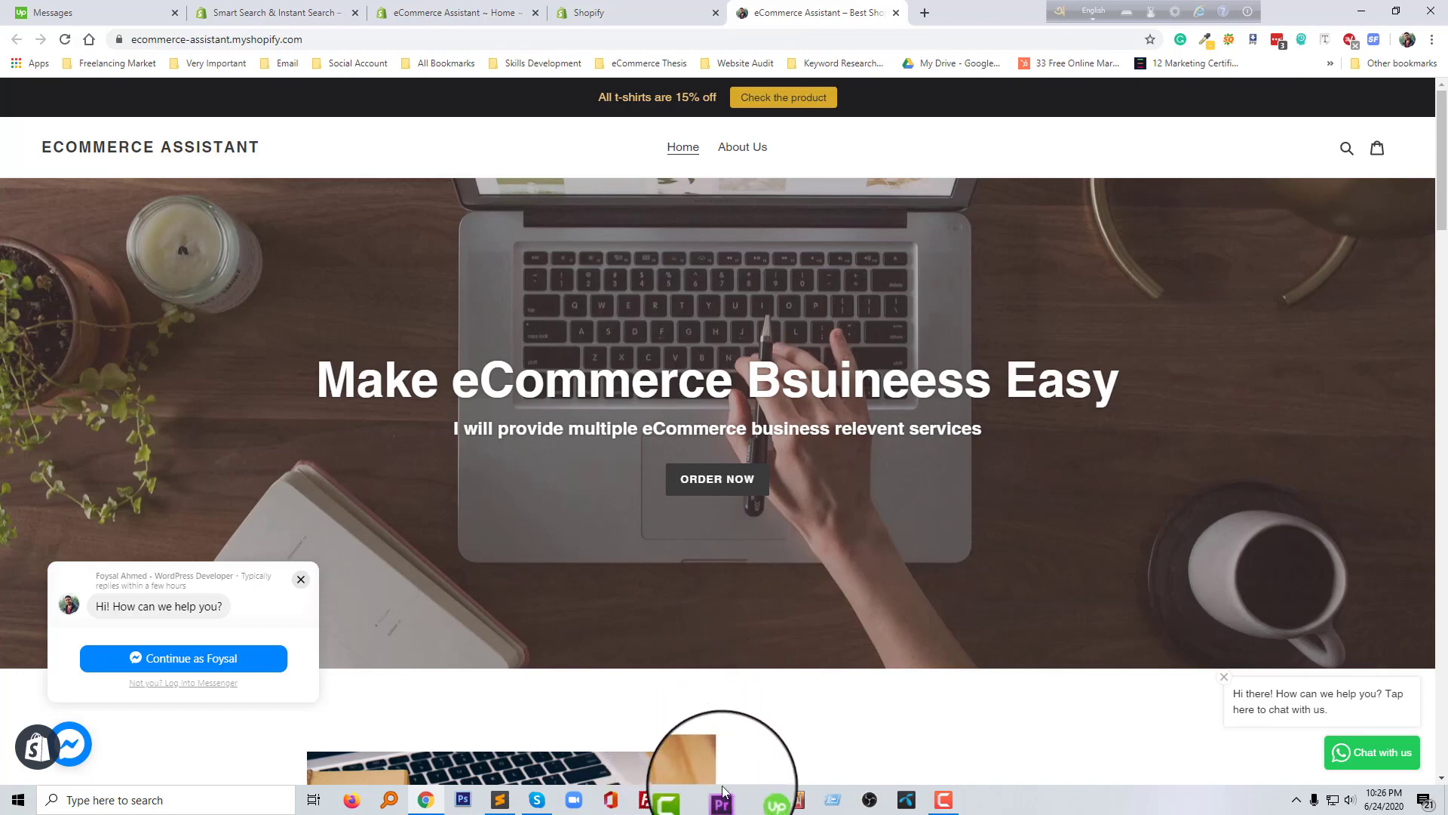
pyautogui.click(943, 798)
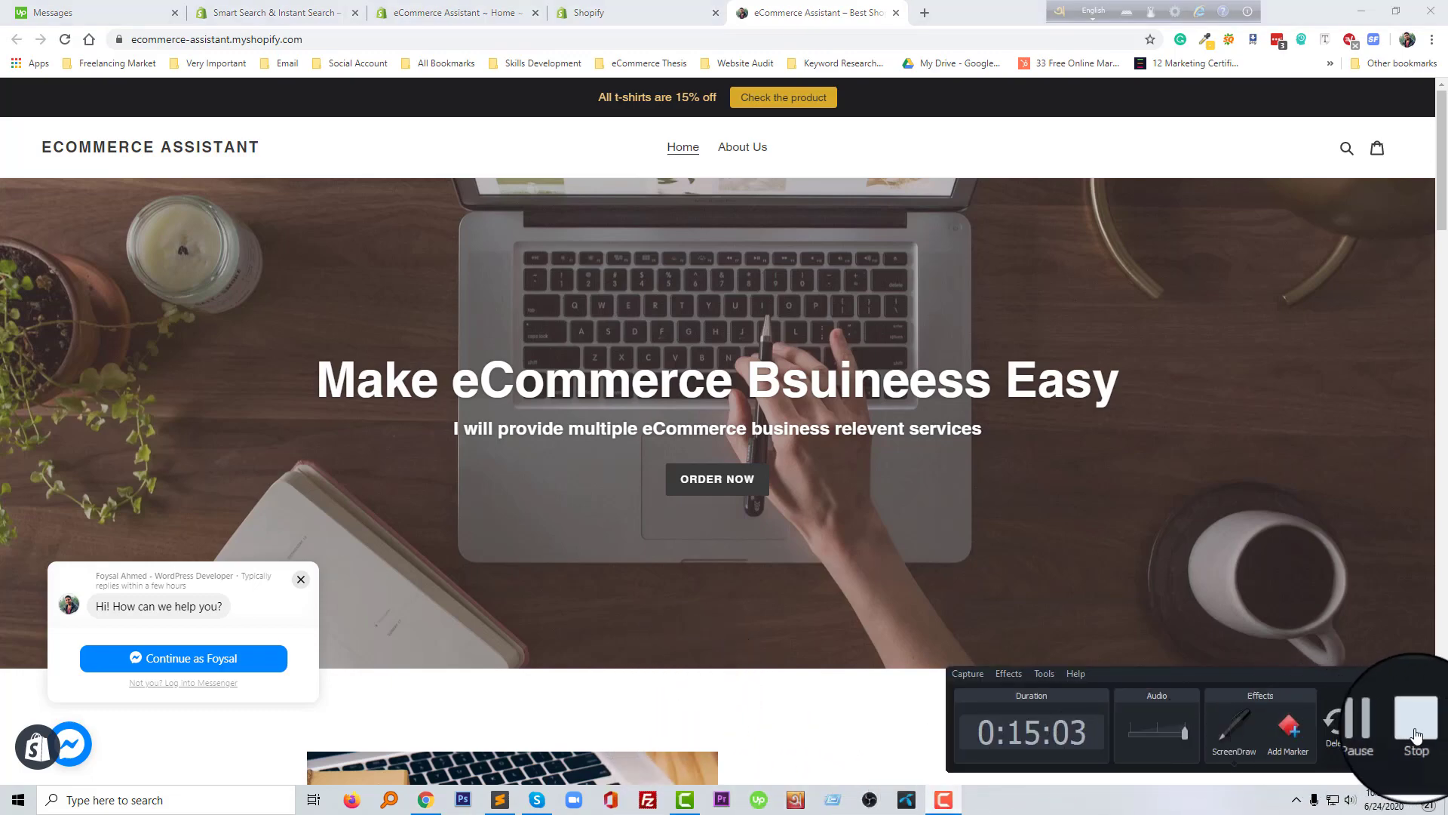